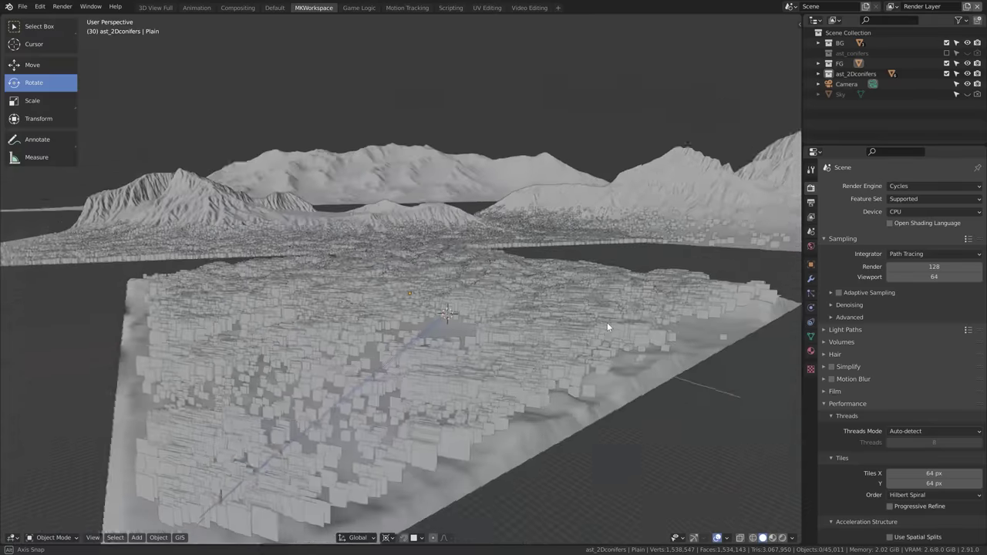
Orbit over the snowy valley, switch to Rendered shading and toggle playback.
middle_click_drag(607, 323, 632, 309)
key("alt+F9")
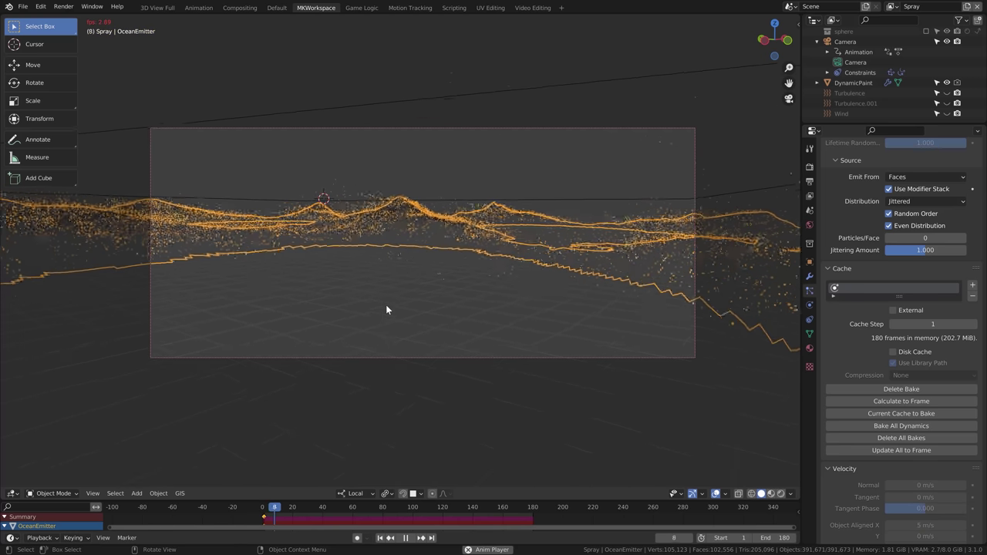
key("space")
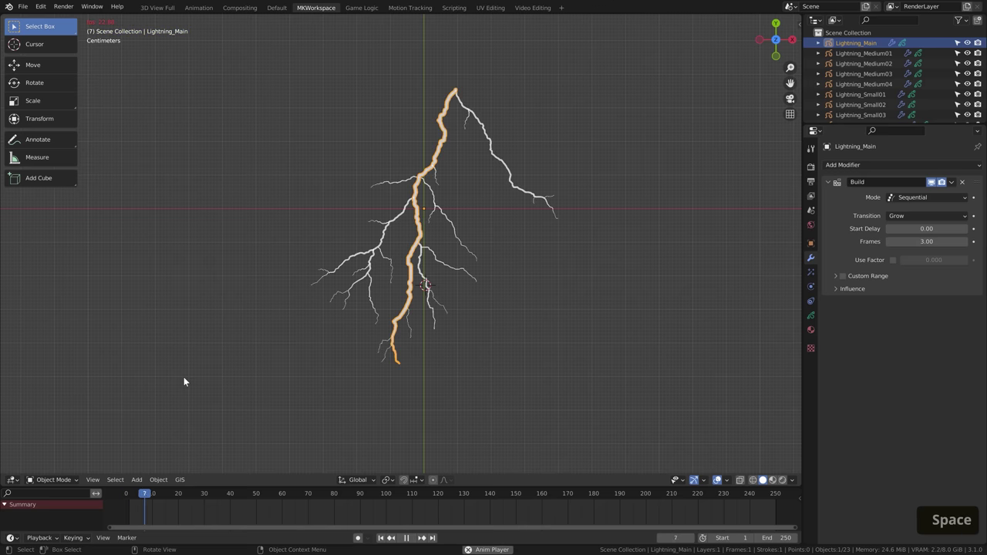
key("space")
key("space")
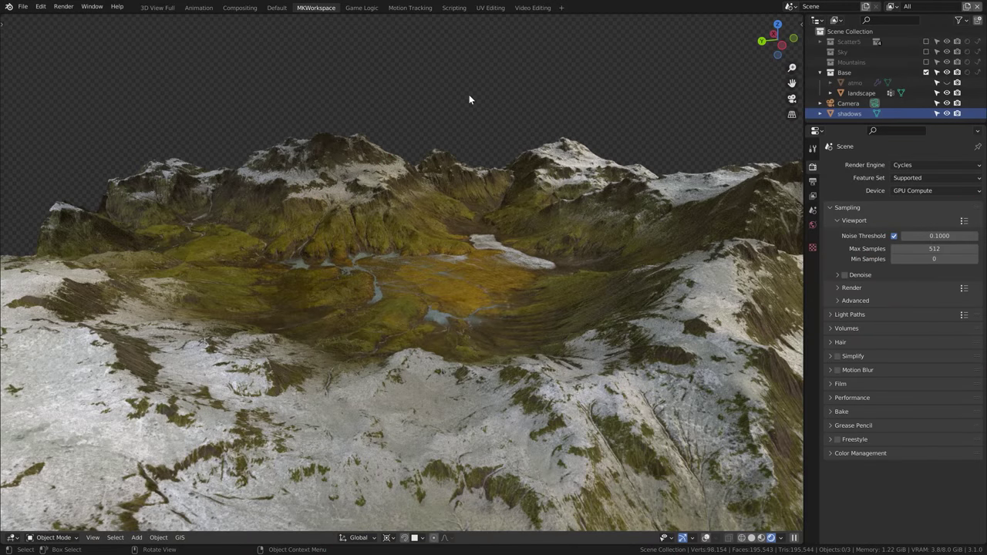
Orbit the Rendered view sideways over the snowy peaks and grassy valley.
middle_click_drag(472, 91, 513, 89)
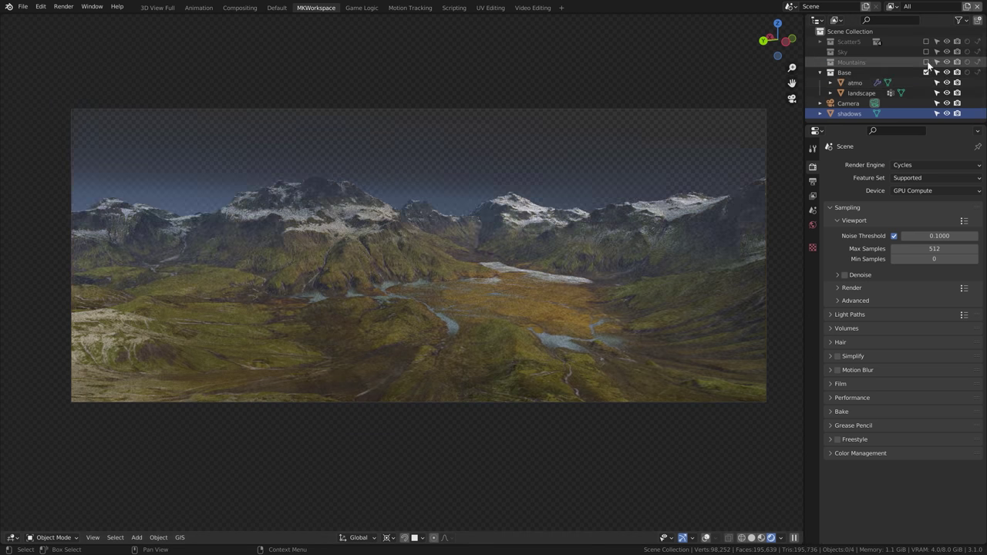
Enable the Sky and Mountains collections and open Scatter5's Forest biomes folder.
left_click_drag(926, 61, 926, 52)
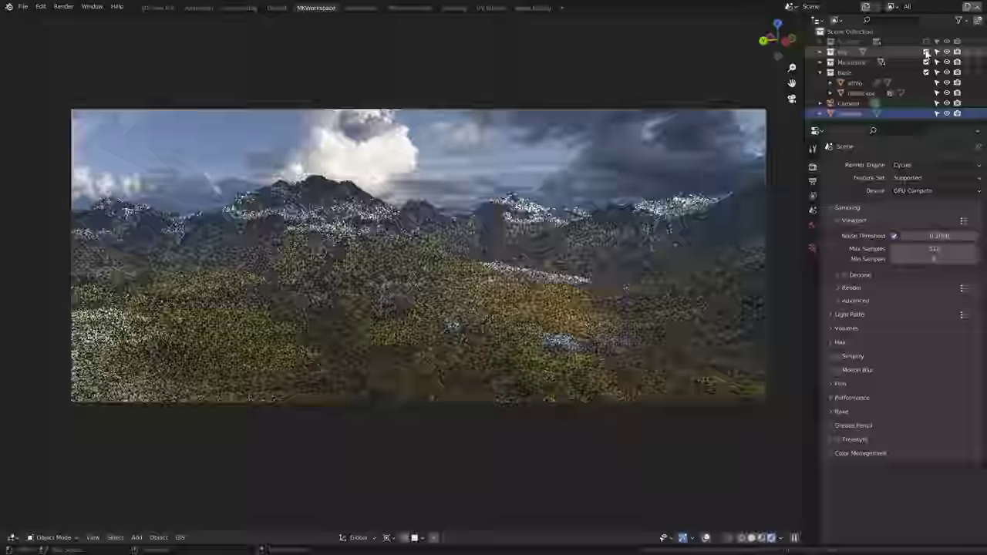
left_click(813, 225)
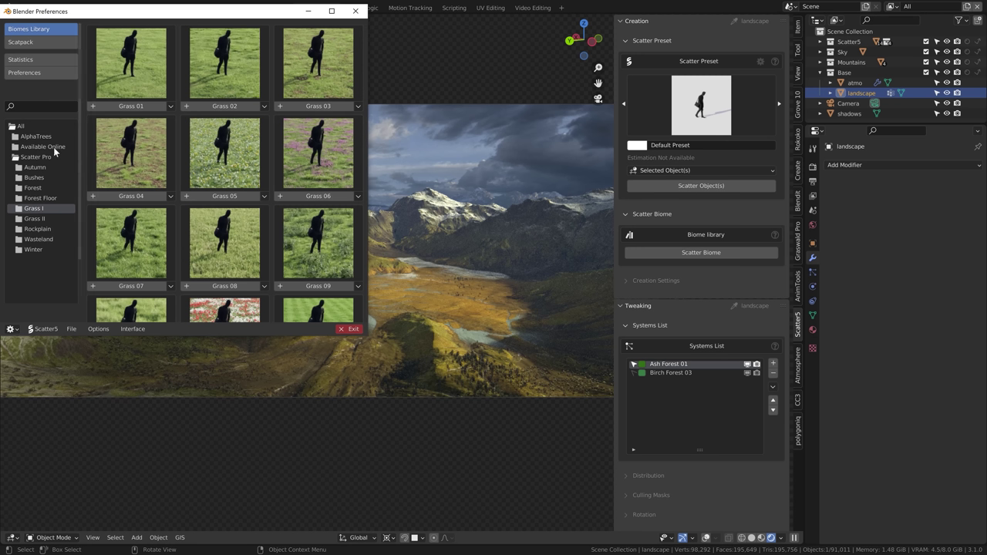
left_click(36, 136)
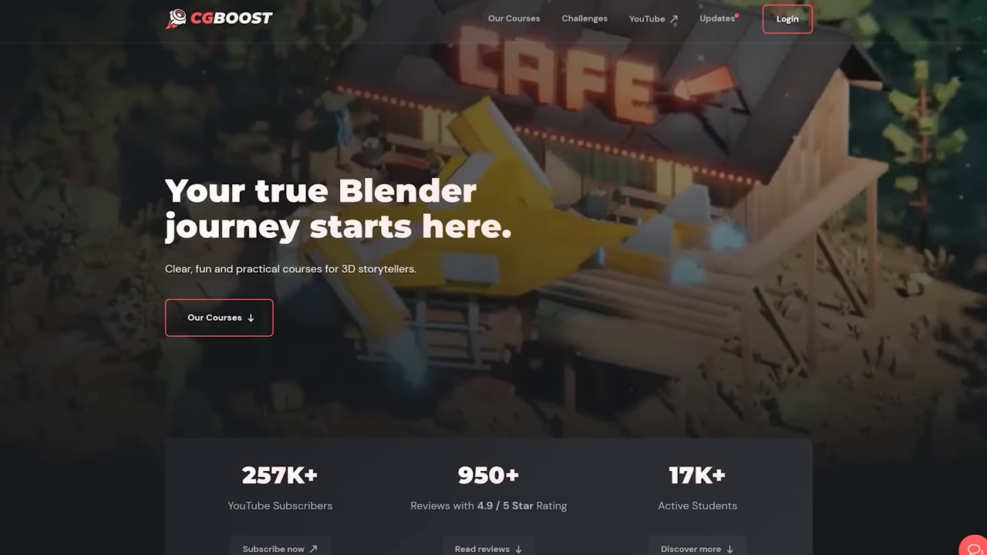
Scroll to Other courses and open the Master 3D Environments in Blender card.
scroll(794, 205, "down", 8)
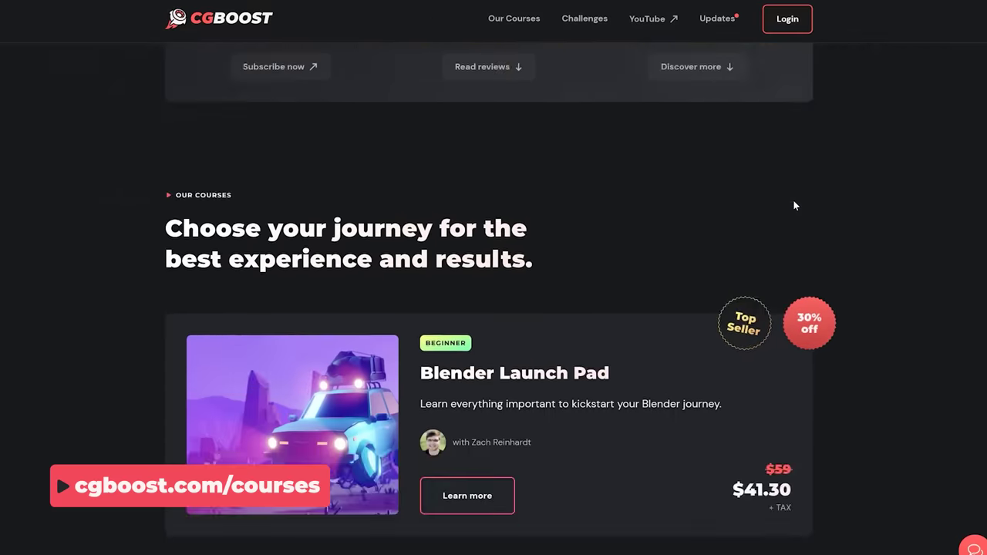
scroll(794, 205, "down", 4)
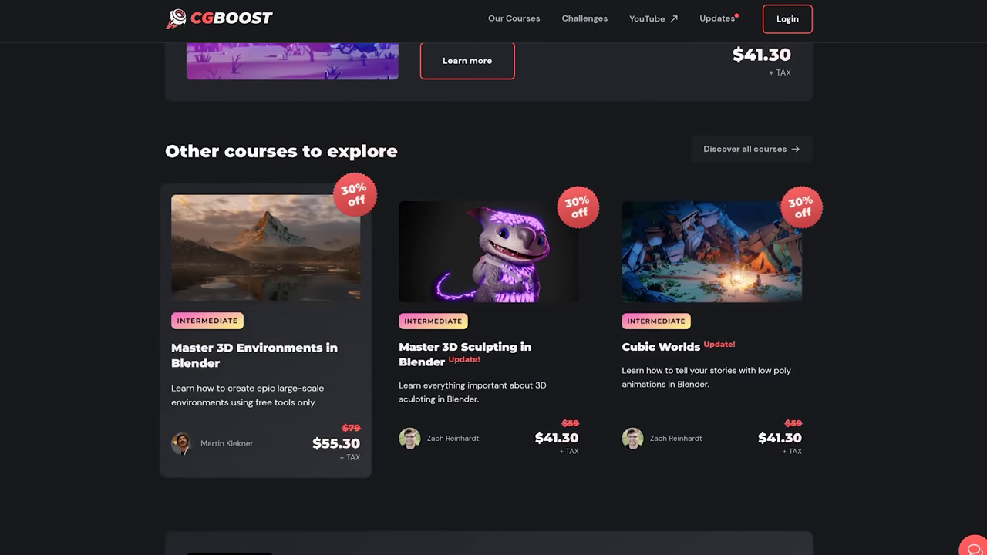
left_click(264, 255)
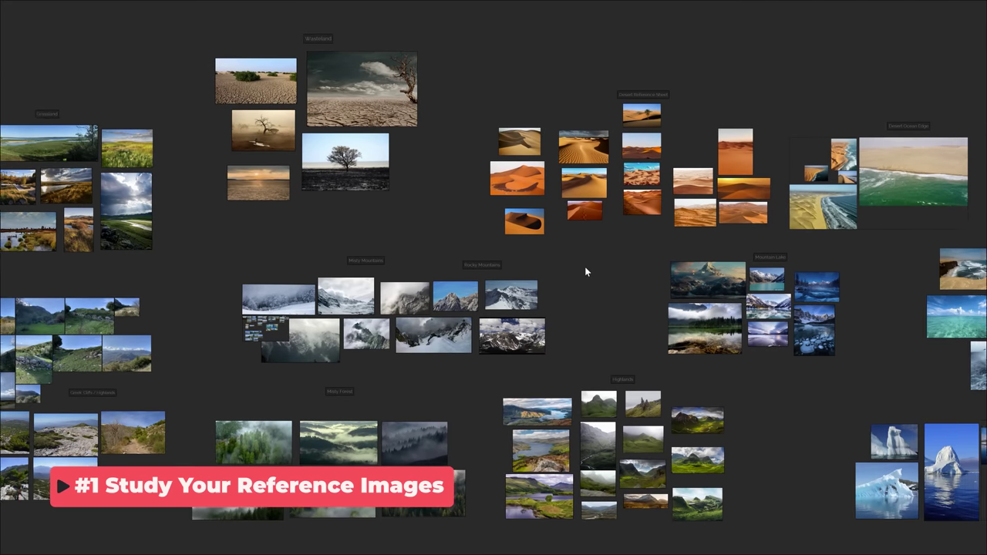
Pan right across the reference groups, then zoom out to the whole PureRef board.
middle_click_drag(586, 267, 457, 265)
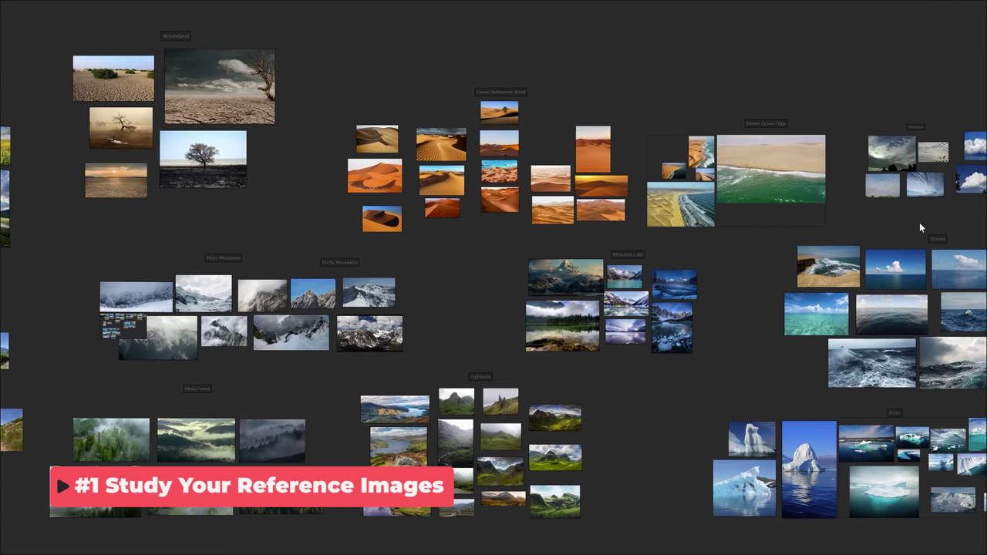
middle_click_drag(919, 222, 437, 207)
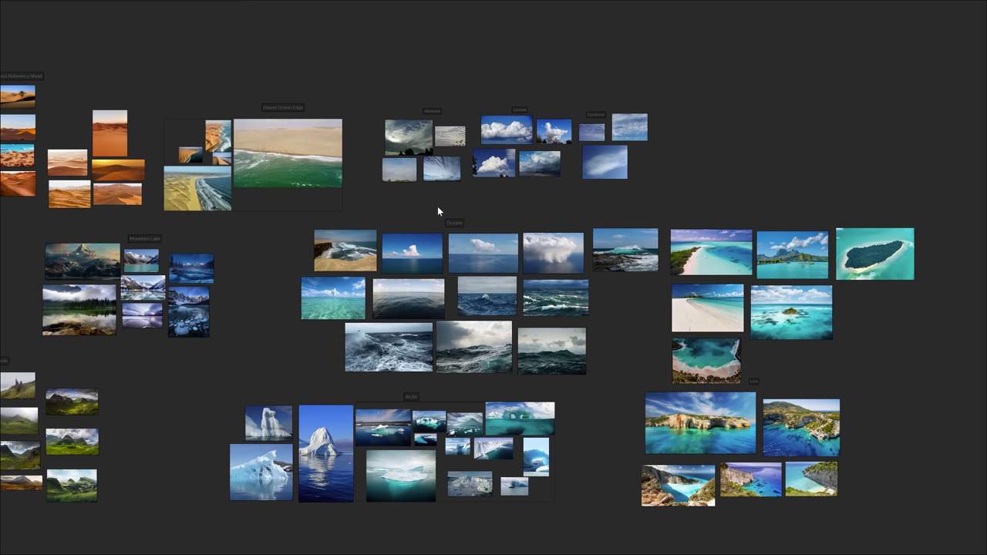
scroll(437, 206, "down", 10)
middle_click_drag(400, 231, 517, 253)
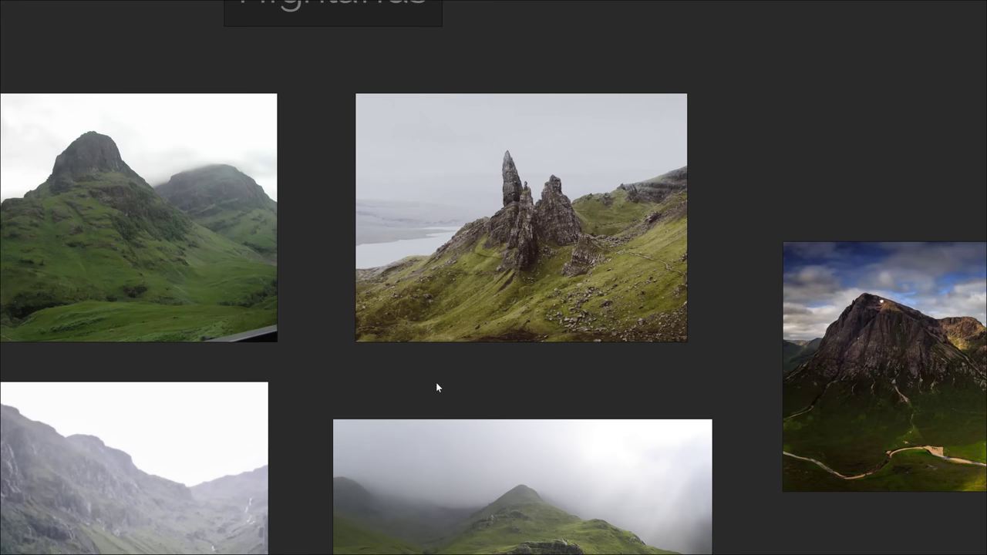
Zoom into the Highlands and Mountain Lake reference groups.
scroll(436, 382, "down", 3)
scroll(641, 340, "down", 2)
middle_click_drag(669, 282, 374, 453)
scroll(602, 287, "up", 4)
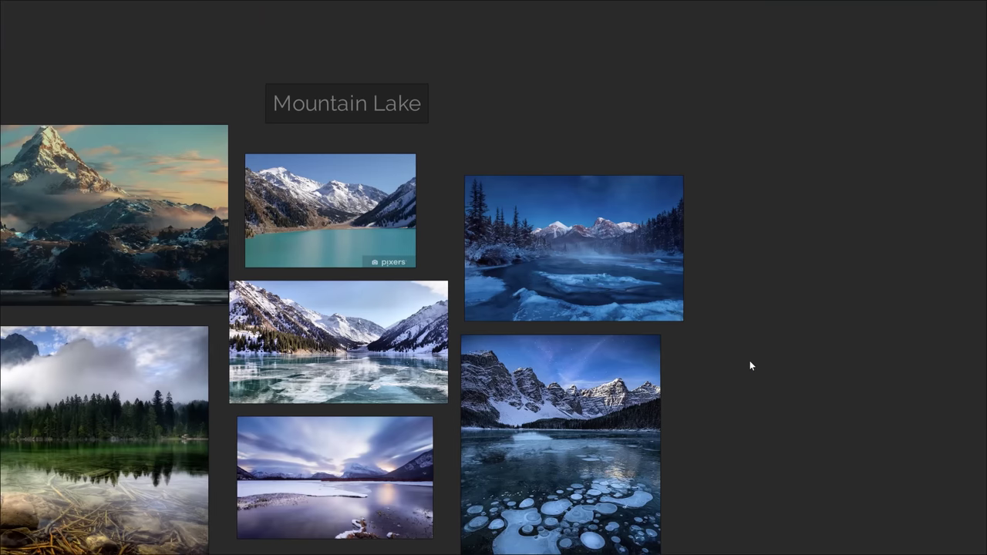
Pan through the beach, Oceans and tropical island images to the Cove group.
middle_click_drag(750, 366, 233, 327)
middle_click_drag(732, 308, 199, 281)
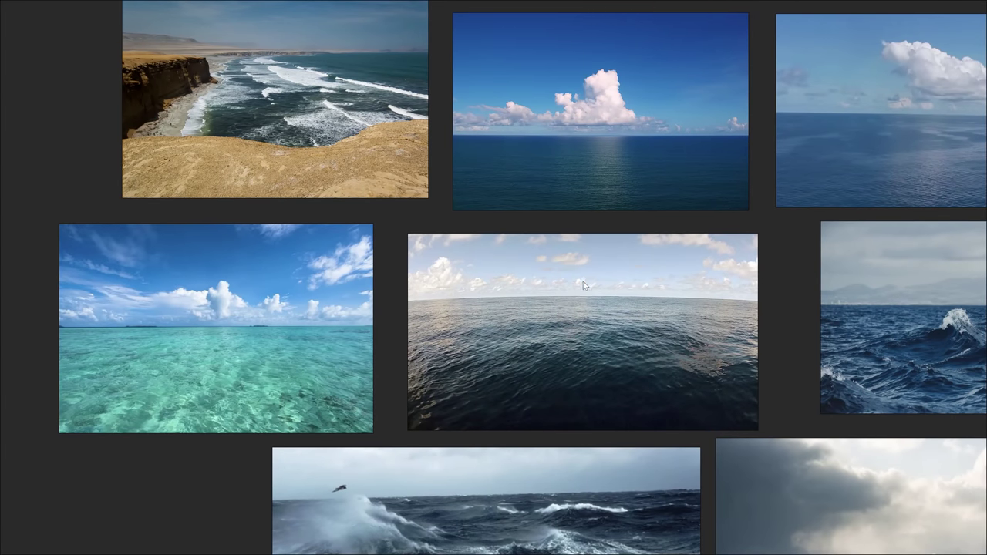
middle_click_drag(583, 283, 125, 388)
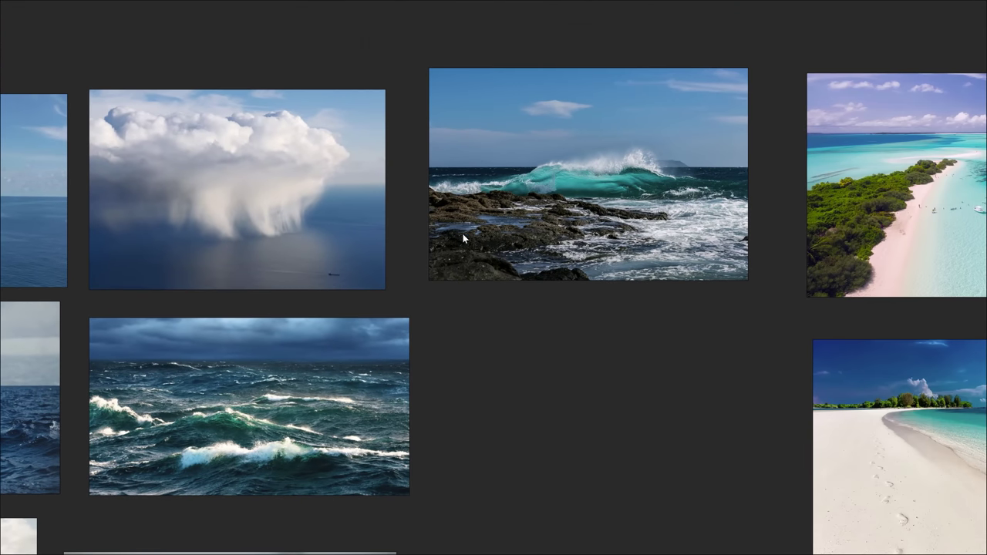
middle_click_drag(618, 345, 2, 218)
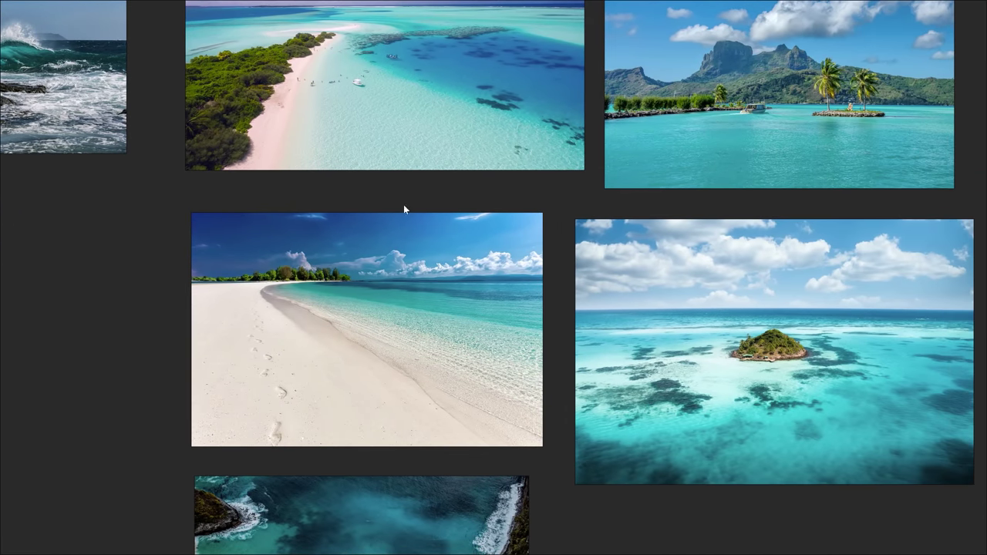
middle_click_drag(704, 198, 776, 320)
middle_click_drag(741, 402, 686, 84)
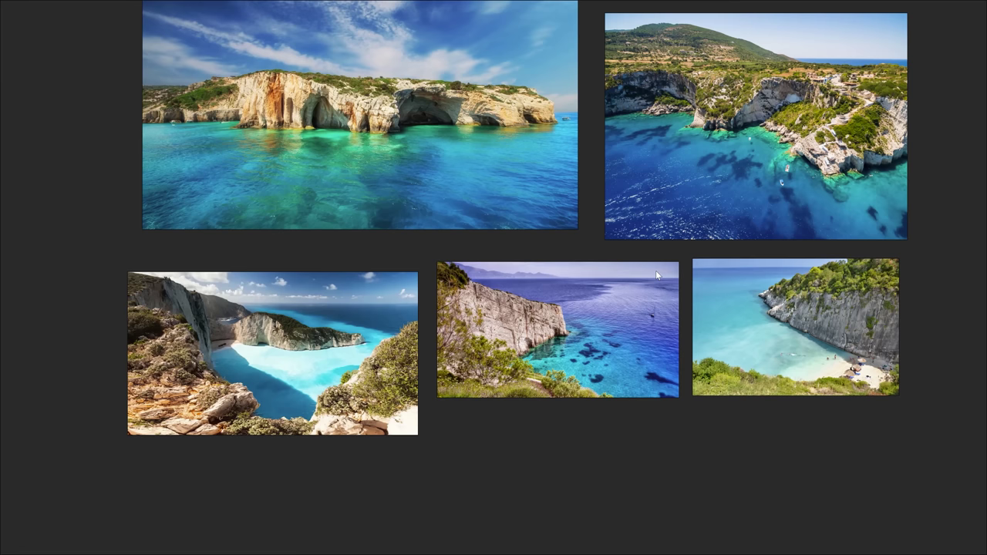
middle_click_drag(653, 267, 621, 317)
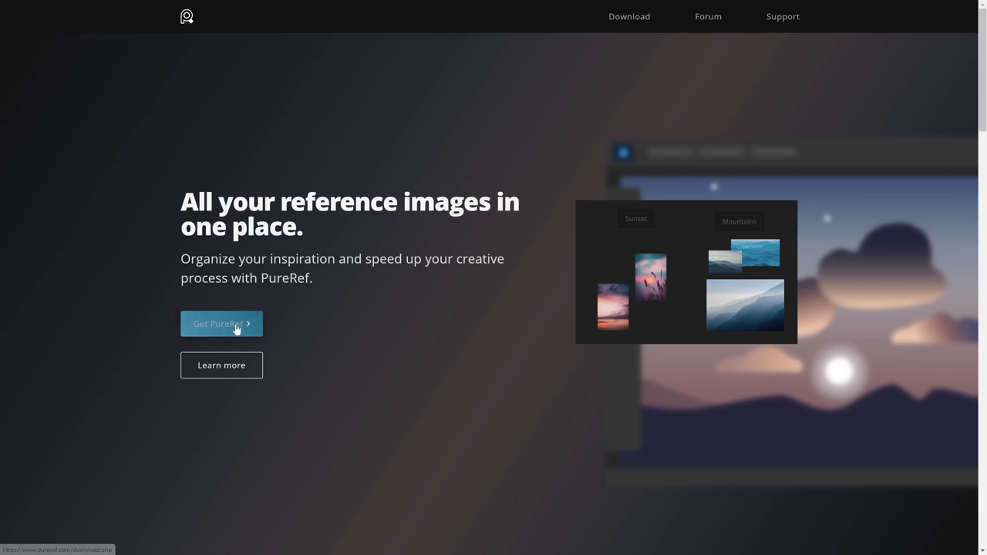
Go to the PureRef Download page via Get PureRef on pureref.com.
left_click(236, 326)
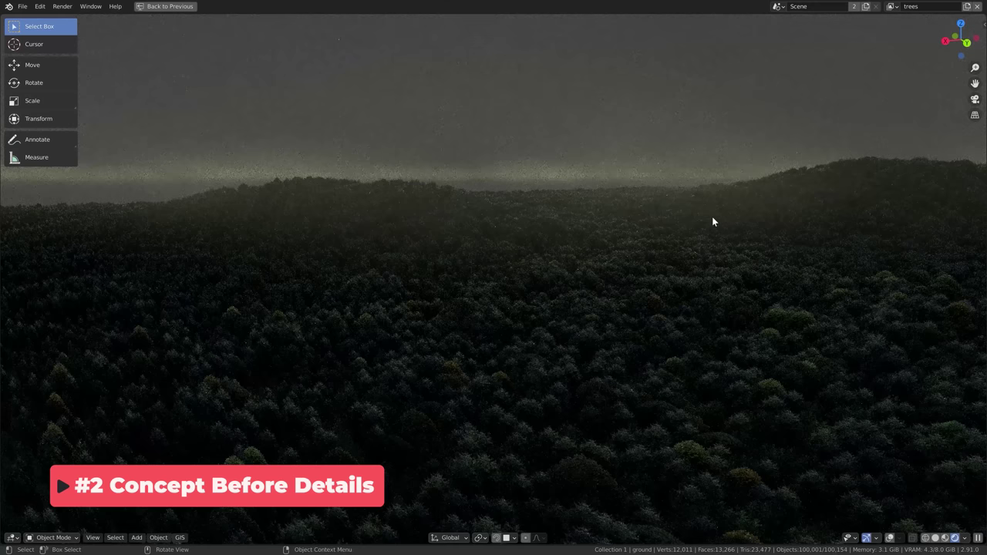
Choose the rainmap vertex group, render the forest, and duplicate the tree row.
middle_click_drag(712, 216, 759, 208)
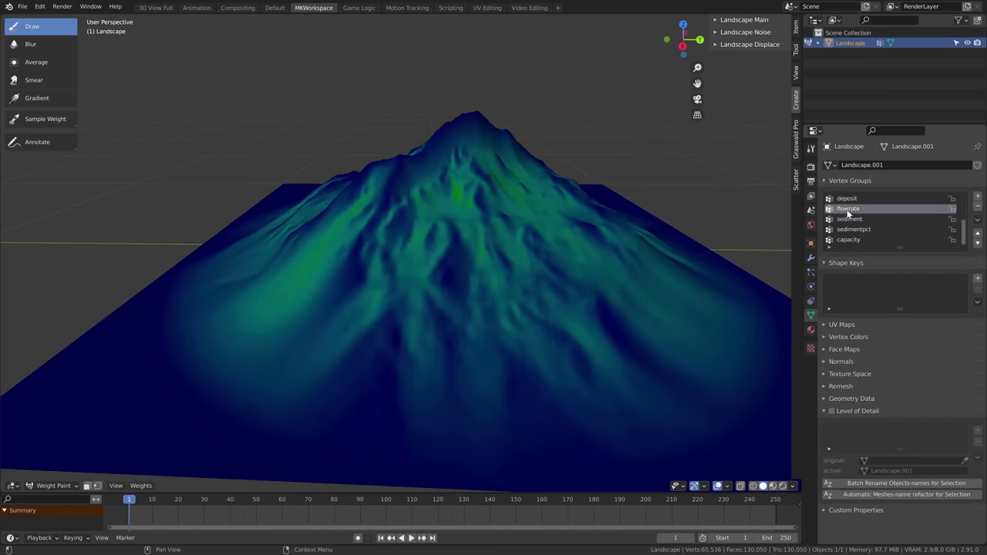
left_click(847, 199)
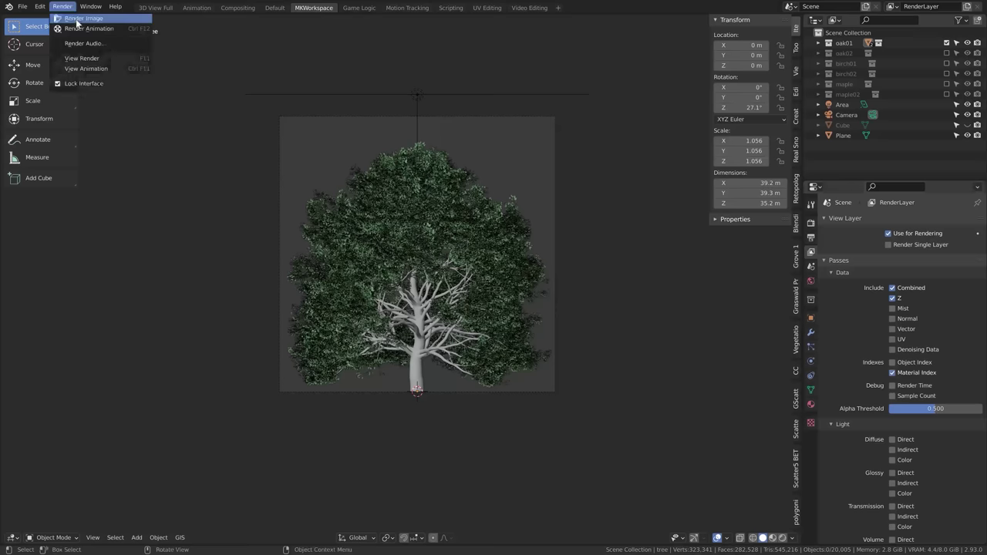
left_click(88, 26)
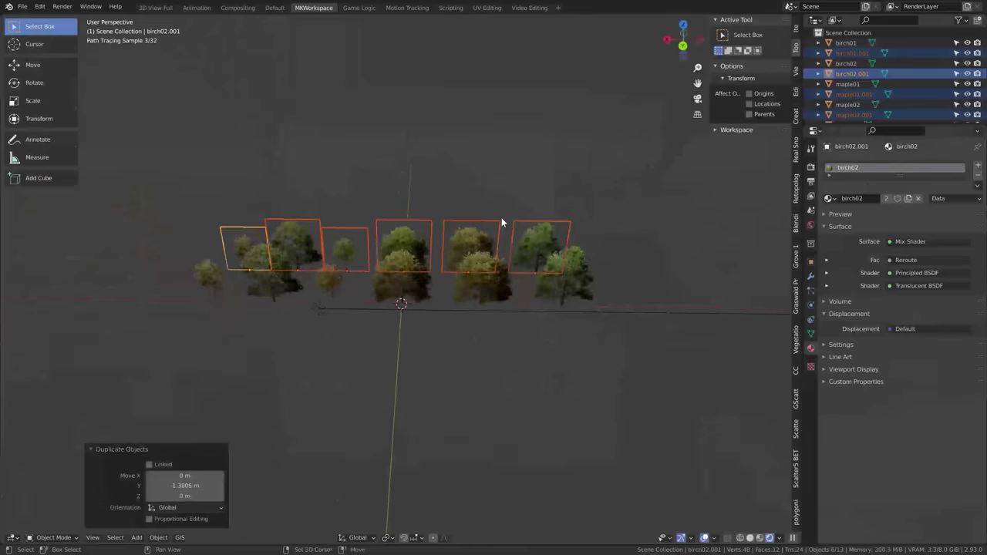
key("shift+r")
key("shift+r")
key("shift+r")
left_click(618, 252)
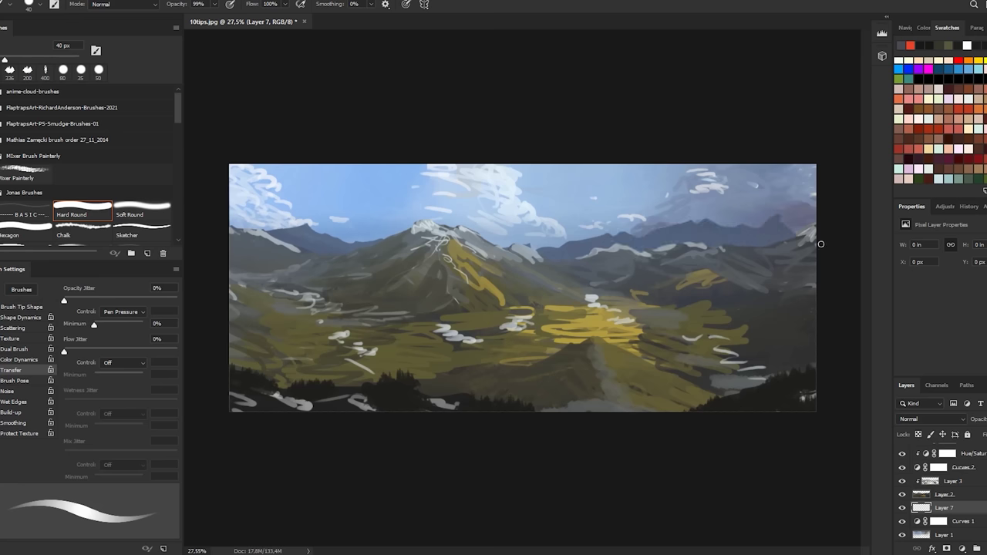
Write the prompt 'landscape mountain, cinematic lighting, epic clouds, amazing vista, widescreen, evening, island'.
key("ctrl+d")
key("i")
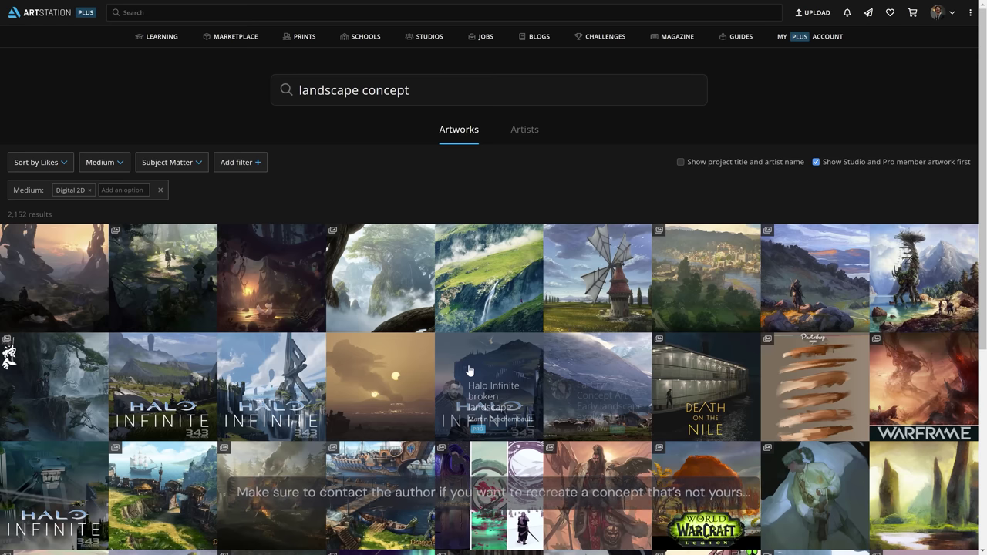
scroll(377, 362, "down", 3)
scroll(376, 361, "down", 6)
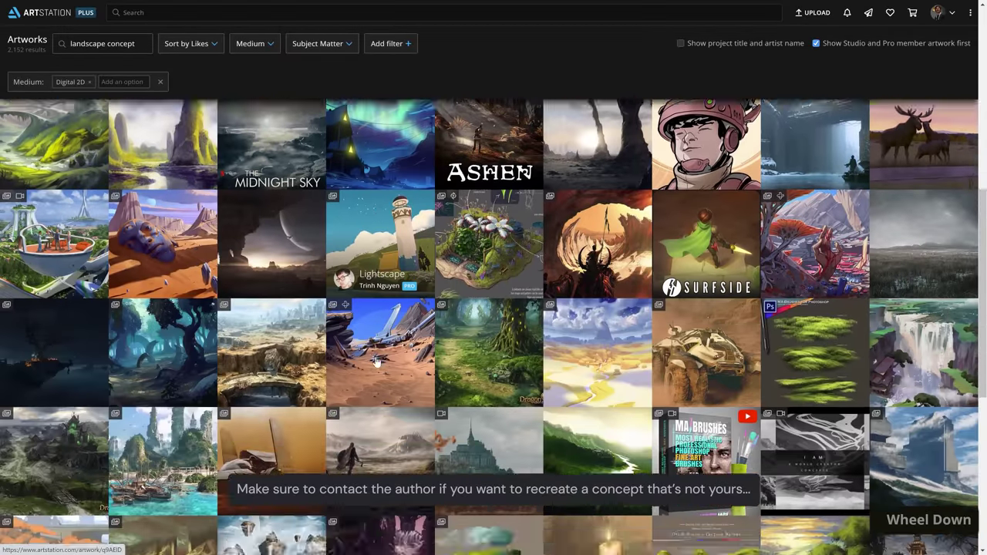
scroll(376, 362, "down", 4)
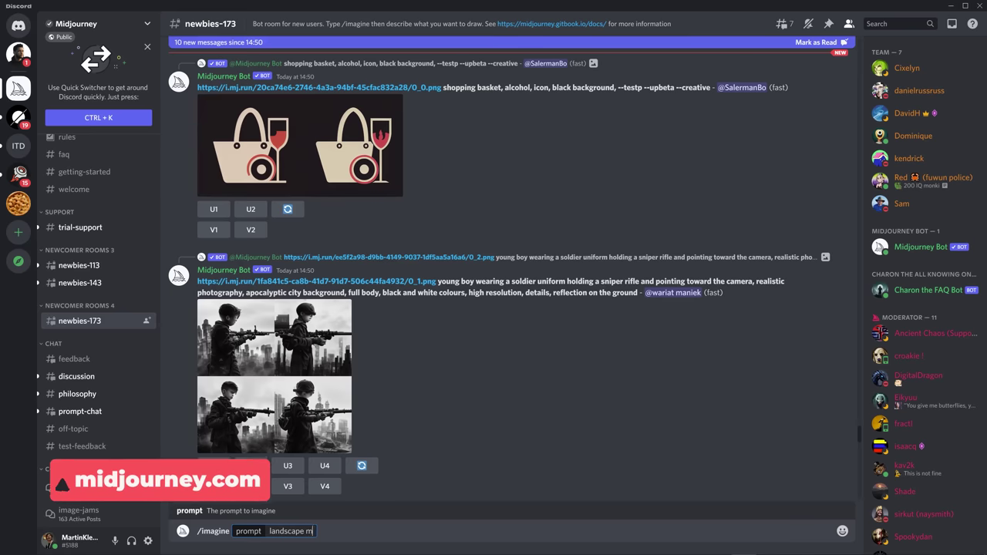
type("ountain")
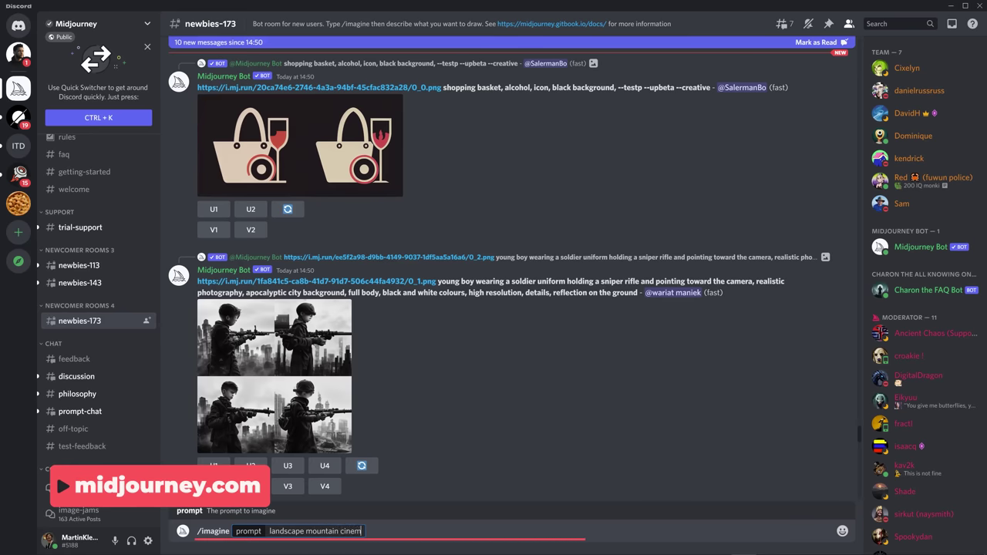
type(", cinematic lighting, epic clouds, amazing vista, widescreen, evening,")
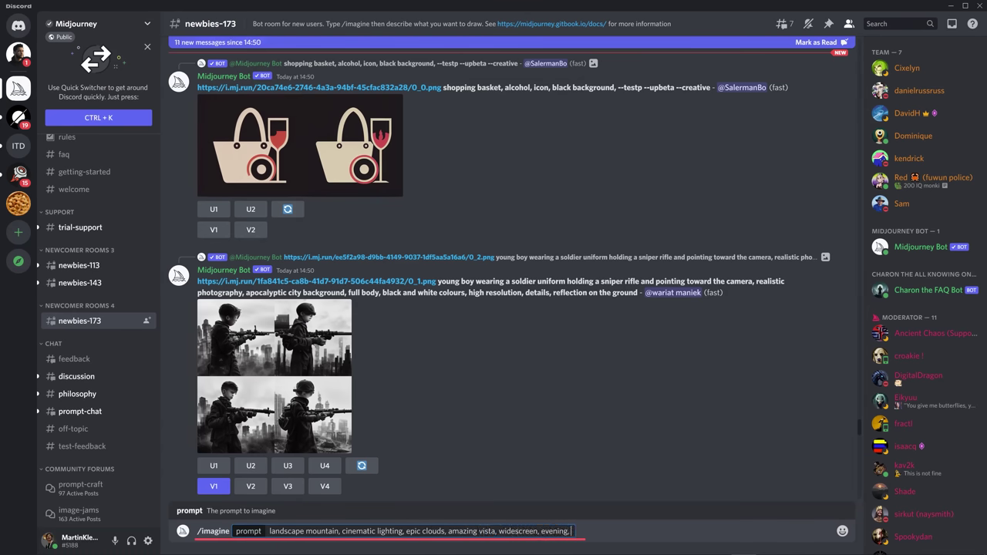
type(" island")
Submit the island landscape prompt and enlarge the finished four-image grid.
key("Return")
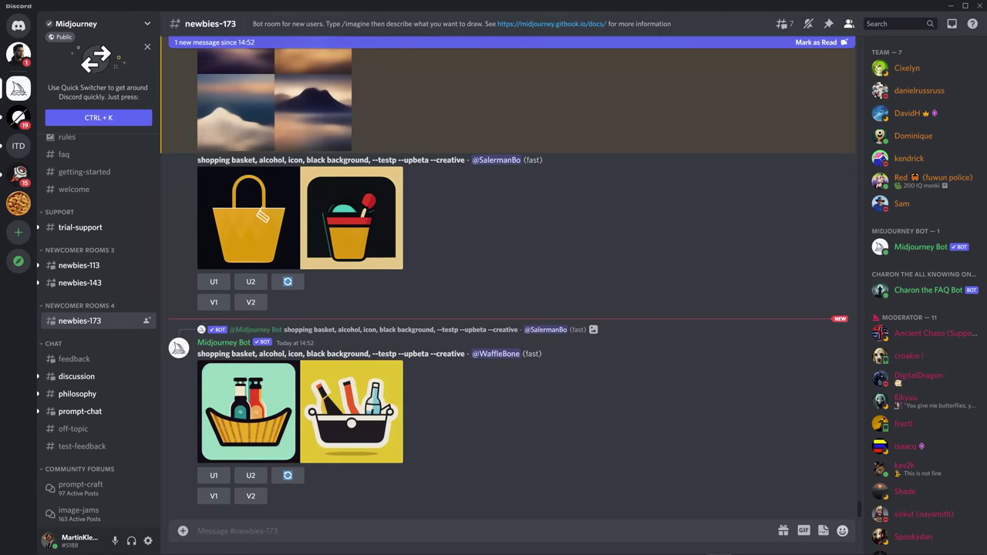
scroll(633, 239, "up", 2)
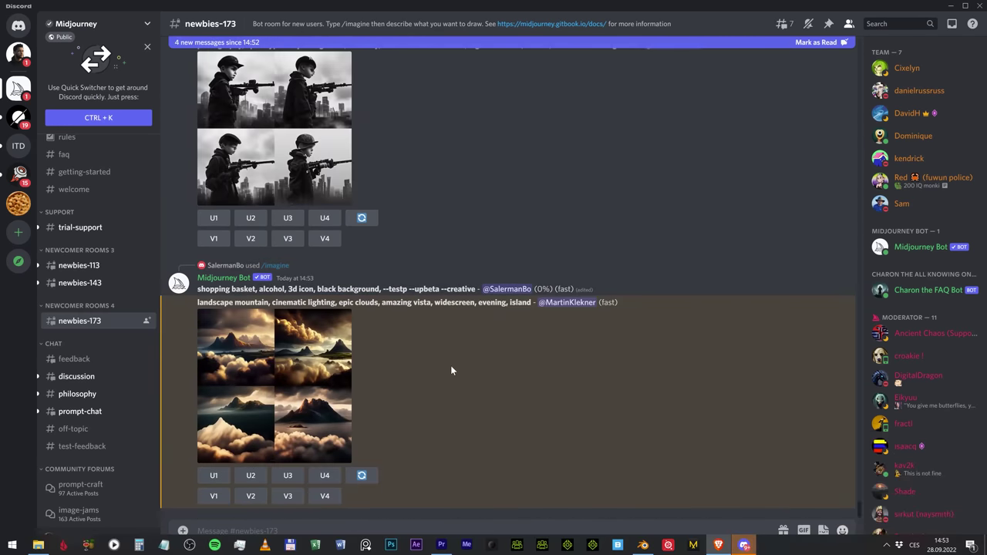
left_click(238, 354)
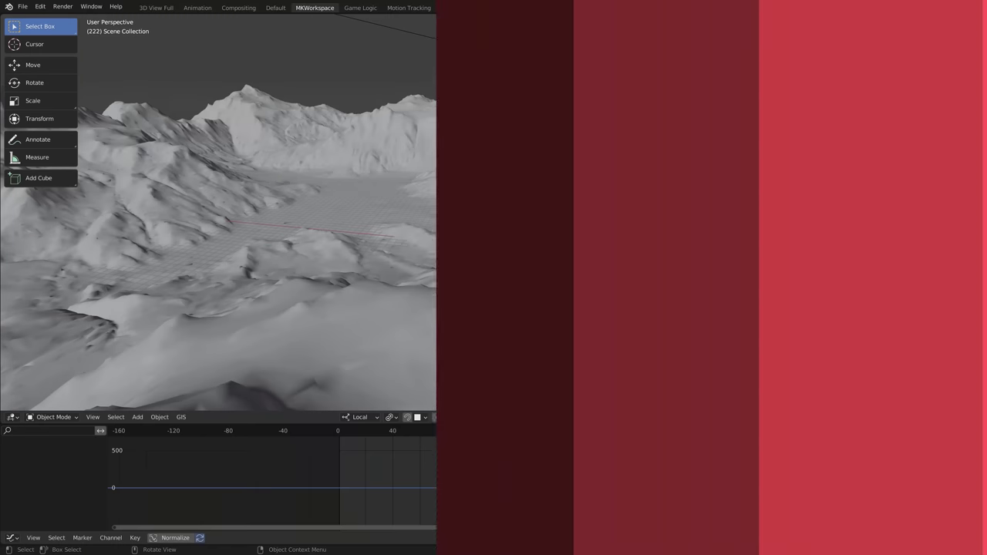
Add a new camera, scale it up, reposition it and look through it.
key("shift+a")
left_click(621, 277)
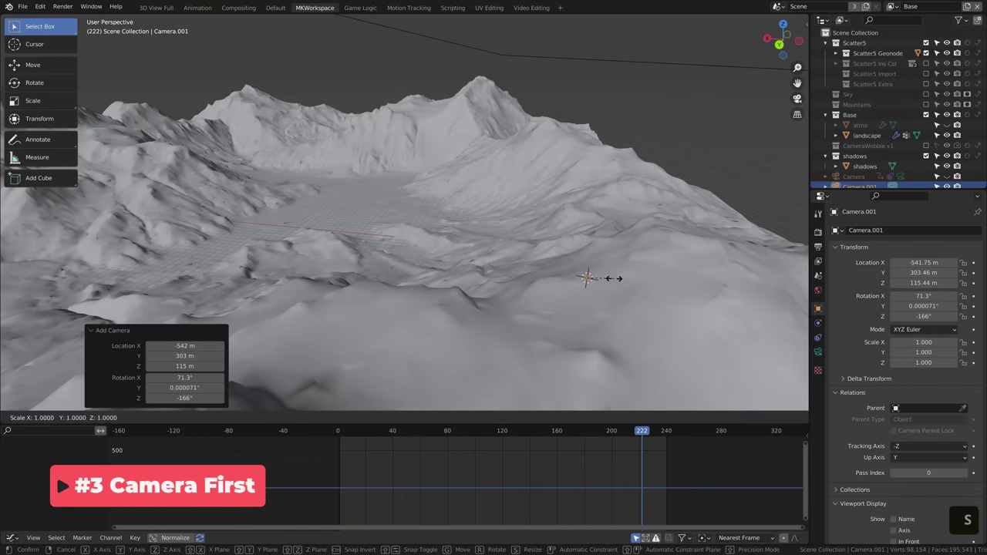
key("s")
left_click(681, 308)
key("g")
left_click(682, 304)
key("KP_0")
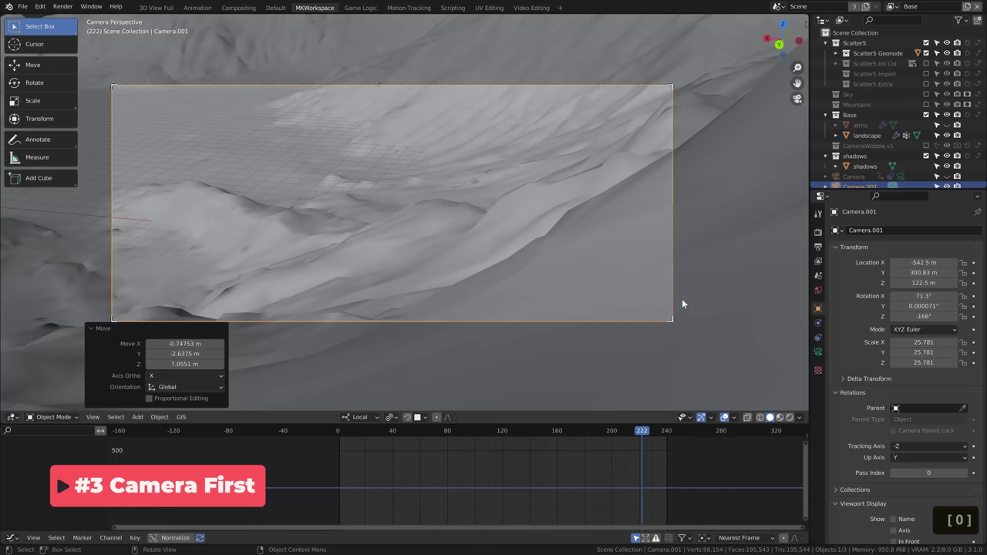
Walk-fly the camera over the terrain to record its path, then stop at frame 103.
key("shift+grave")
key("s")
key("d")
scroll(405, 212, "up", 2)
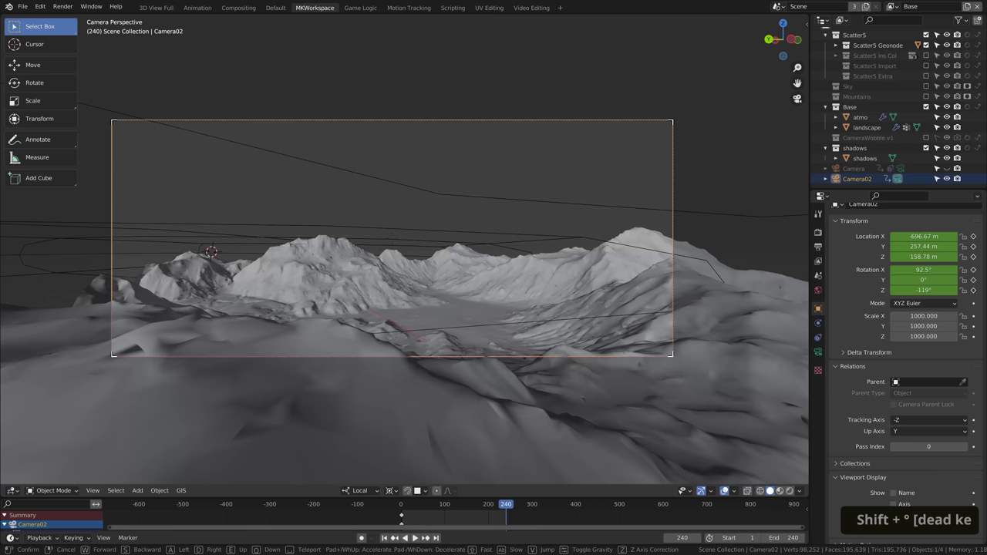
key("w")
scroll(405, 254, "up", 1)
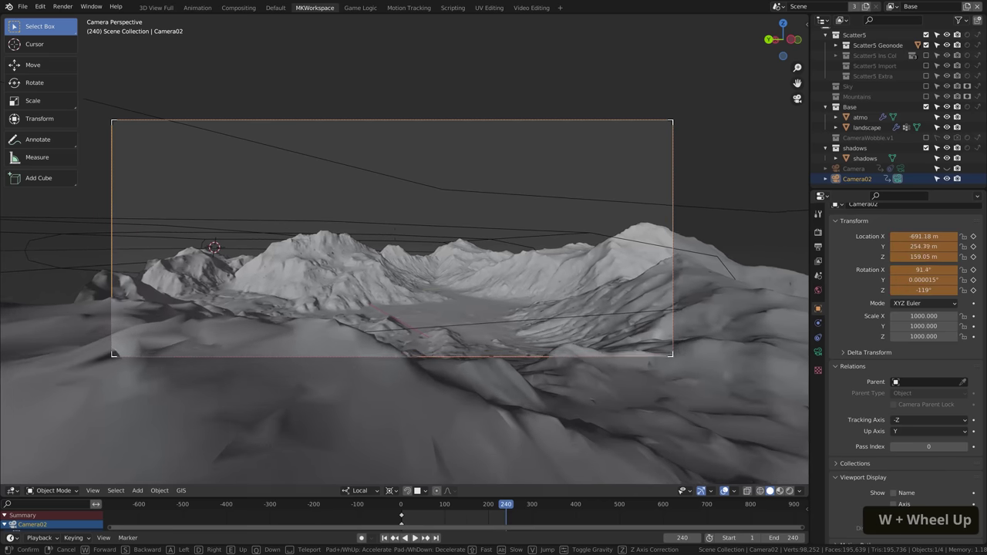
left_click(424, 509)
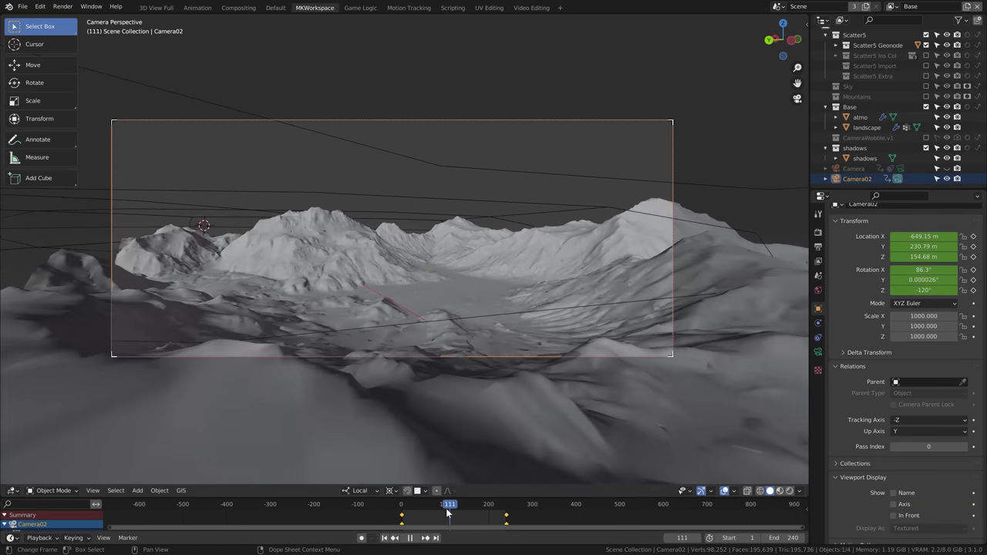
key("space")
left_click(447, 505)
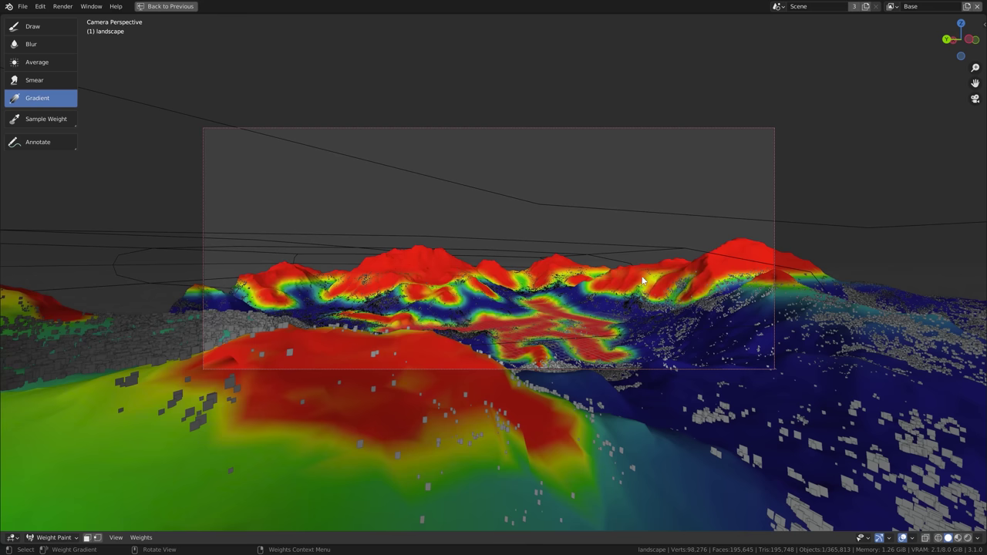
Drag linear weight gradients across the landscape, fully weighting the left foreground hills.
middle_click_drag(962, 350, 583, 294, "shift")
left_click_drag(479, 289, 412, 294)
scroll(143, 329, "up", 5, "ctrl")
middle_click_drag(143, 329, 490, 299, "shift")
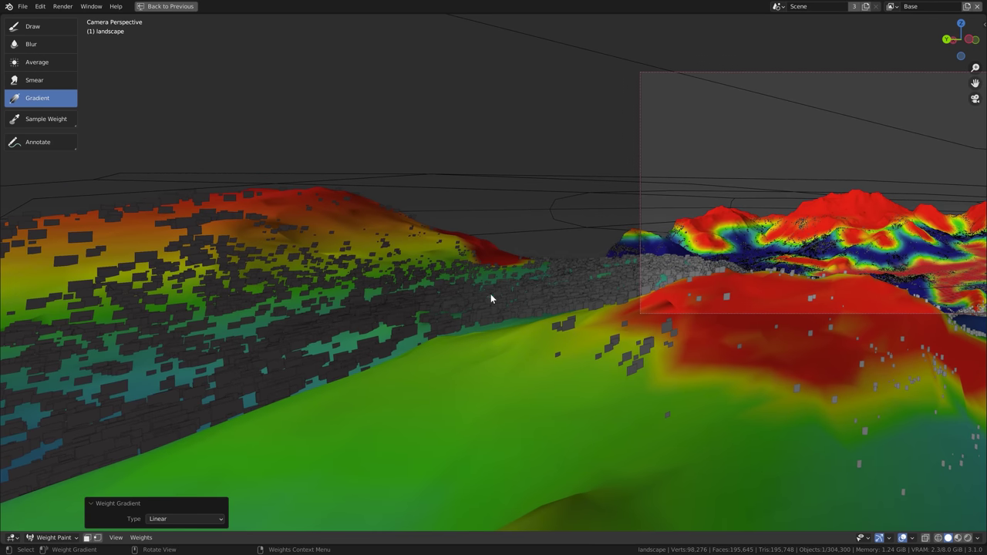
left_click_drag(591, 296, 626, 298)
Return the landscape to Object Mode and scrub through the camera animation.
key("Home")
key("ctrl+Tab")
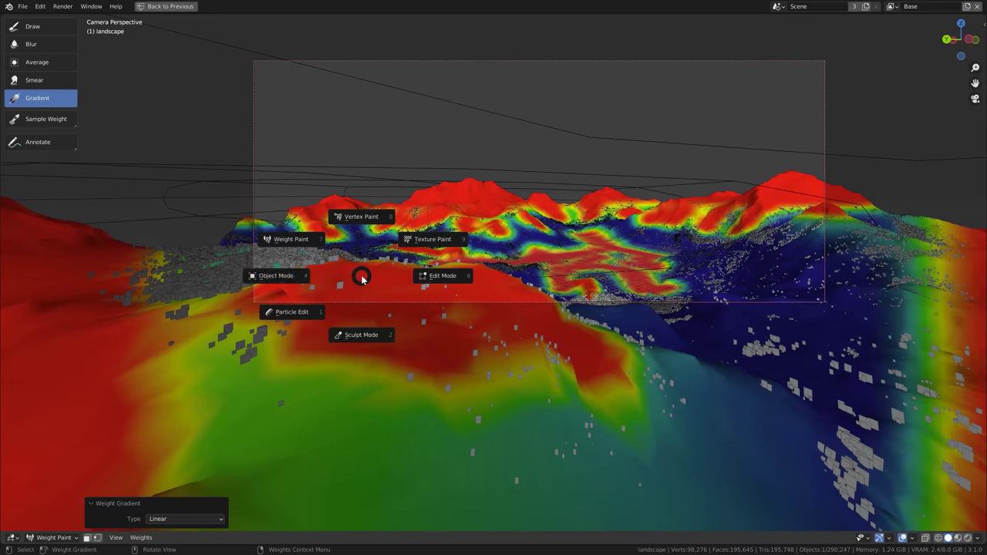
left_click(298, 275)
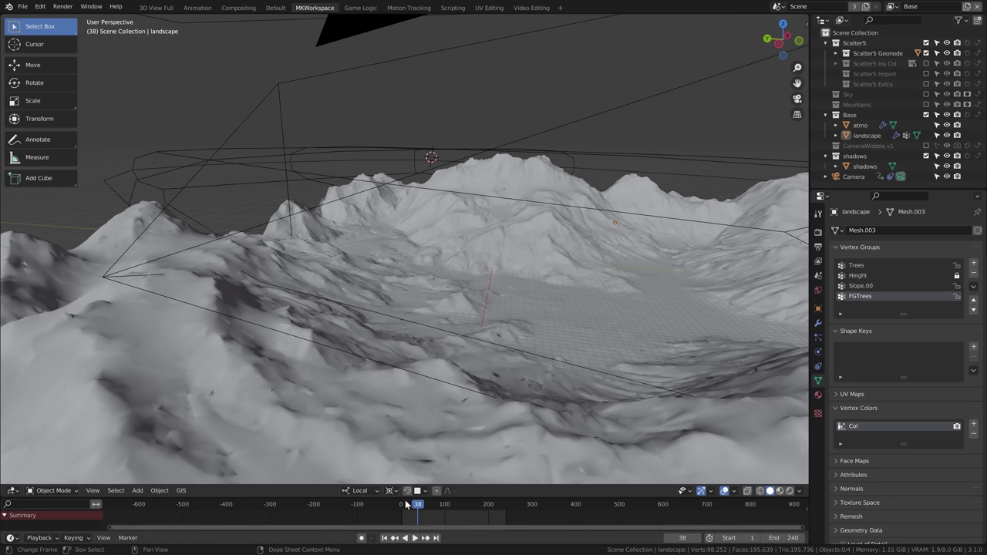
left_click_drag(406, 505, 508, 512)
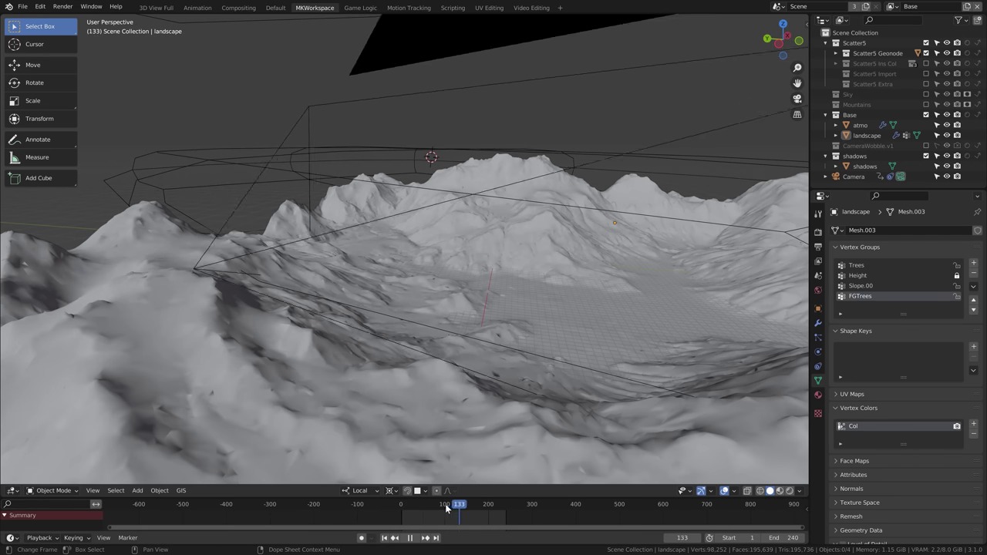
Stop playback at frame 56, view through the scene camera, and play its flight forward to frame 190.
key("space")
key("KP_0")
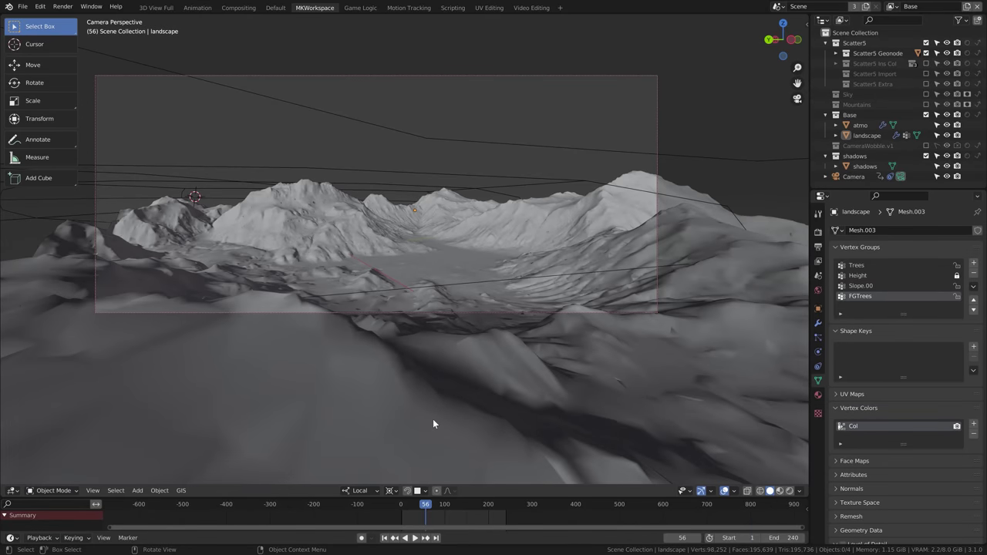
key("space")
left_click_drag(435, 509, 496, 516)
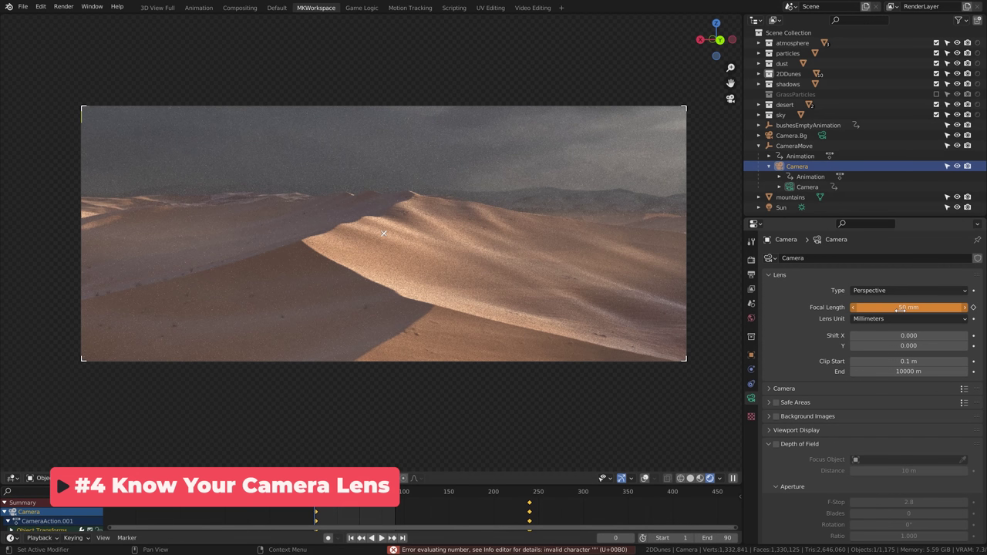
Set the camera focal length to 16 mm, then lengthen it to about 31 mm.
type("16")
key("Return")
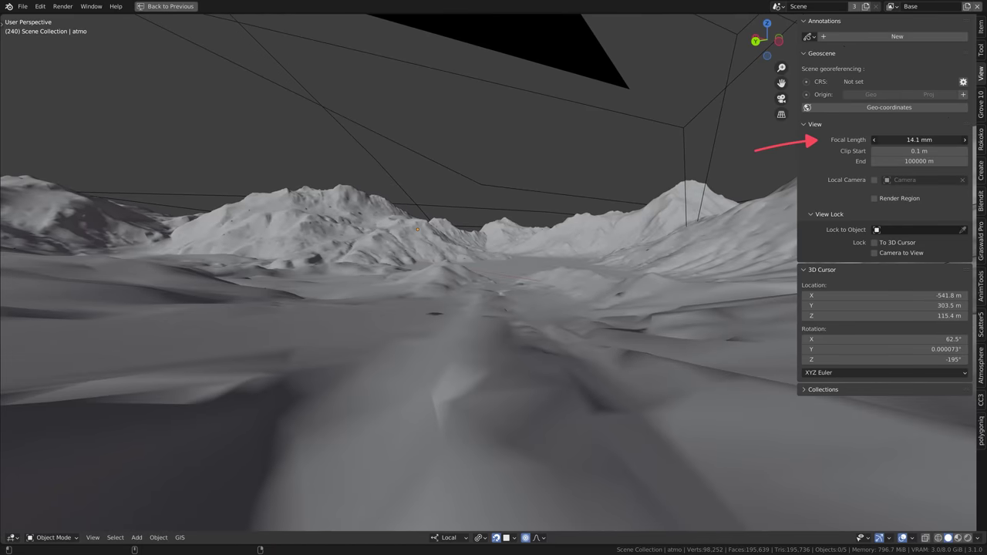
left_click_drag(919, 139, 963, 140)
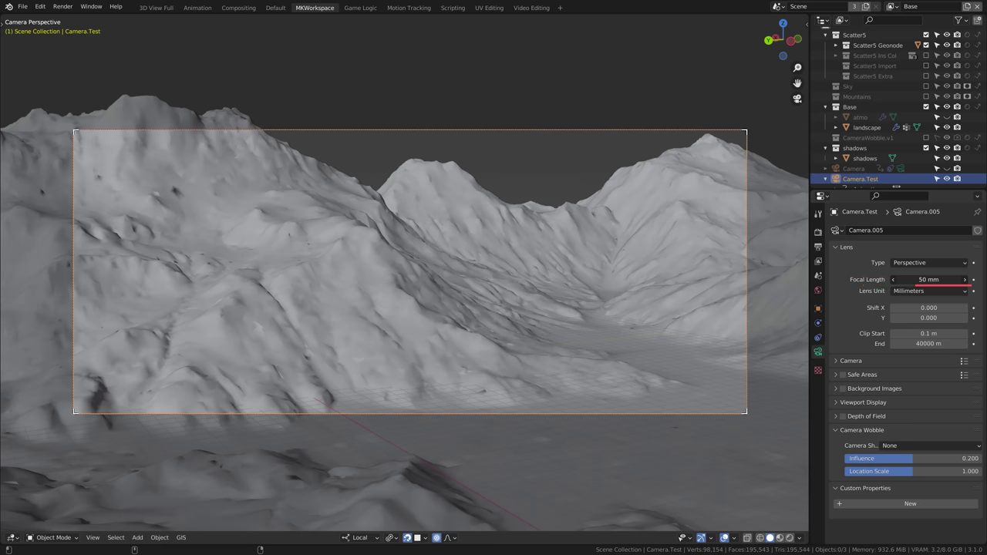
Set the test camera lens to 102.7 mm and aim it at the ridge using walk navigation.
left_click_drag(928, 279, 876, 279, "shift")
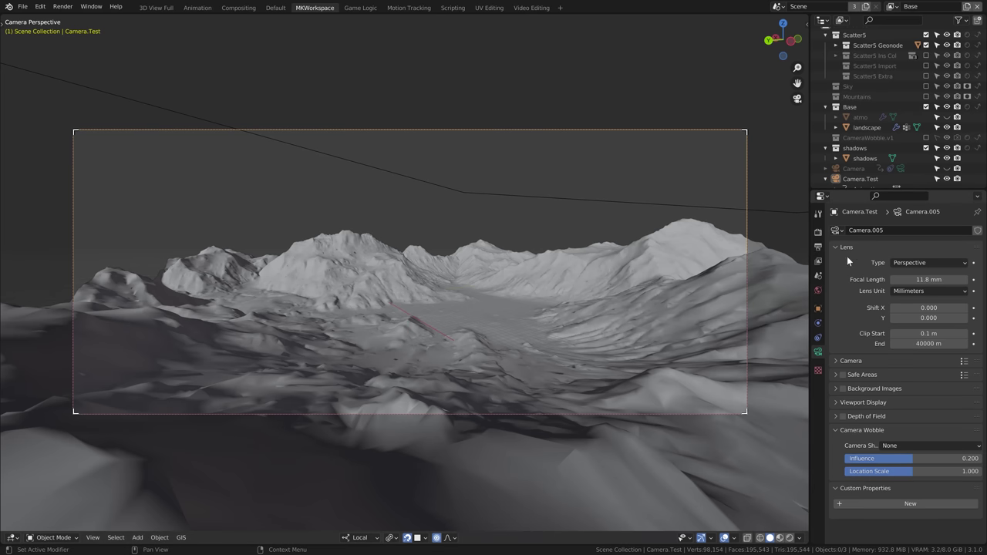
left_click_drag(929, 279, 969, 279, "shift")
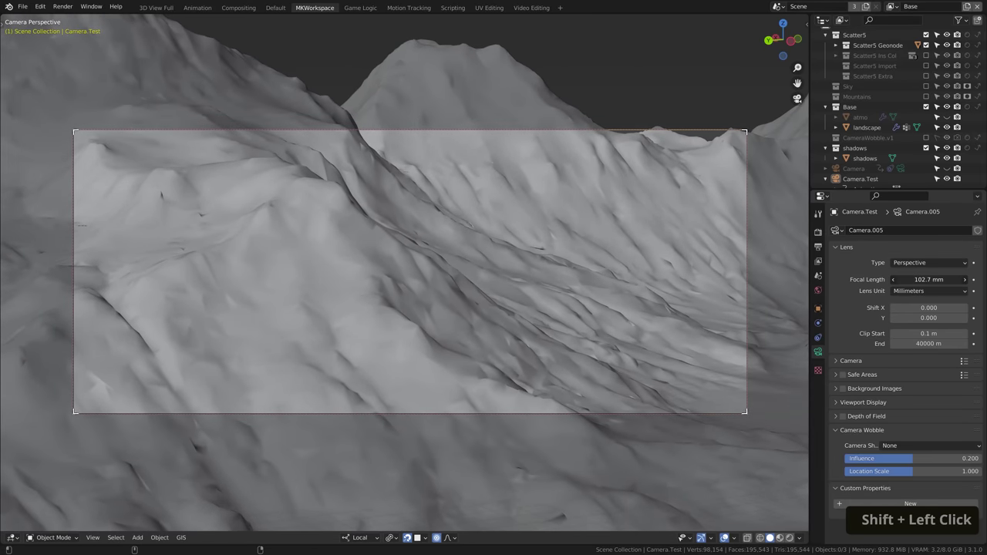
key("shift+grave")
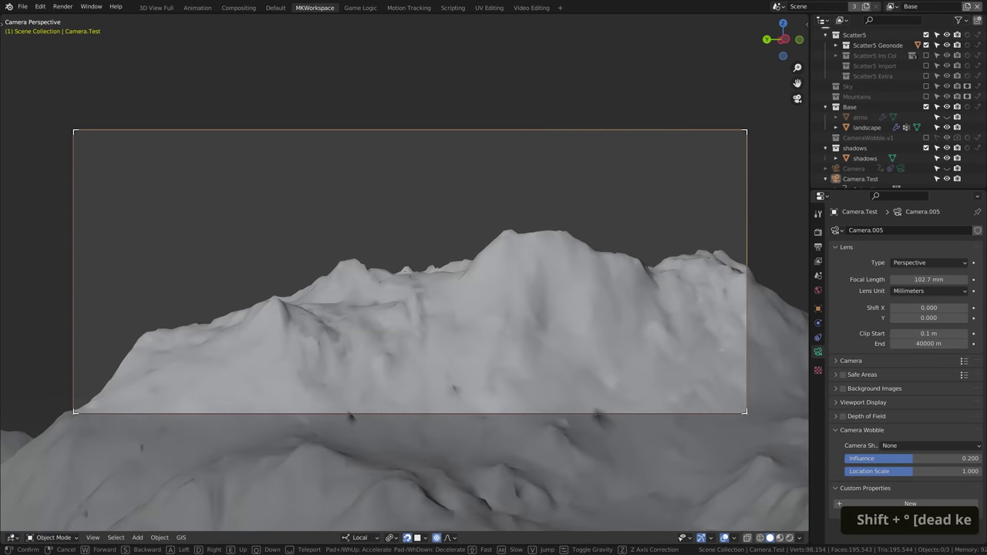
key("Escape")
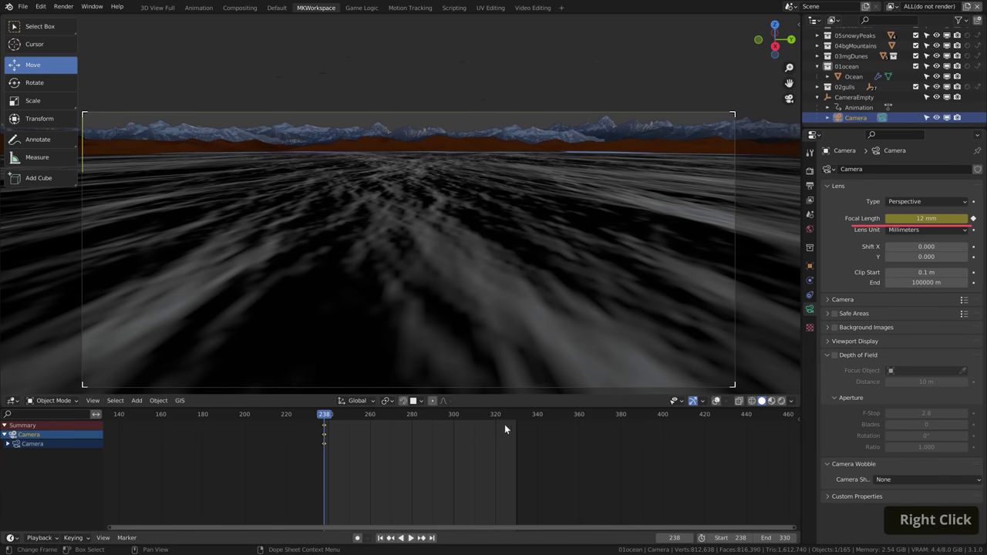
Keyframe a 10.5 mm focal length at end frame 330 and scrub to check the lens change.
key("shift+Right")
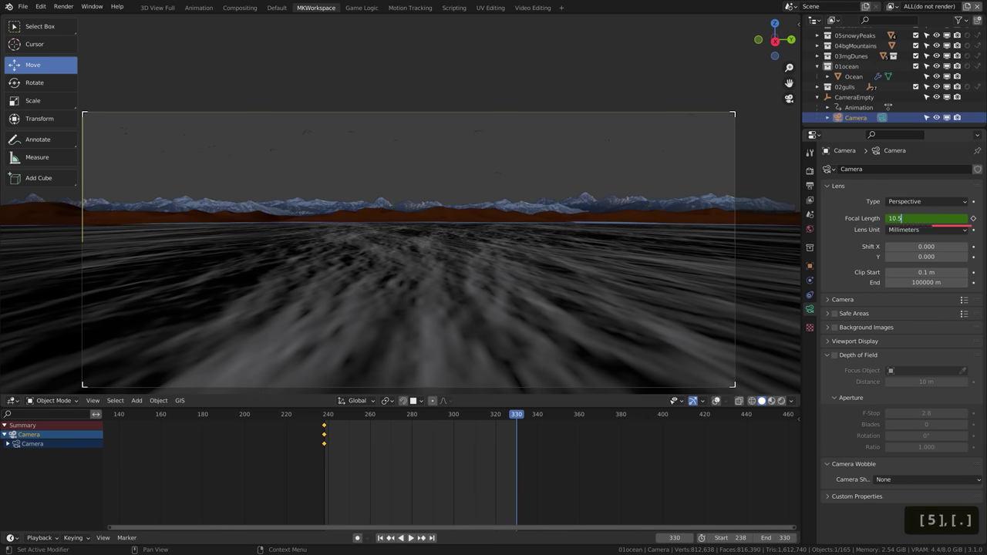
key("Return")
right_click(909, 219)
left_click(908, 220)
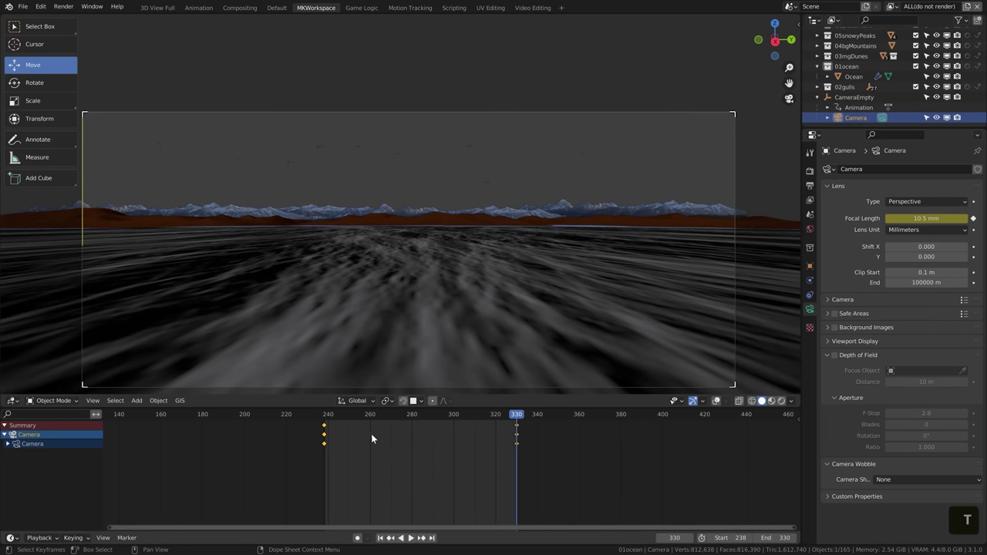
left_click_drag(362, 417, 385, 416)
Keyframe a revised focal length at frame 330 and play the camera animation.
key("Return")
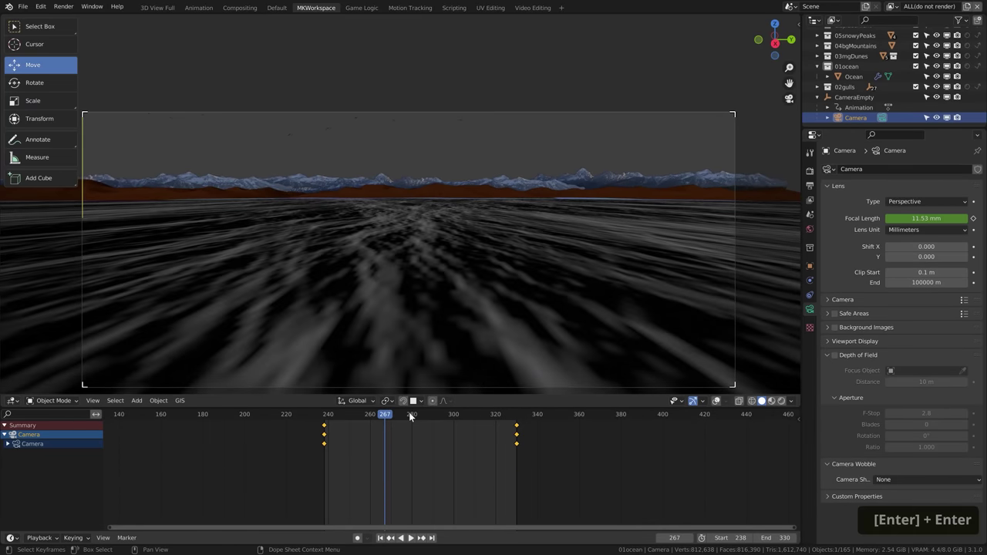
key("shift+Right")
key("Return")
right_click(926, 218)
left_click(870, 218)
key("space")
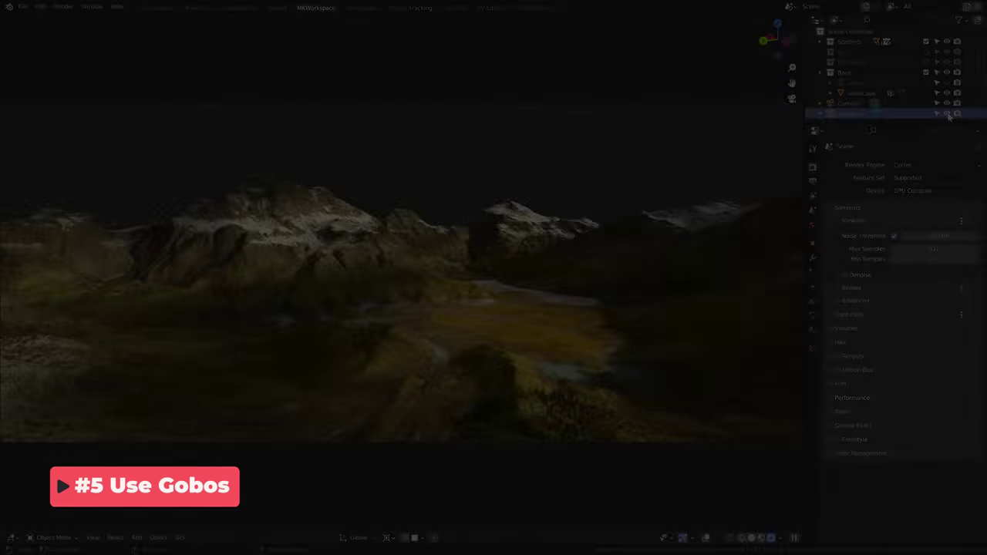
Unhide the shadows object and make it invisible to camera rays.
left_click(948, 114)
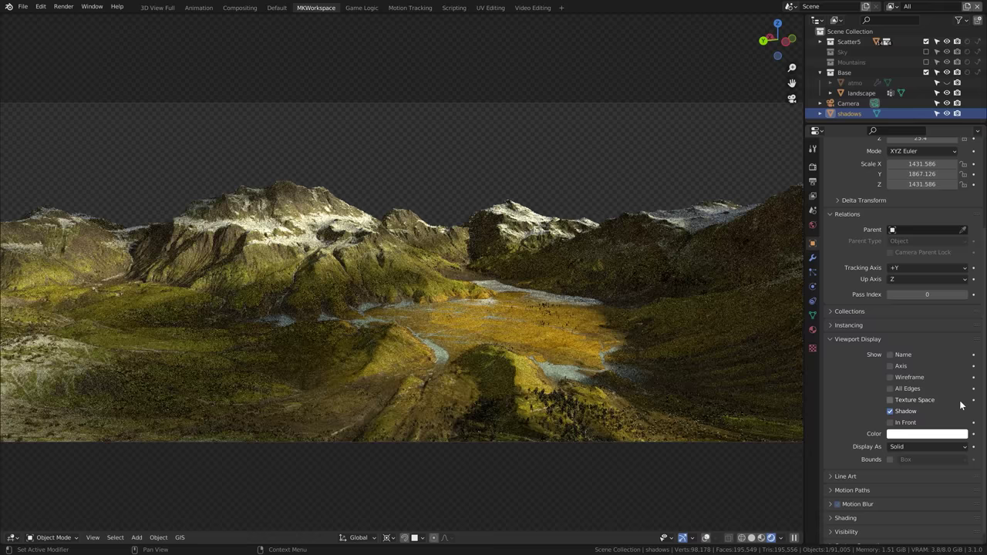
scroll(962, 405, "down", 5)
middle_click_drag(494, 231, 648, 220)
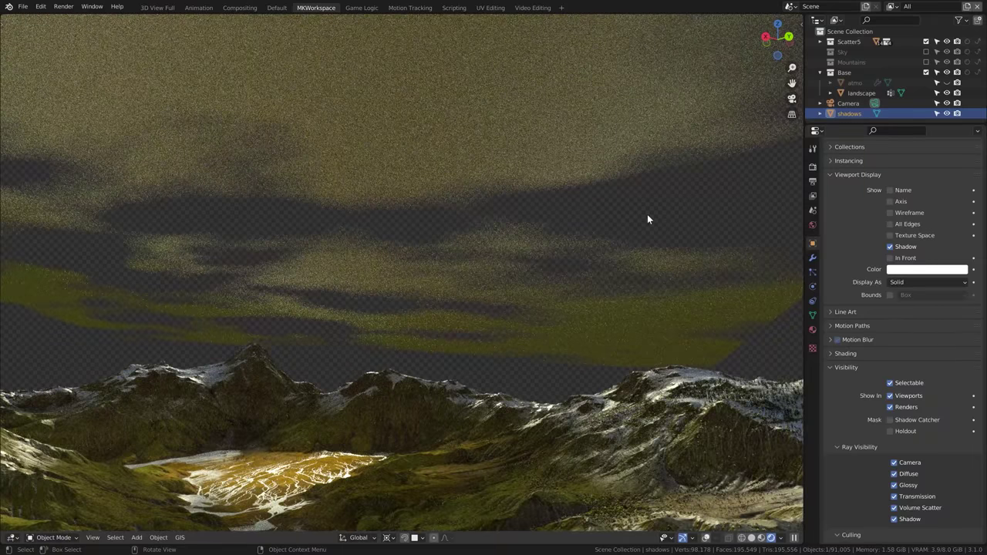
left_click(895, 463)
In camera view, move the shadows object to reposition its cast shadow.
key("KP_0")
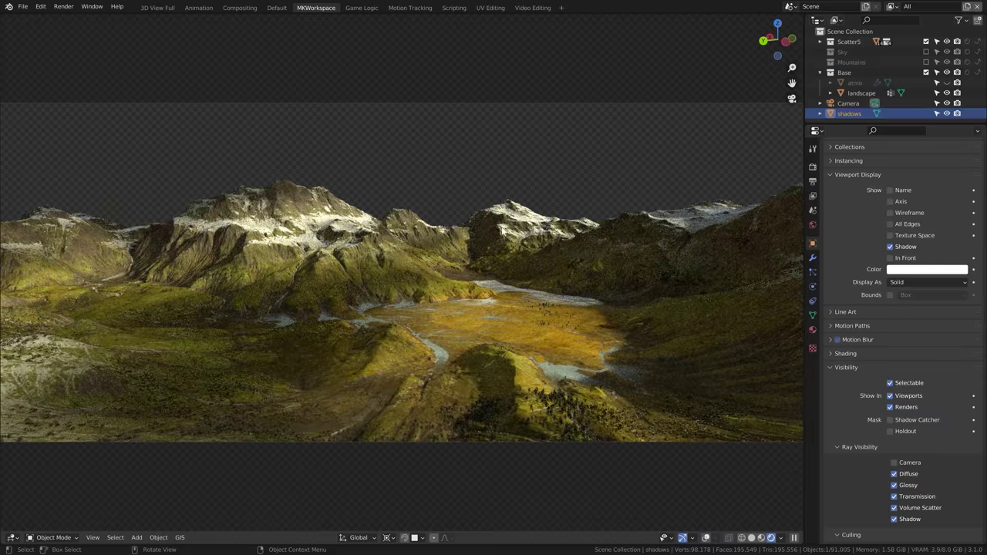
key("g")
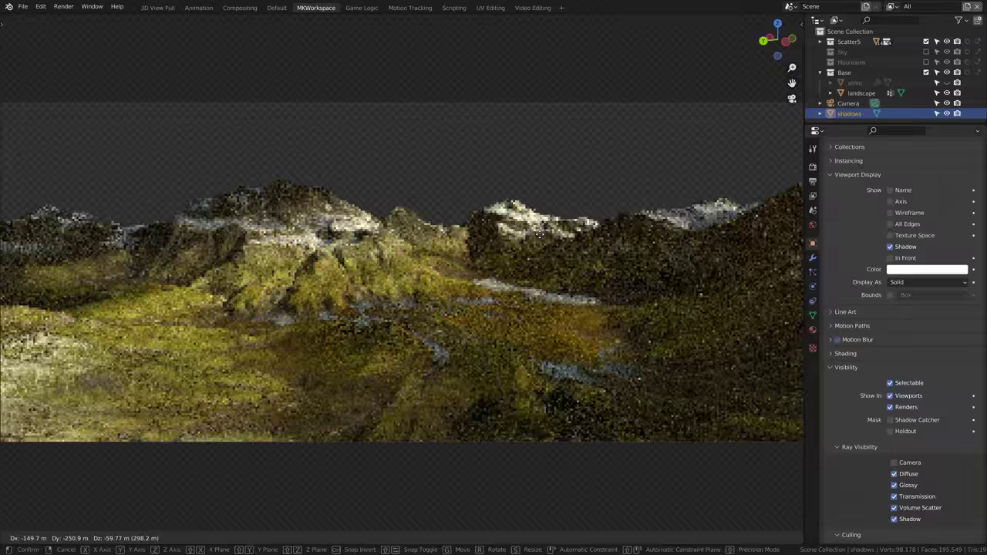
left_click(540, 233)
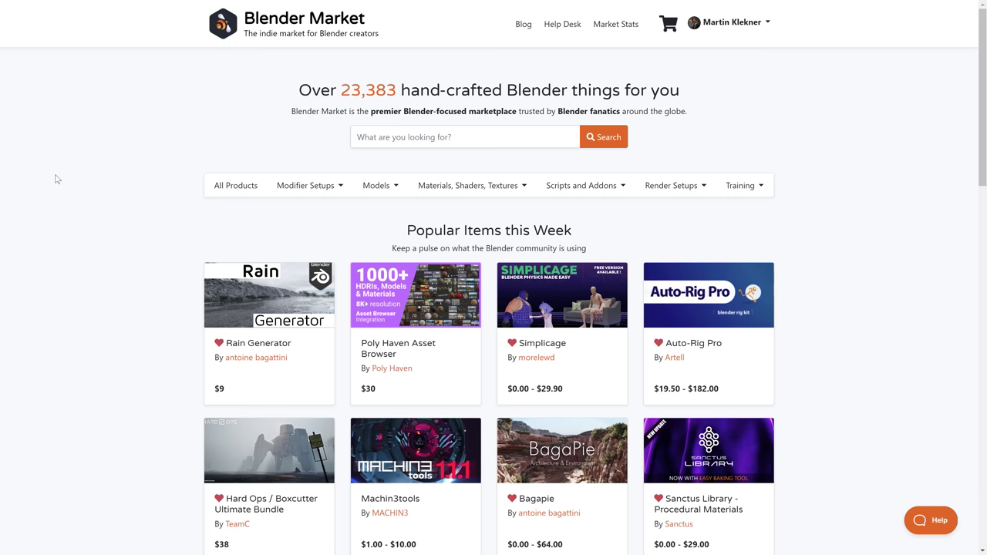
Search Blender Market for 'Gobos' and open the Gobos Light Textures product page down to its description.
left_click(390, 137)
type("Gobos")
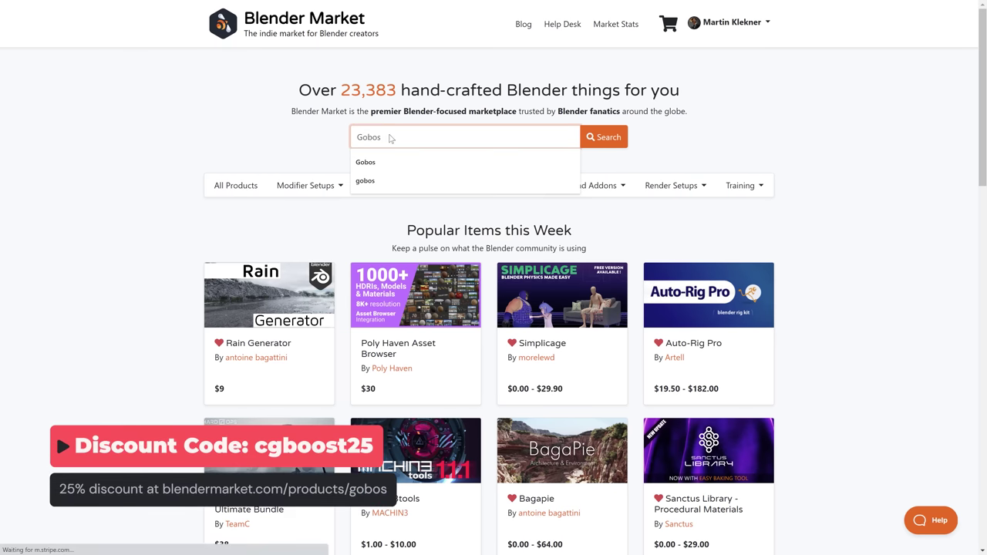
key("Return")
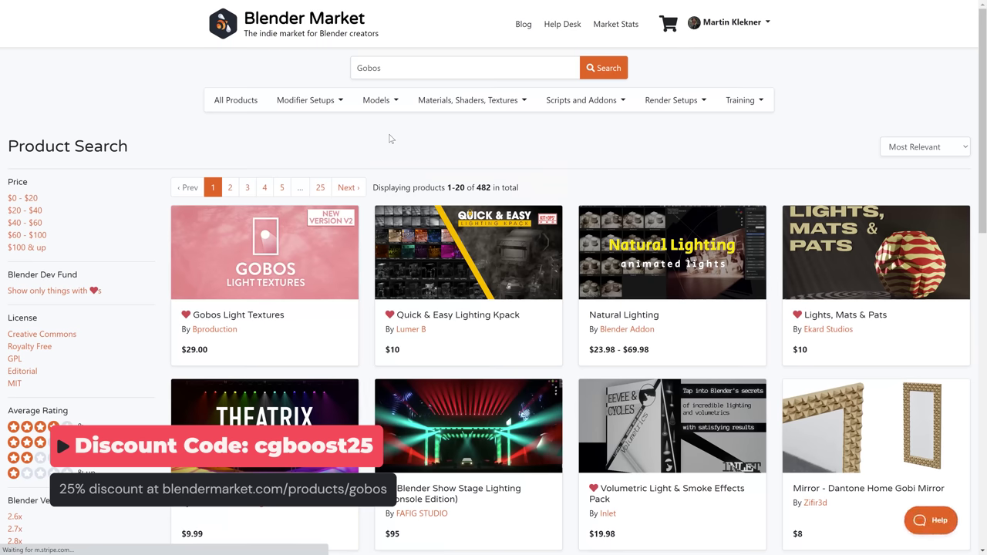
left_click(287, 266)
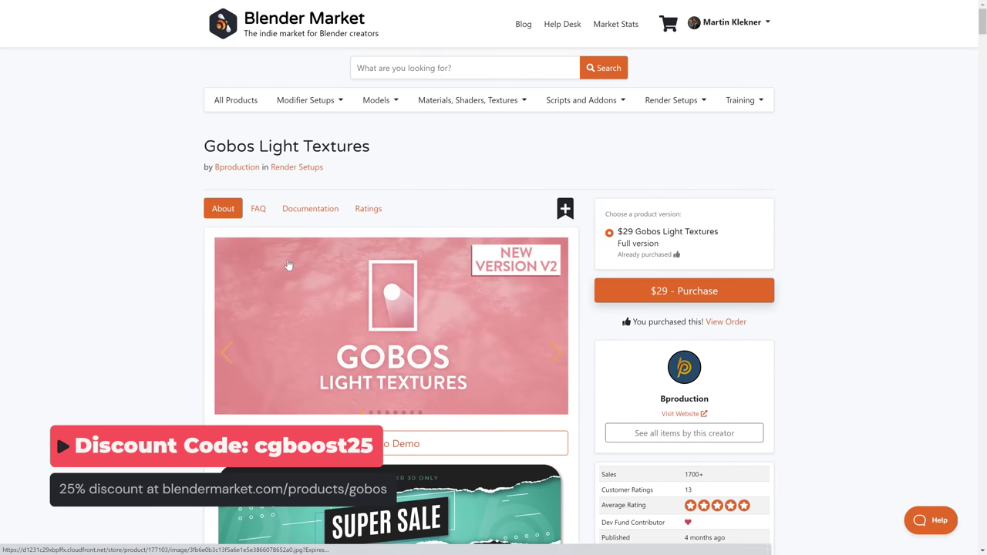
scroll(270, 265, "down", 5)
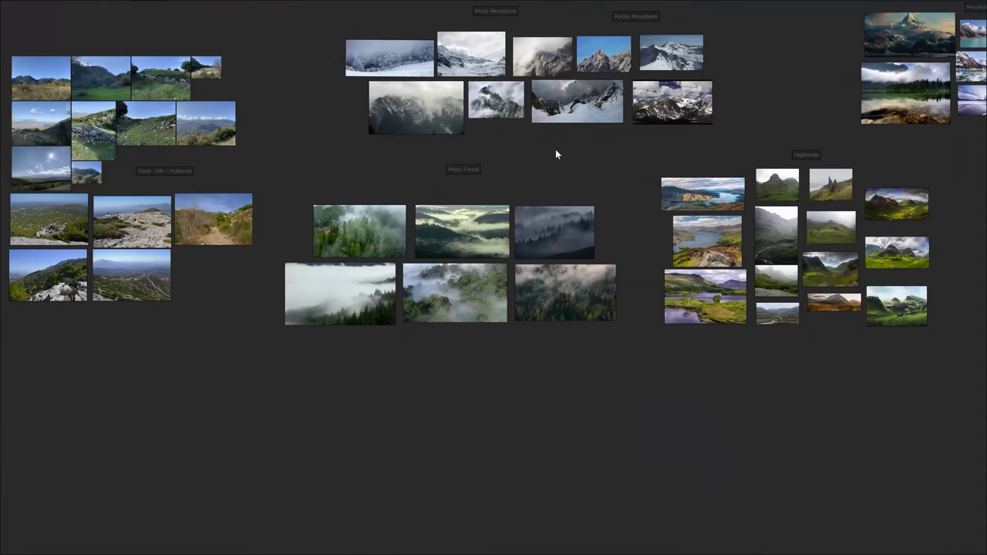
Zoom the PureRef board in on the Mountain Lake reference photos.
middle_click_drag(557, 154, 80, 359)
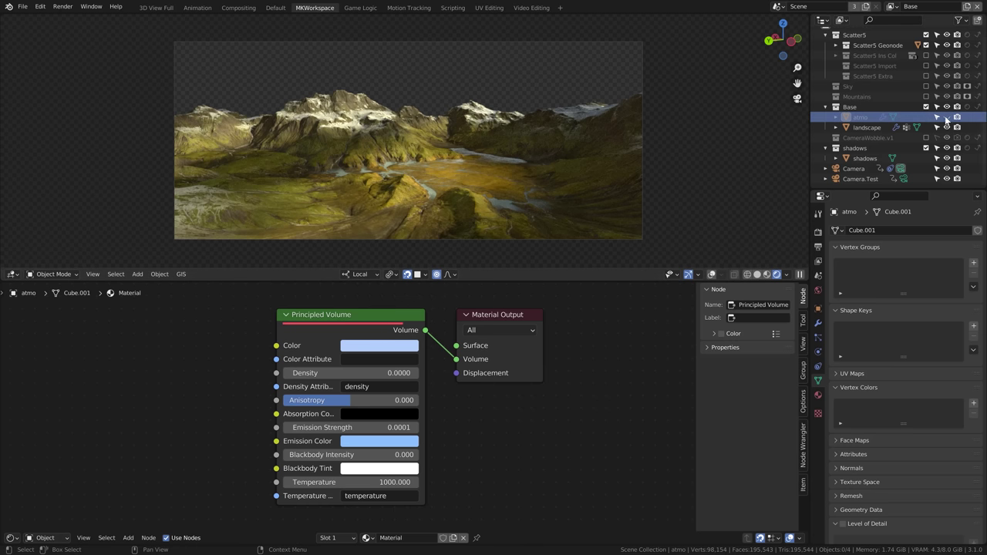
Unhide atmo, set its Principled Volume Density to 0, and view the terrain in Solid shading.
left_click(947, 117)
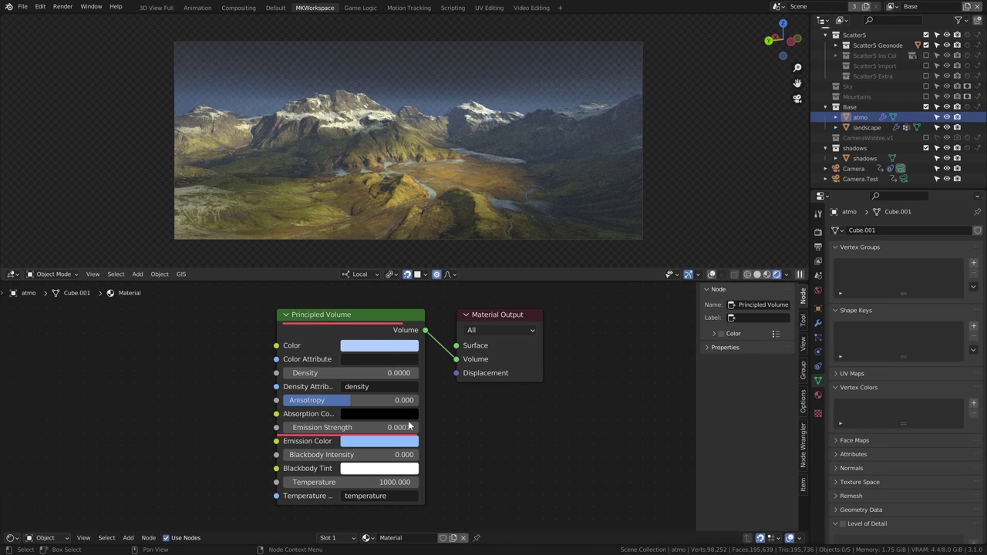
left_click(410, 426)
key("Return")
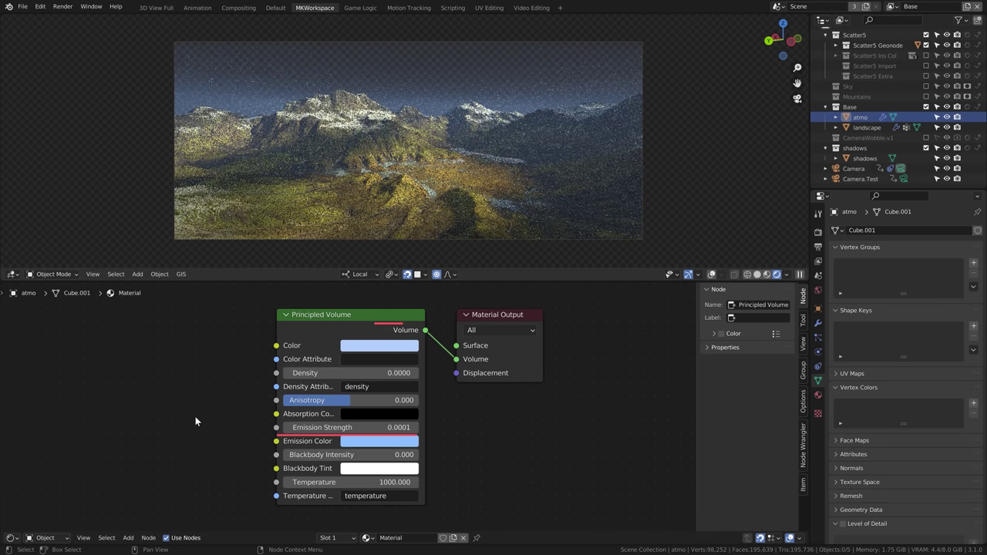
left_click(361, 373)
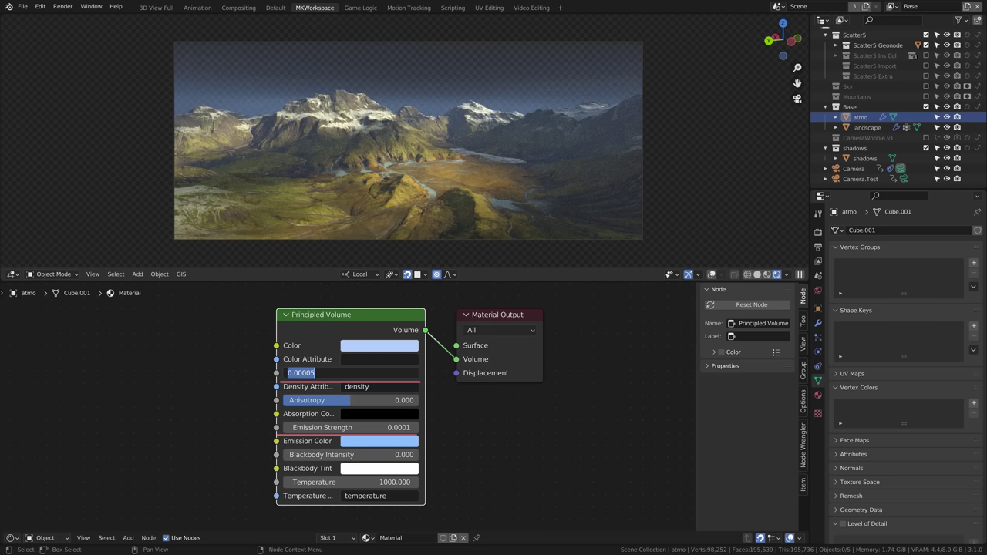
type("0")
key("Return")
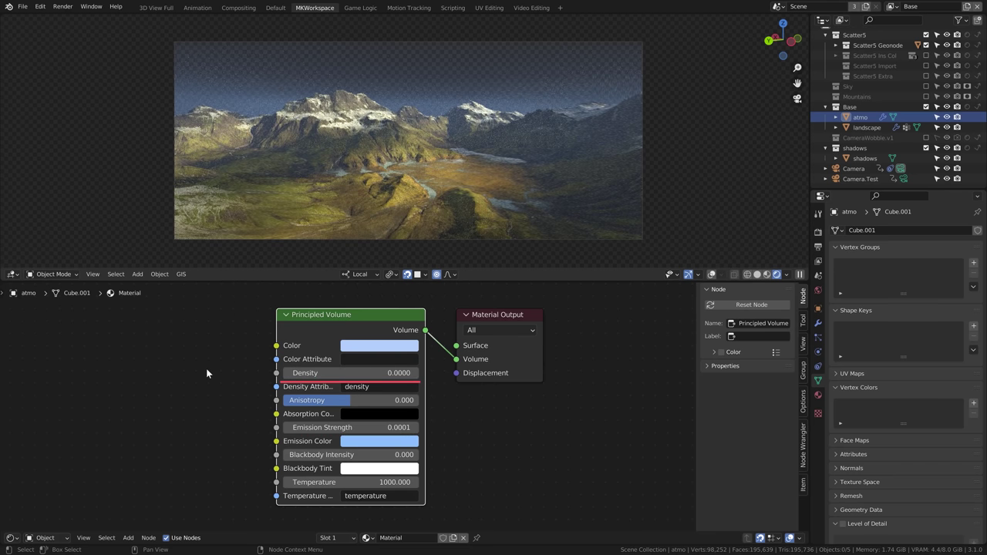
key("KP_0")
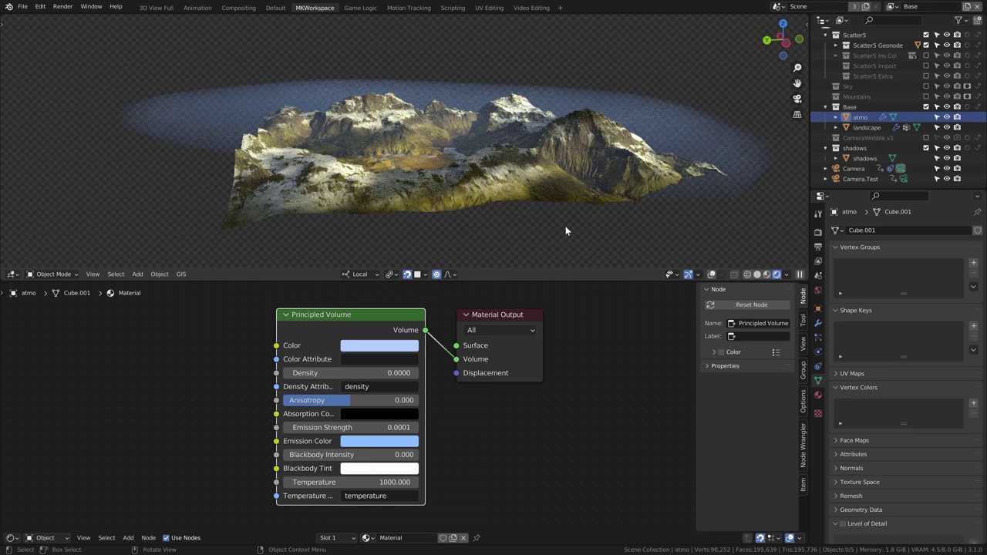
left_click(756, 275)
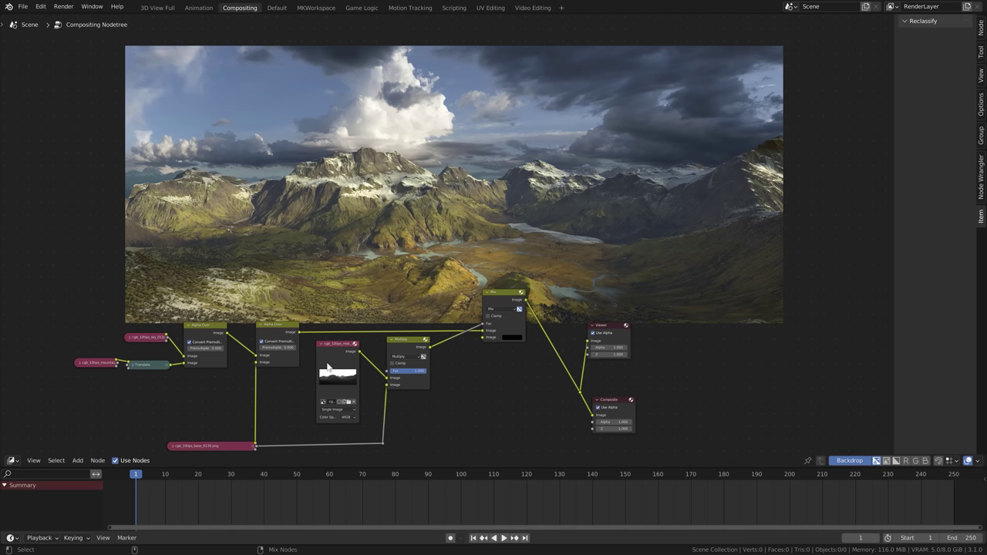
In the compositor, preview the Mix node and tint the haze a saturated light blue.
left_click(337, 349, "ctrl+shift")
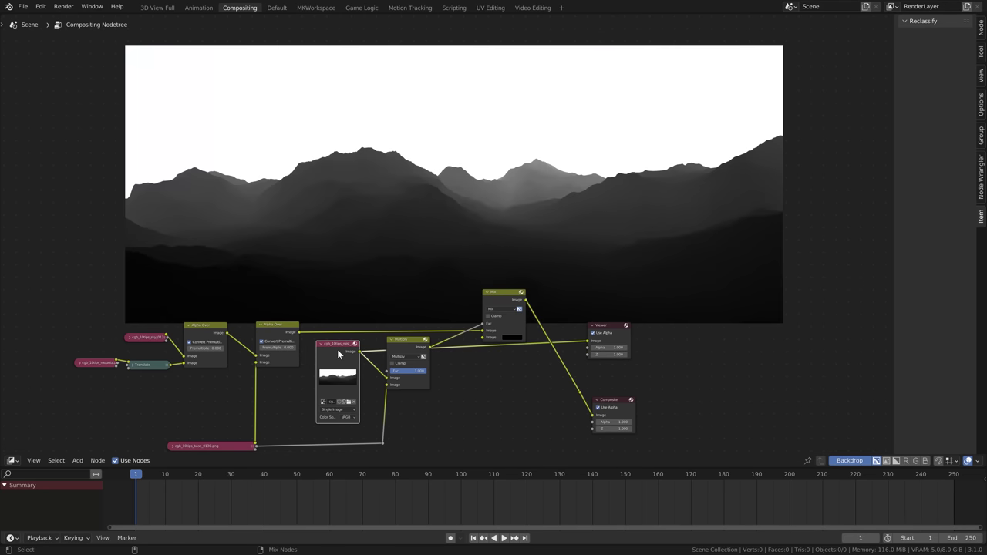
left_click(500, 297, "ctrl+shift")
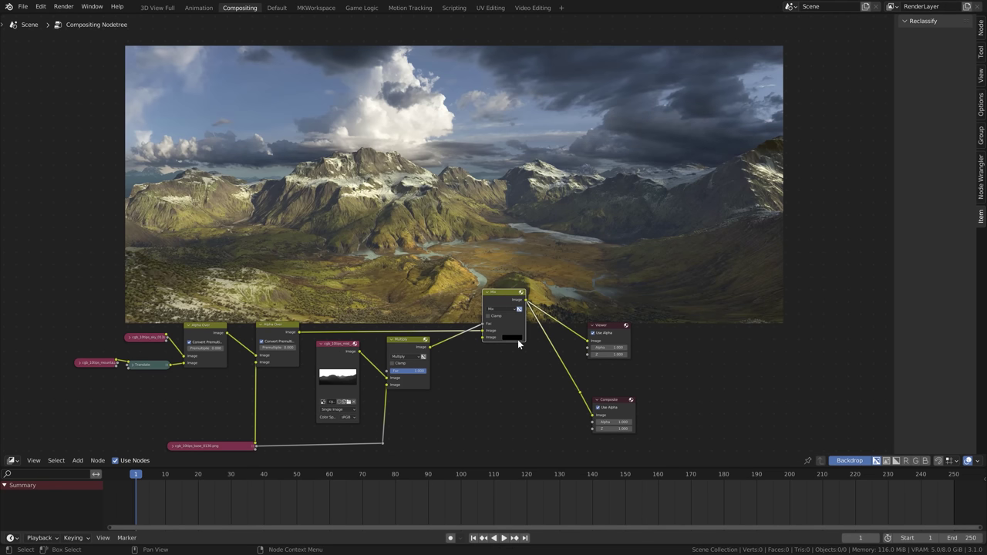
left_click(517, 339)
scroll(535, 268, "up", 11)
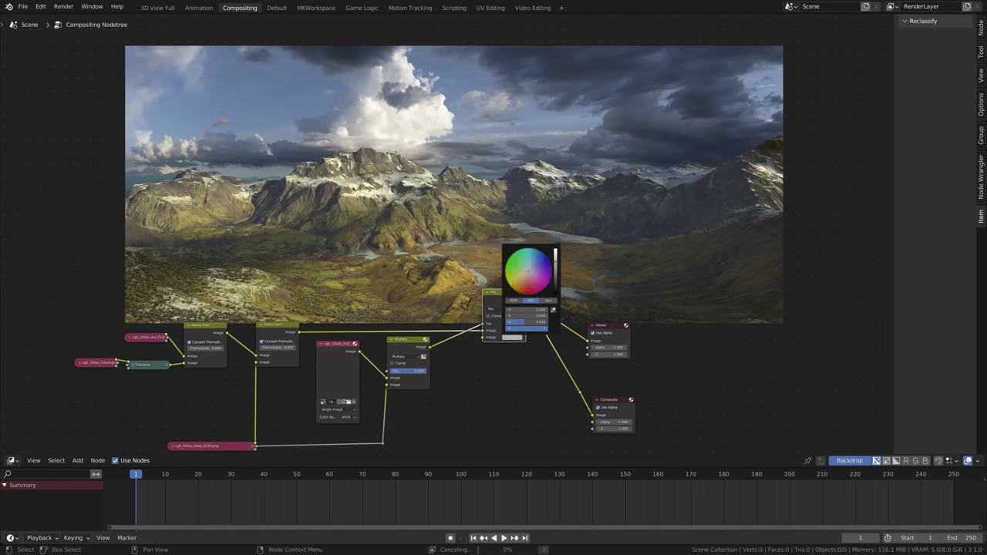
left_click(531, 264)
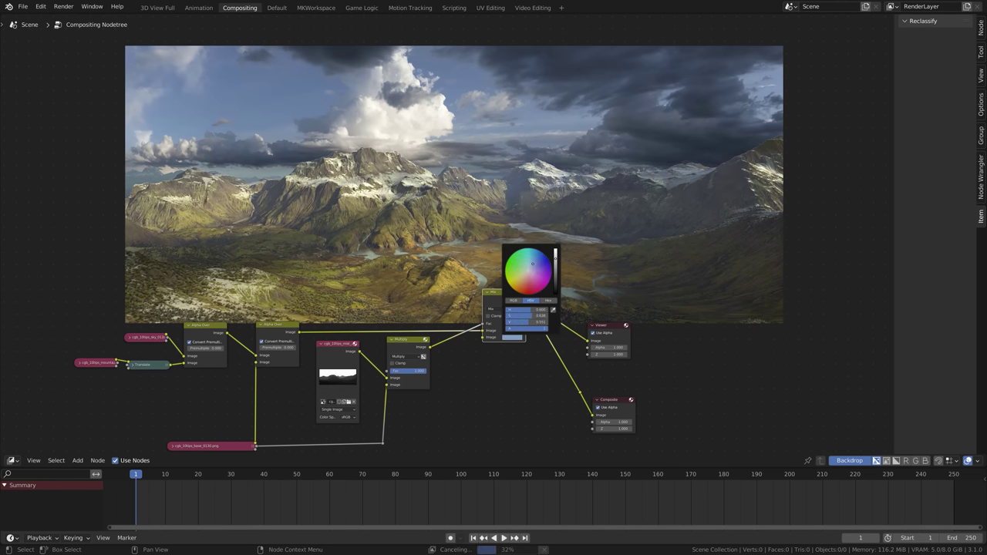
left_click(533, 268)
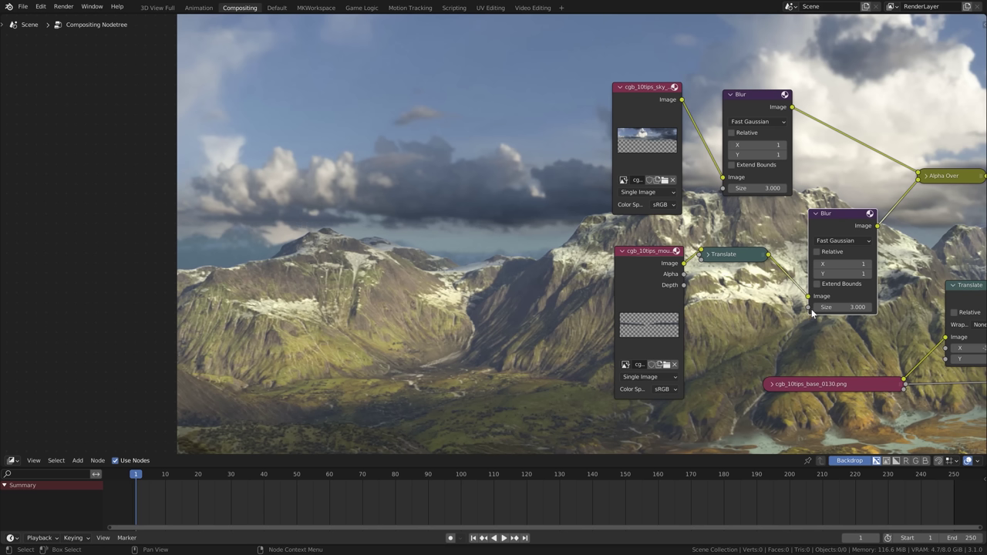
Set the mountain layer blur size to 1.3 and the sky layer blur size to 1.1.
left_click(819, 308)
type("1.3")
key("Return")
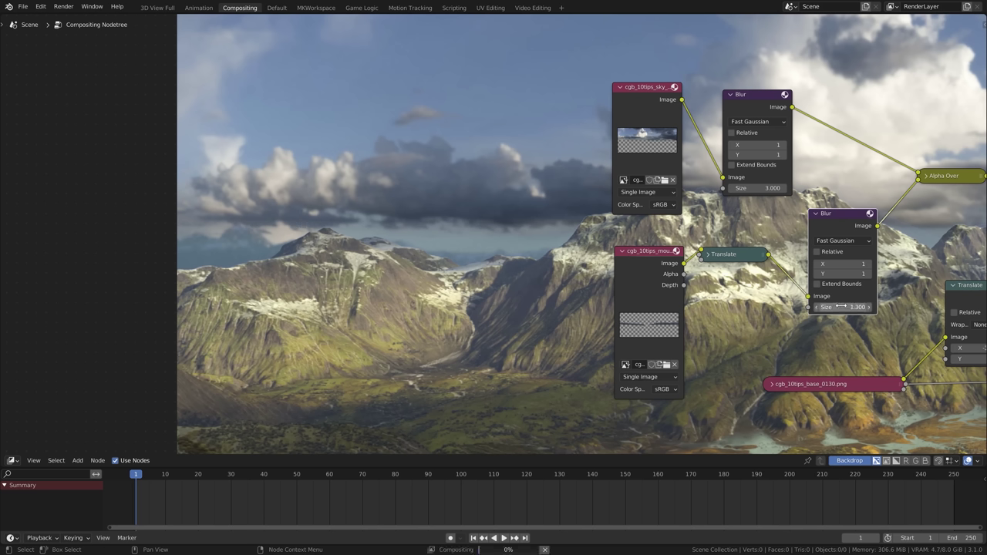
left_click(764, 188)
type("1.3")
key("Return")
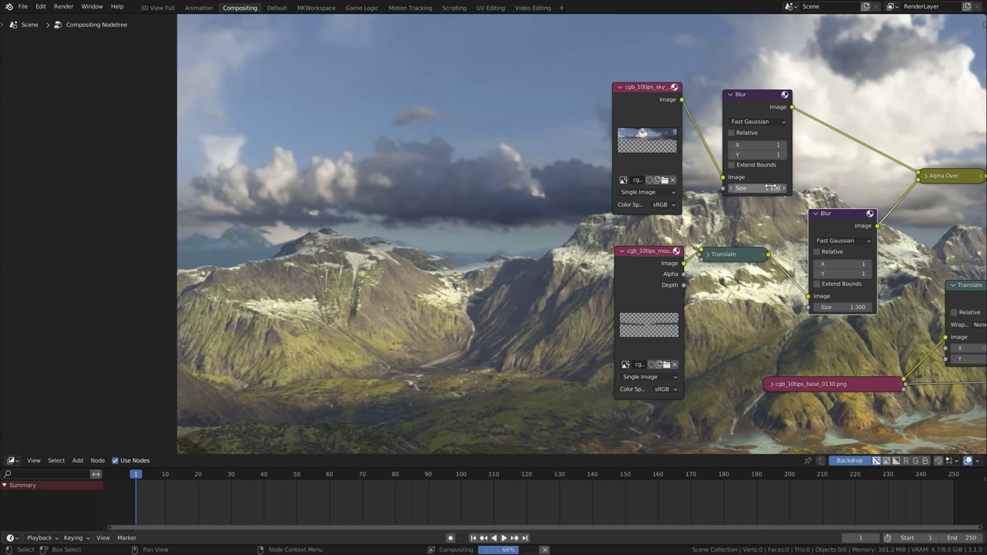
left_click_drag(772, 188, 760, 188)
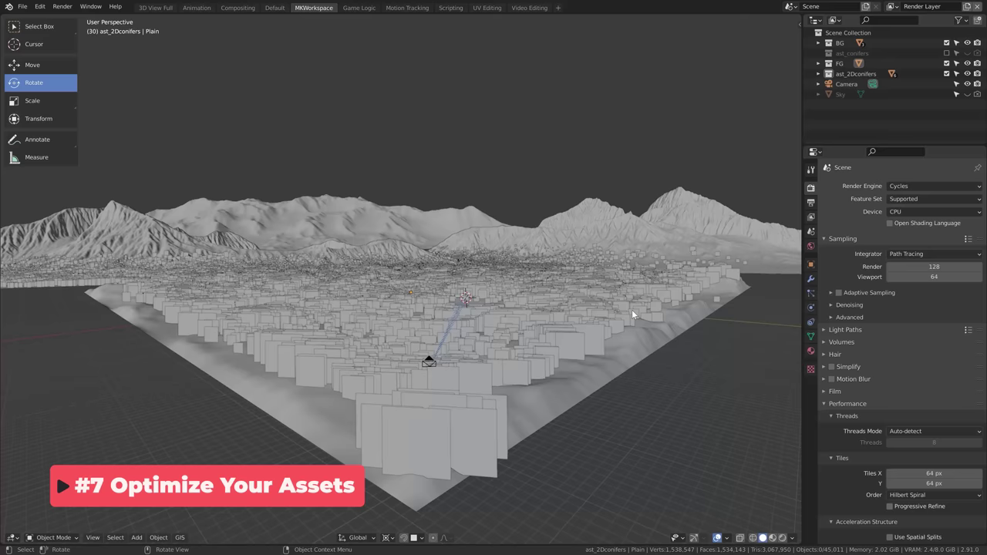
Render the tree asset on its own with Render Image.
mouse_move(627, 311)
middle_mouse_down()
mouse_move(587, 331)
mouse_move(548, 323)
middle_mouse_up()
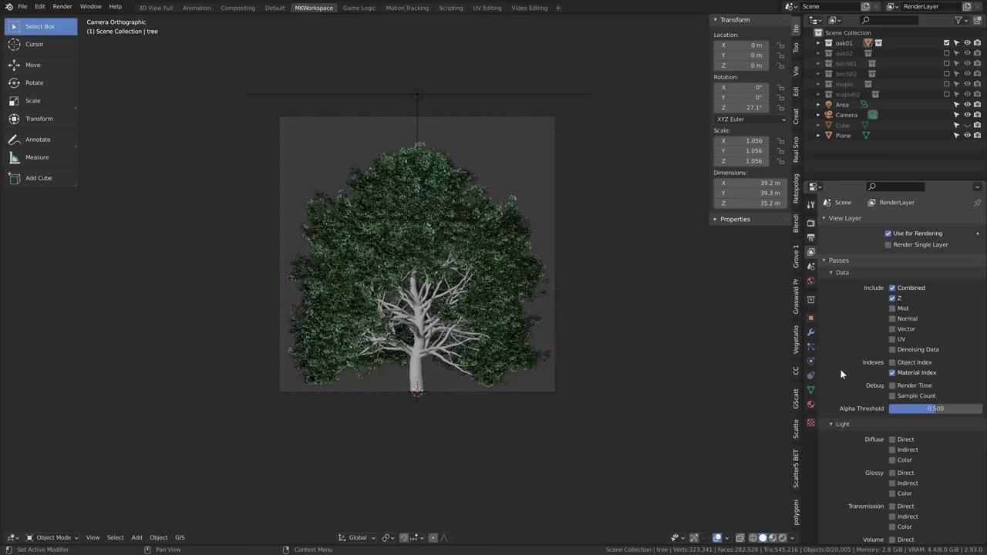
left_click(63, 7)
left_click(85, 25)
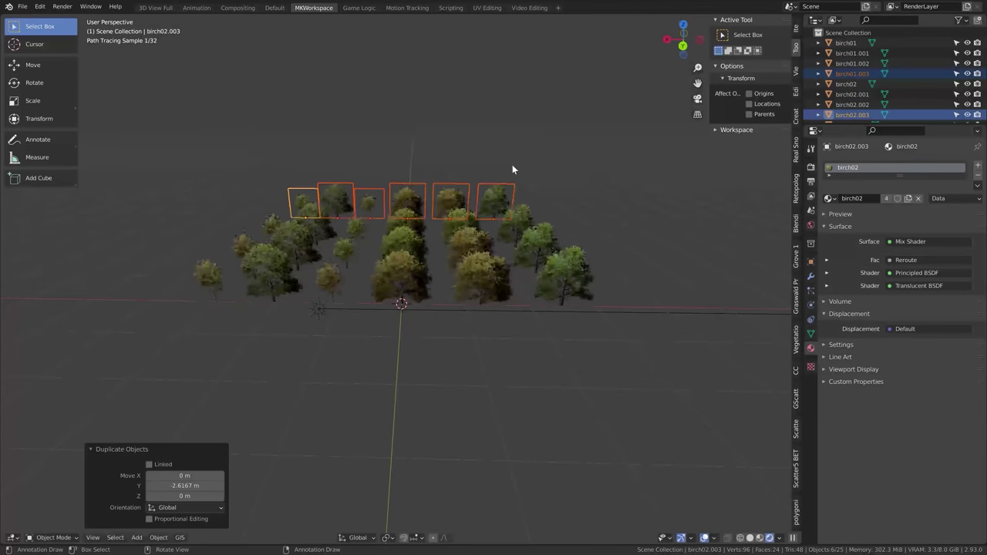
Duplicate the selected birch trees with Shift+D and place the copies.
left_click(512, 164)
key("shift+d")
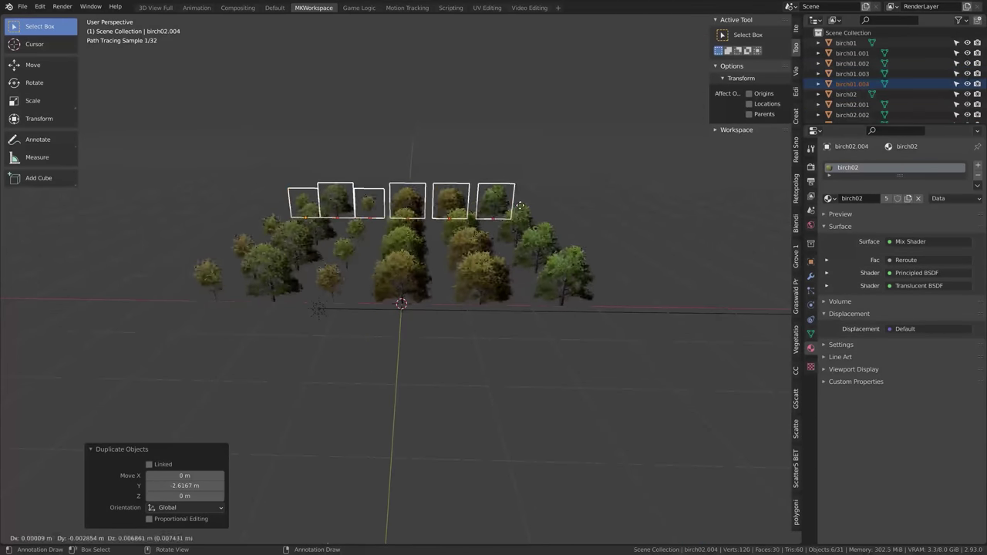
left_click(604, 248)
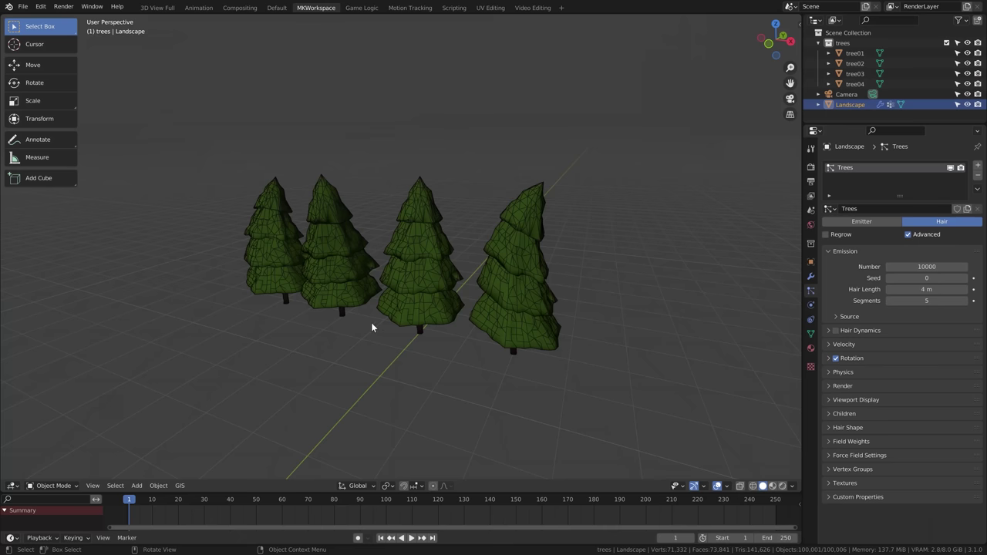
Orbit over the landscape to inspect the scattered pine tree particles.
mouse_move(371, 322)
middle_mouse_down()
mouse_move(461, 323)
mouse_move(364, 326)
middle_mouse_up()
scroll(665, 312, "down", 2)
left_click(664, 312)
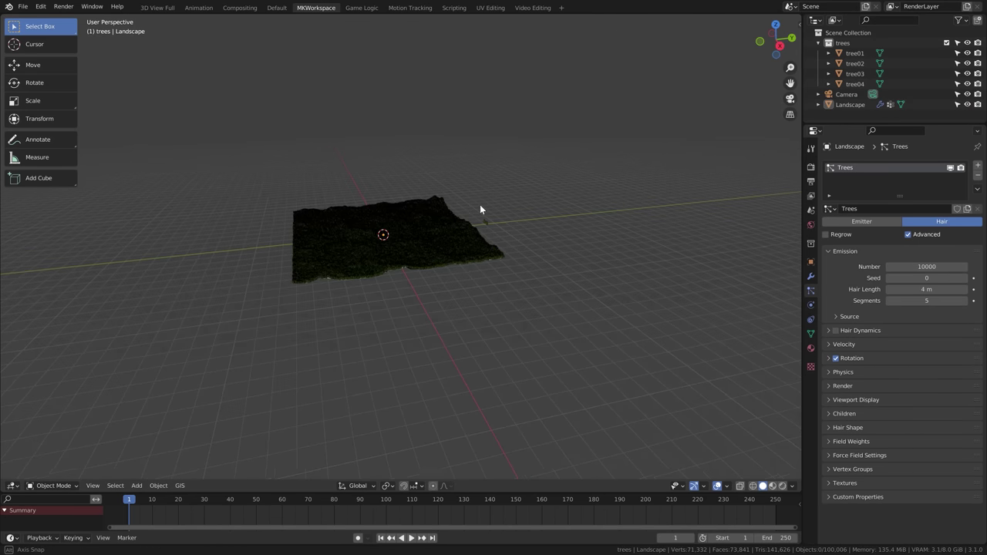
scroll(483, 210, "up", 3)
middle_click_drag(484, 217, 538, 218)
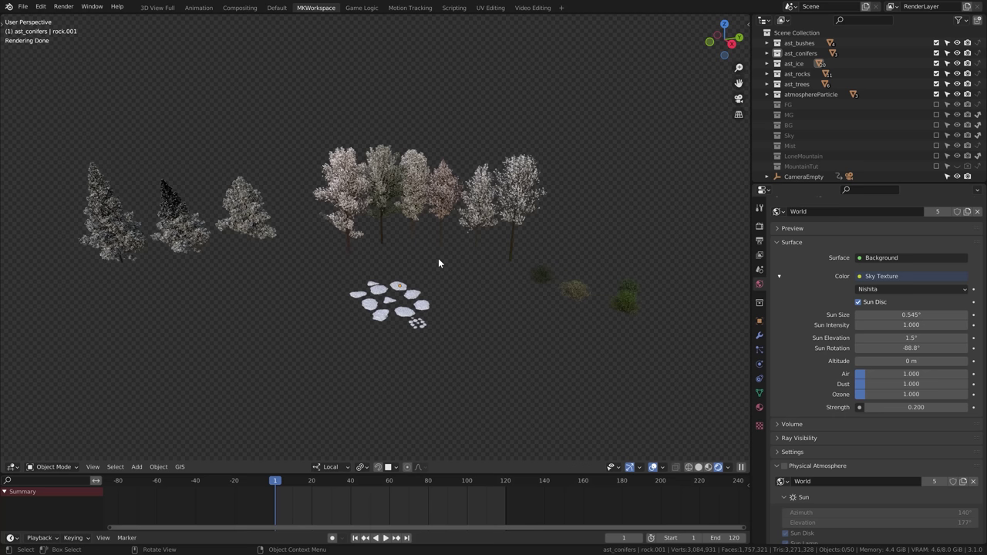
Add a Decimate modifier to tree05, set Ratio to 0.7, and apply it.
middle_click_drag(446, 259, 460, 244)
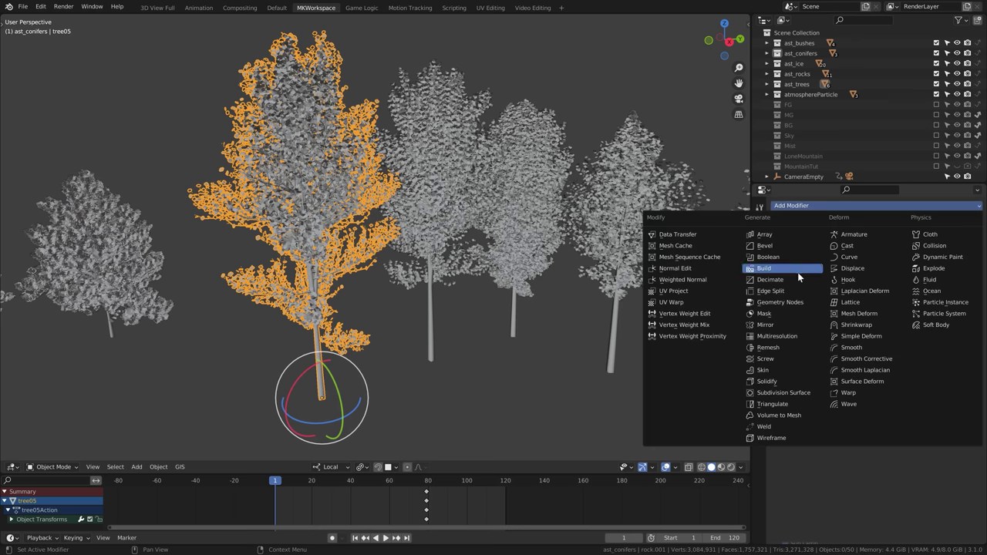
left_click(798, 272)
left_click(913, 267)
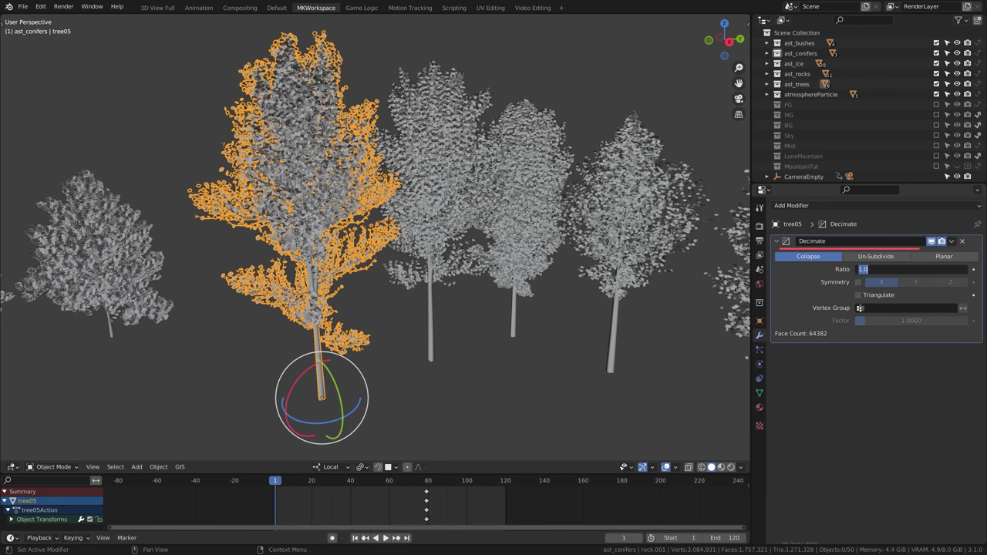
type("0.7")
key("Return")
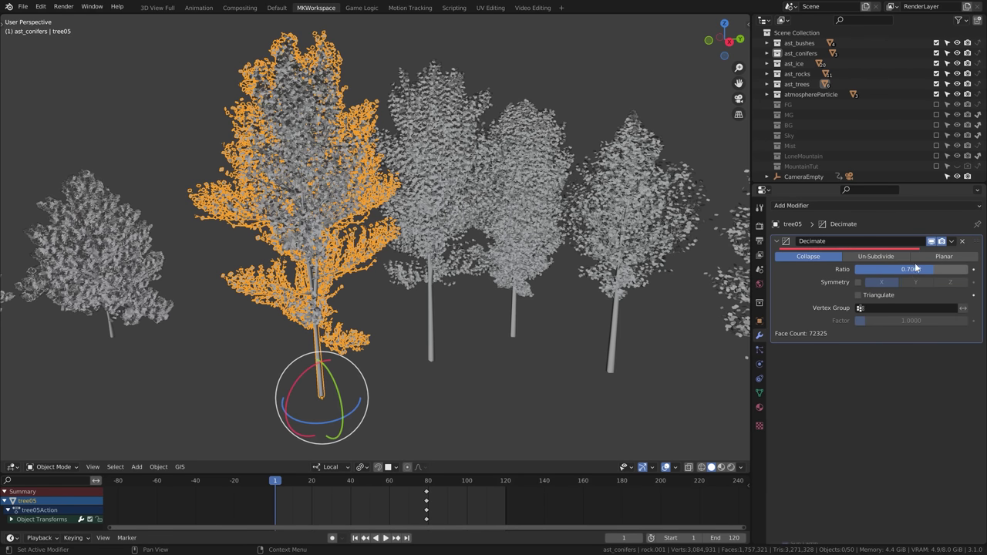
left_click(952, 240)
left_click(918, 252)
Run Un-Subdivide on rock.002 via F3 search with 4 iterations.
left_click(863, 206)
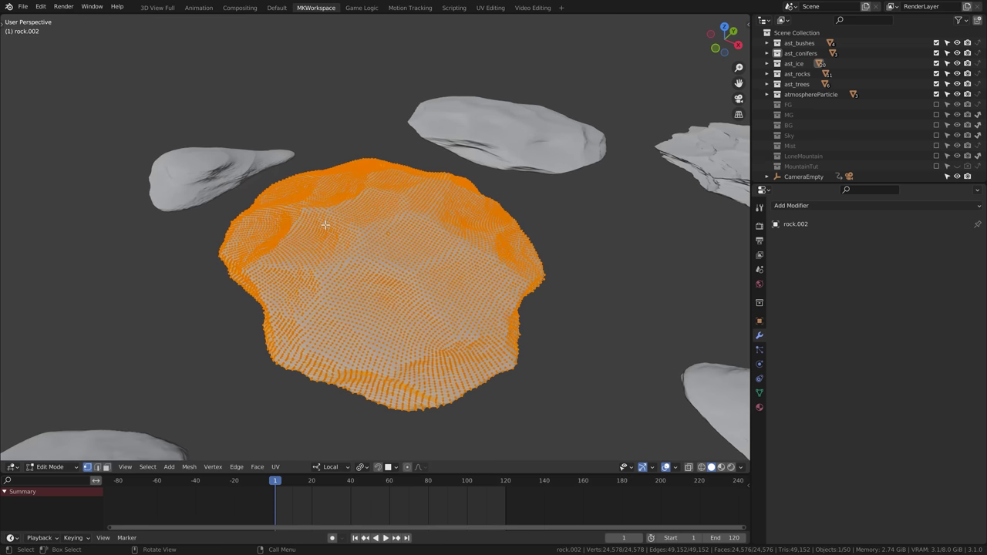
key("F3")
type("un-su")
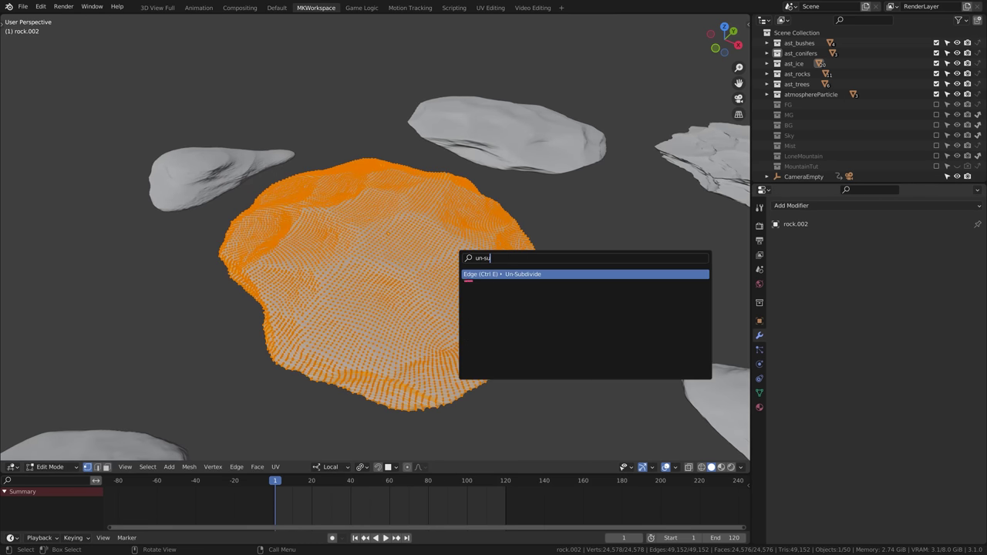
key("Return")
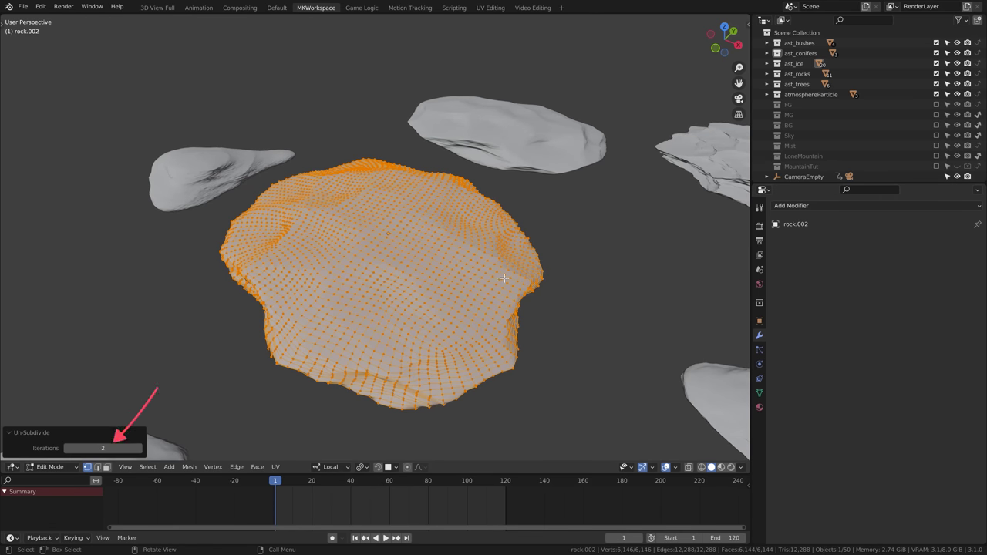
left_click(104, 448)
key("Return")
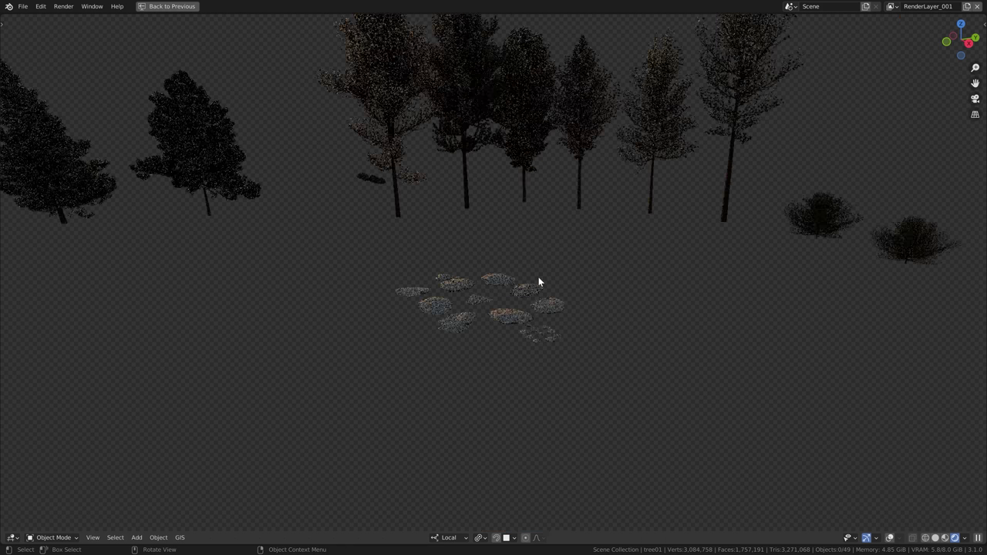
middle_click_drag(539, 277, 564, 330)
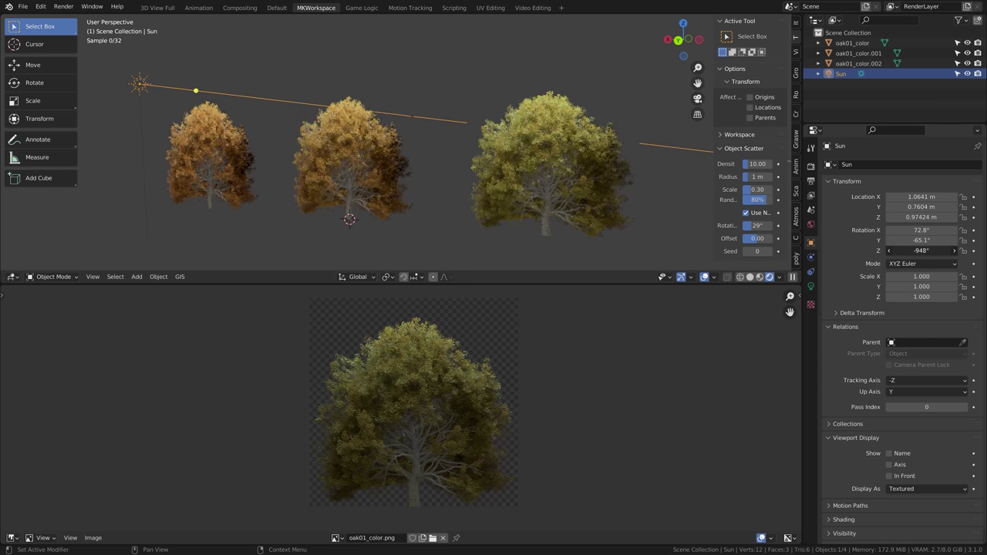
Rotate the sun to relight the oaks, then resize oak01_color.png to 256×256.
left_click_drag(922, 251, 946, 233)
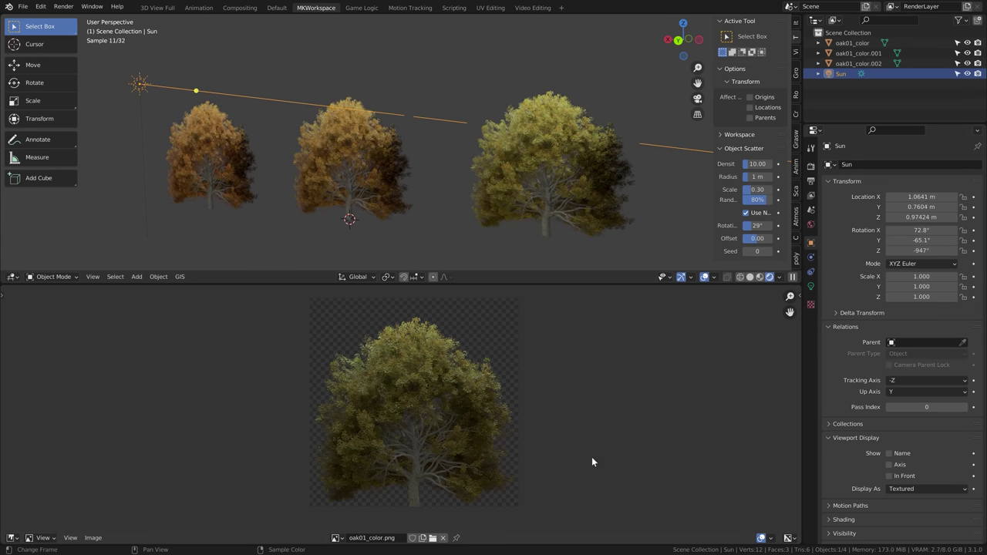
key("n")
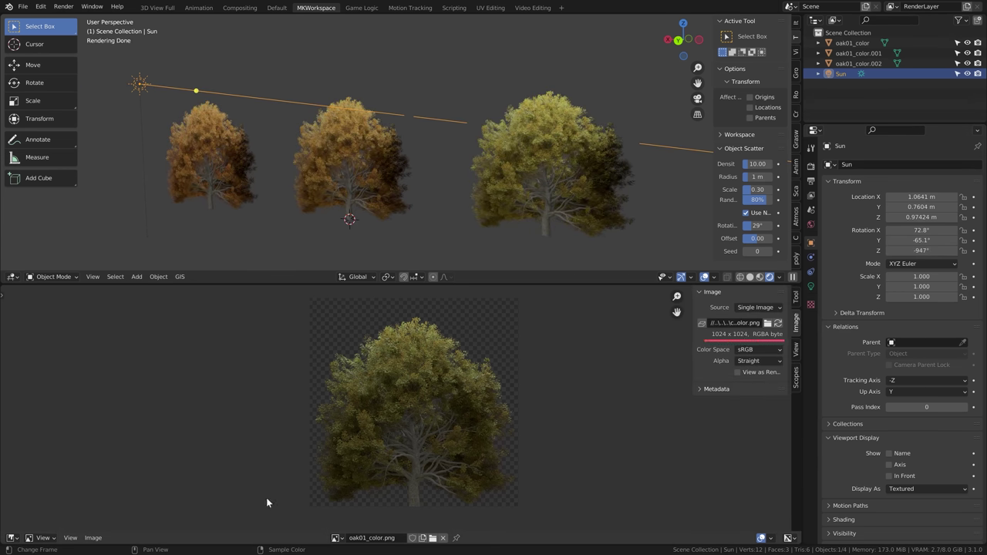
left_click(92, 538)
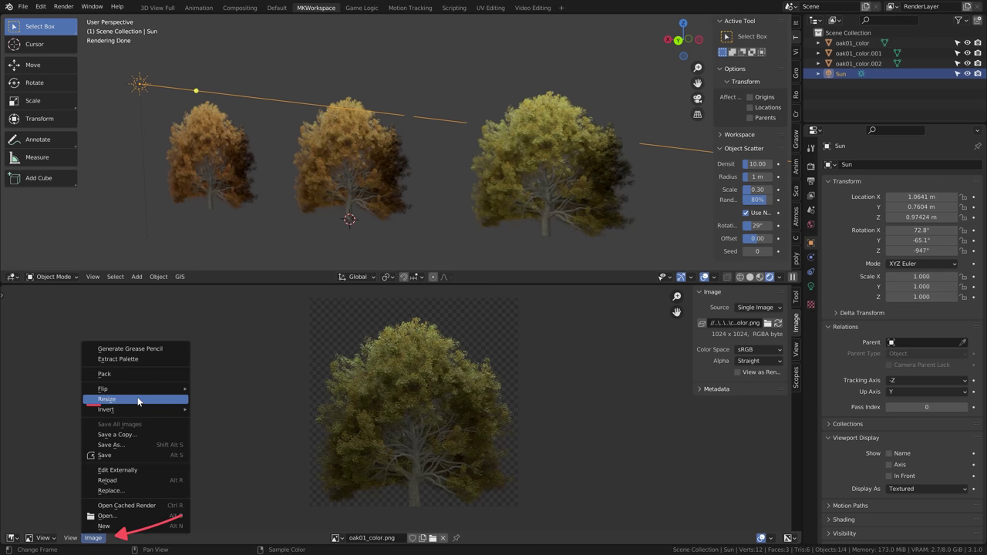
left_click(138, 400)
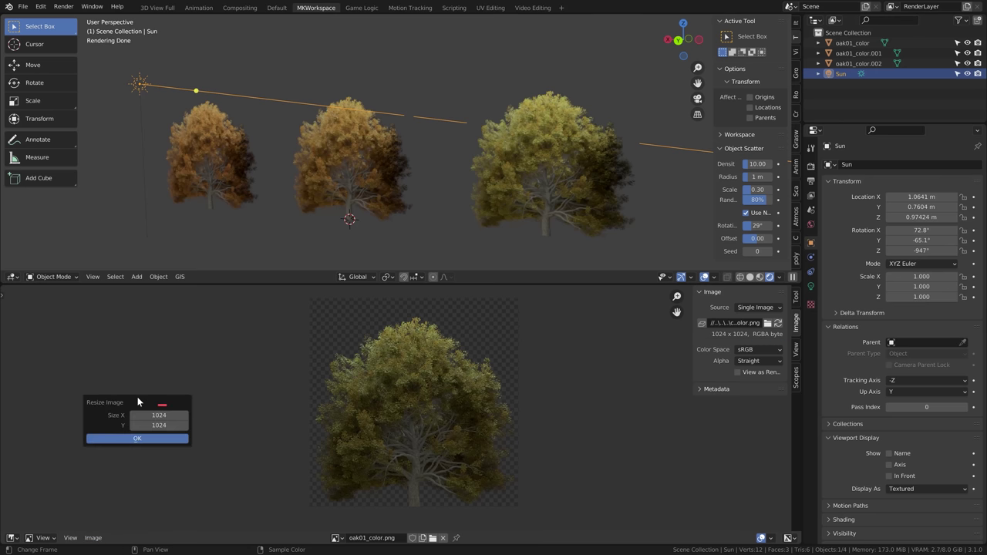
left_click(154, 415)
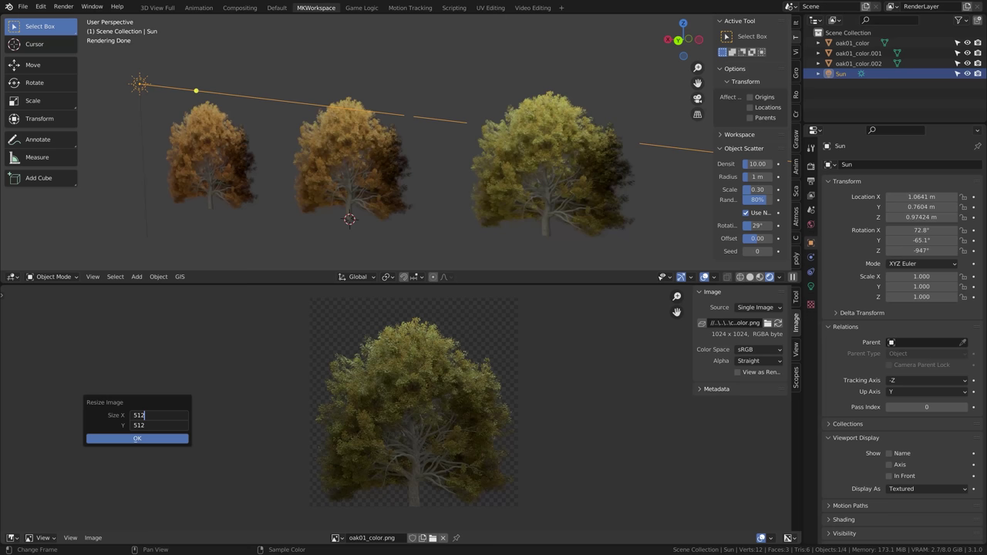
type("256")
key("Return")
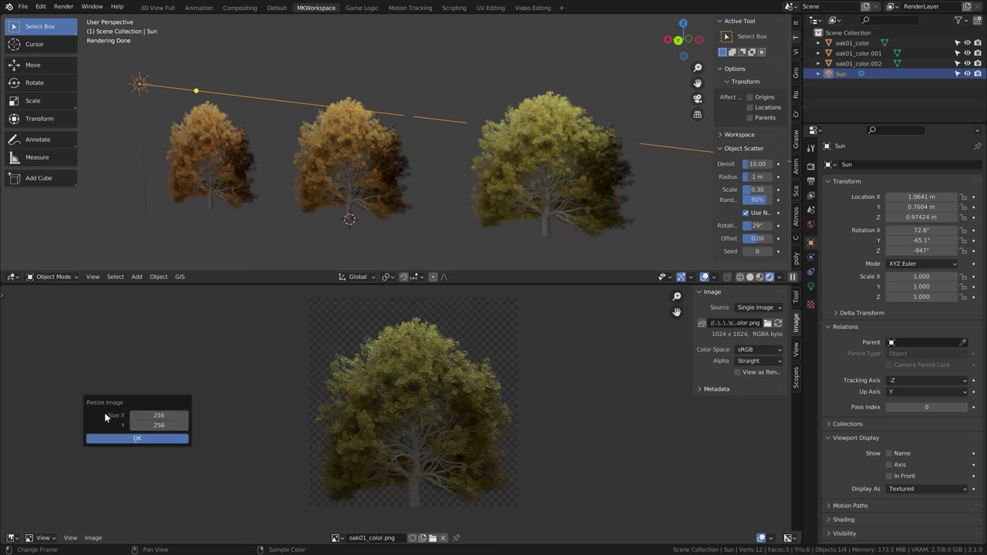
key("Return")
Set the landscape's tree particle emission number to 200000.
scroll(376, 426, "up", 6)
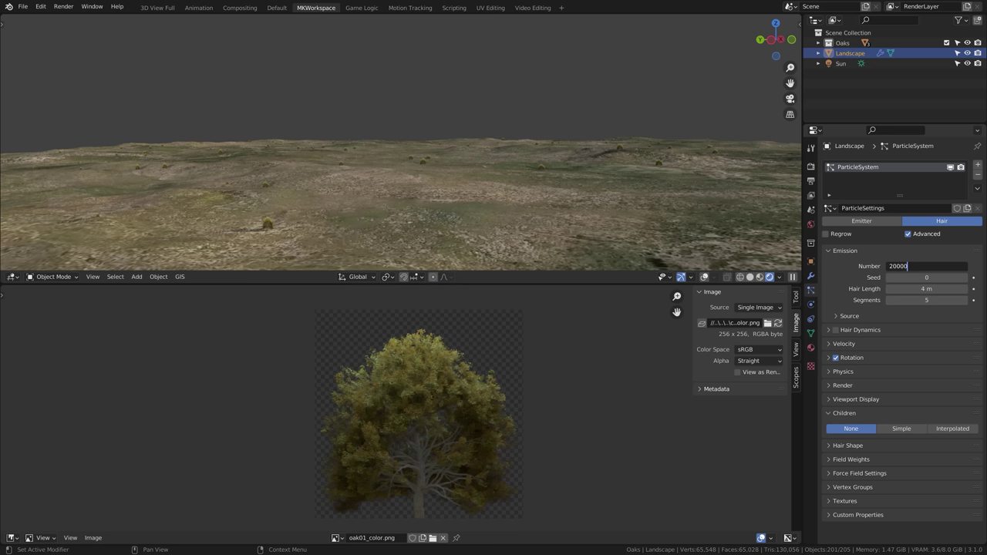
key("Return")
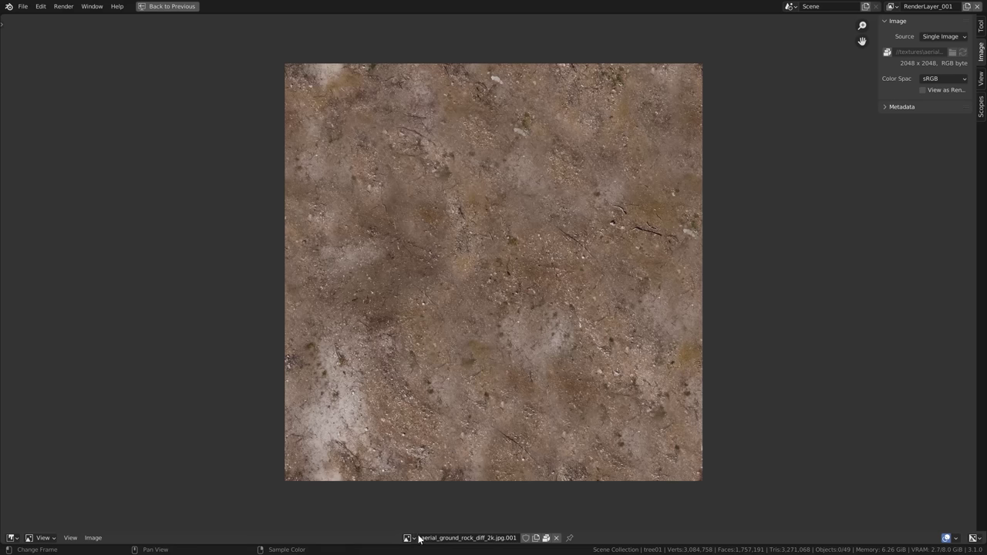
left_click(407, 538)
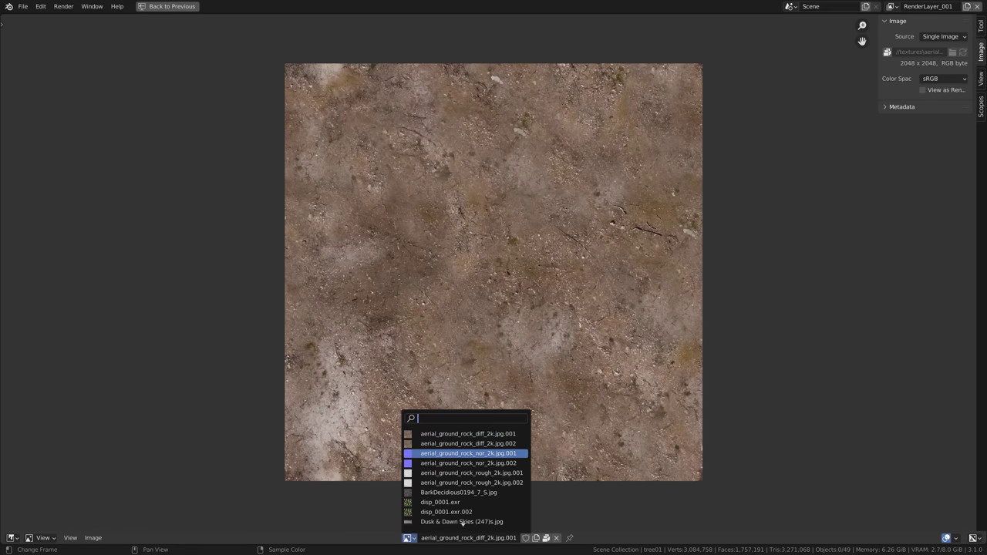
Browse the ground normal, roughness, bark, disp_0001.exr and sky textures, ending on fields_green01.png.
left_click(432, 454)
left_click(408, 538)
left_click(435, 473)
left_click(405, 538)
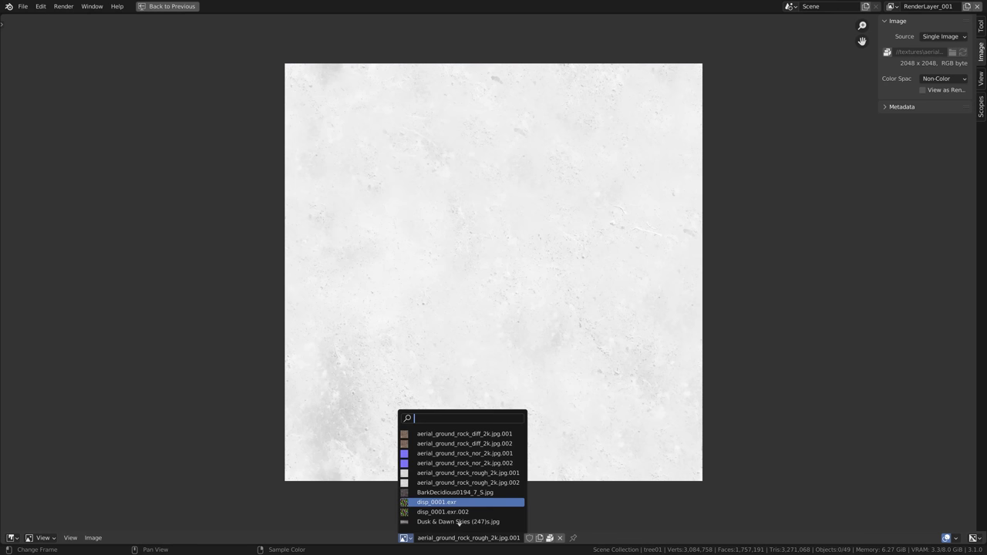
left_click(440, 492)
left_click(418, 538)
left_click(444, 502)
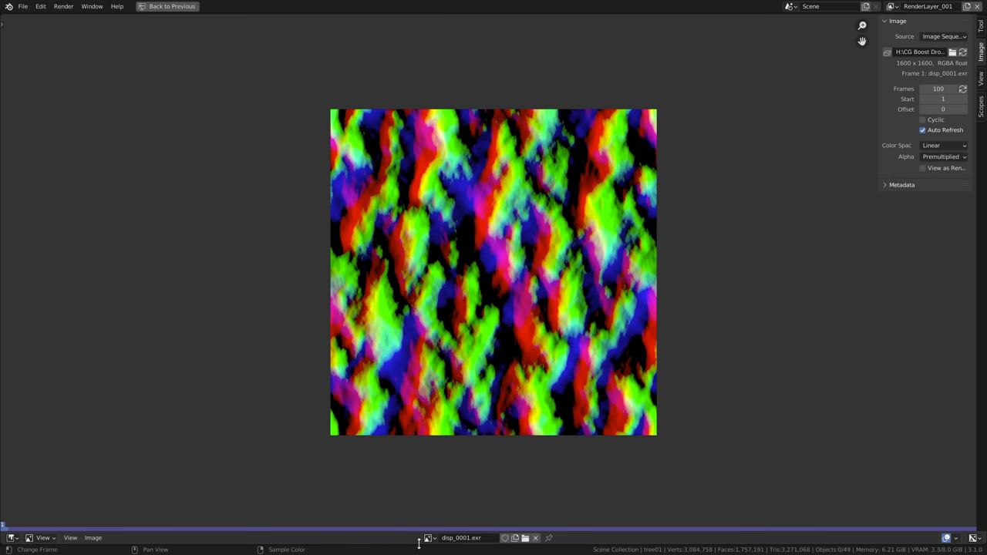
left_click(428, 538)
left_click(480, 522)
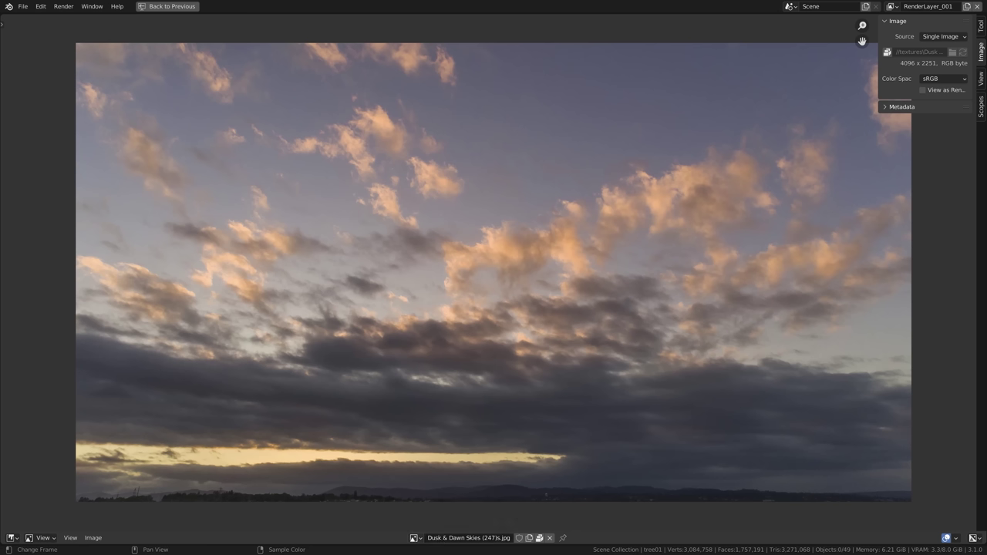
left_click(414, 537)
left_click(448, 525)
left_click(427, 538)
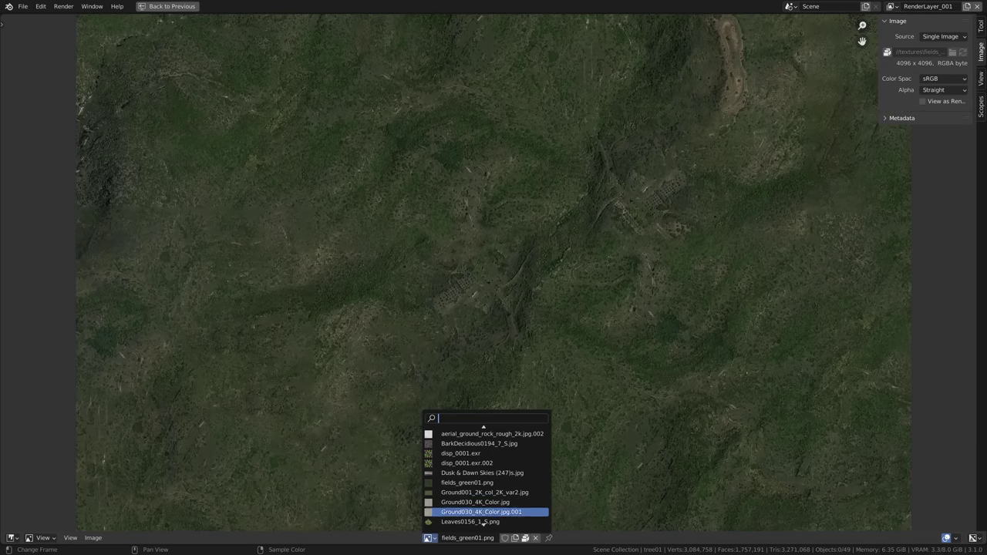
scroll(484, 524, "down", 3)
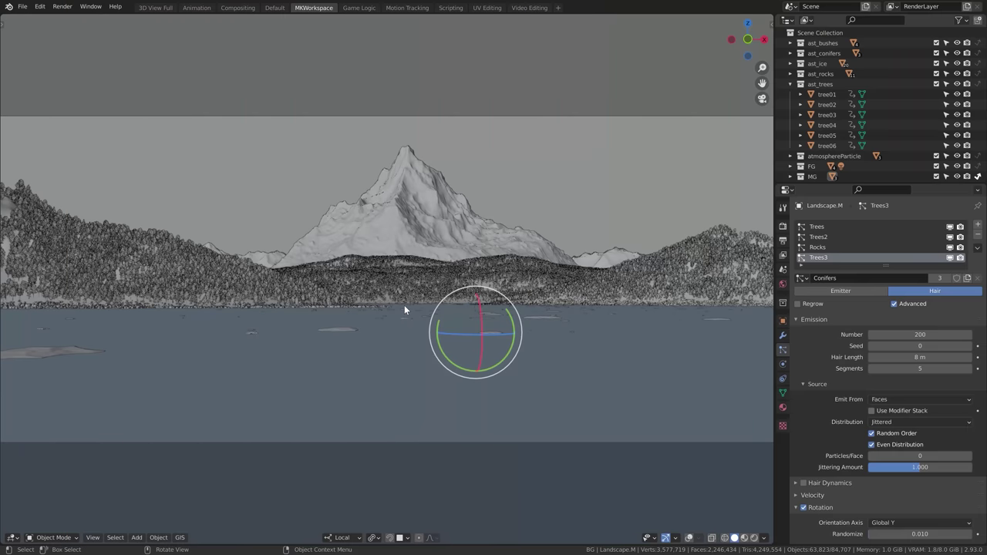
Tick the view-layer include boxes for BG, SkyDome, Sky Light, aurora, Shadows and BG.001.
middle_click_drag(405, 304, 406, 309)
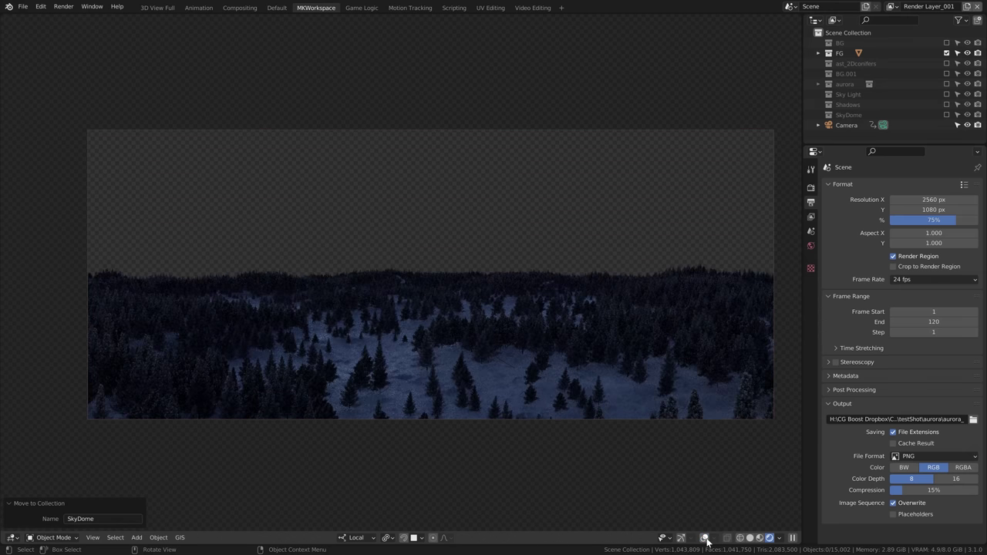
left_click(947, 44)
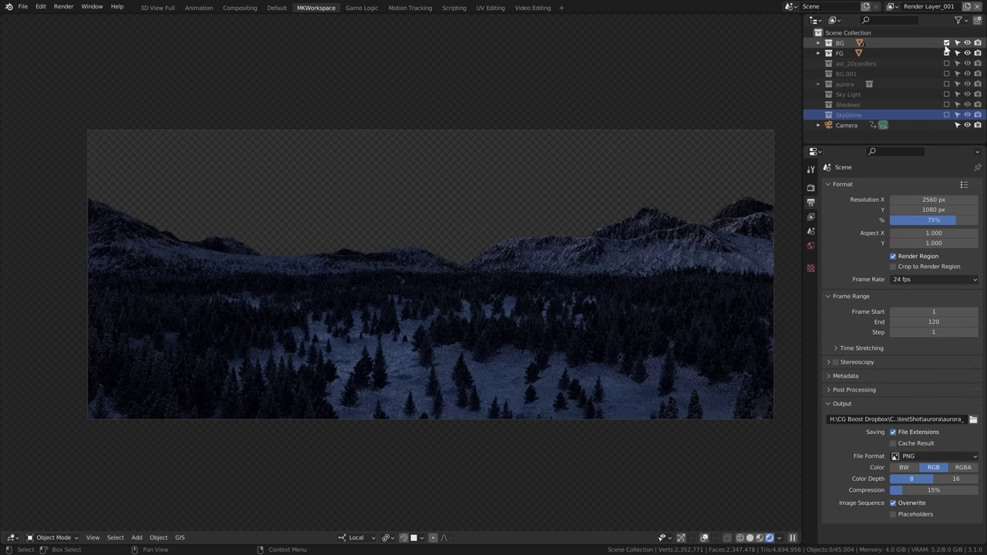
left_click(946, 115)
left_click(948, 94)
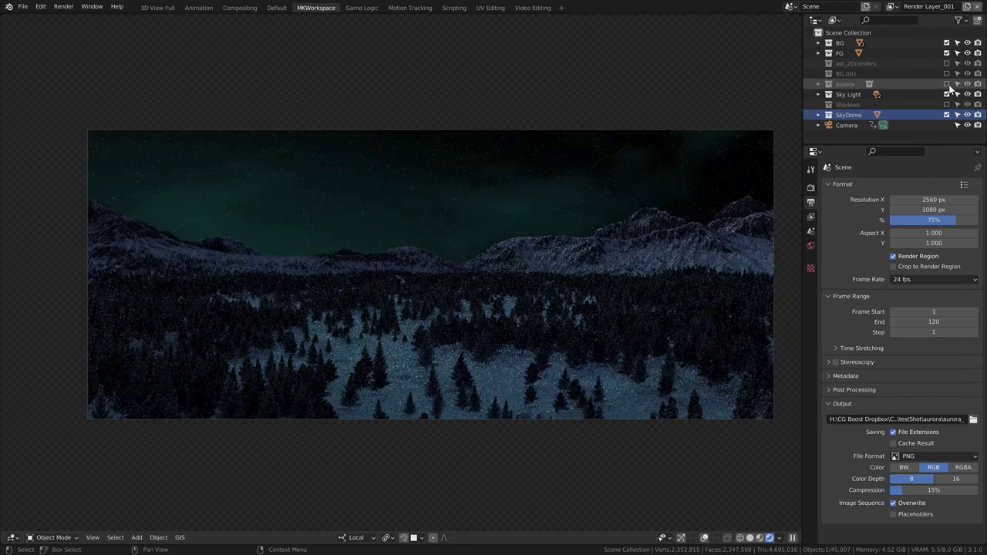
left_click(947, 84)
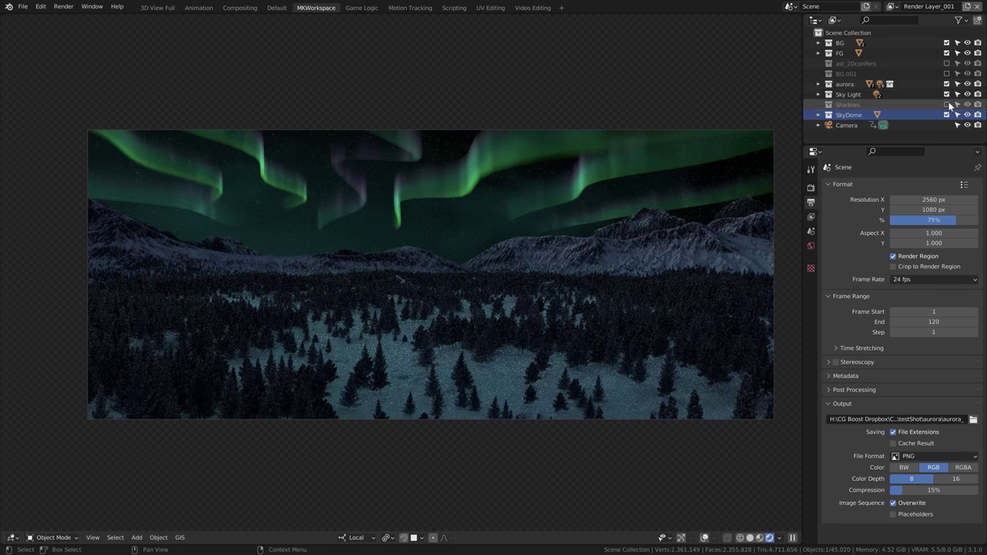
left_click_drag(947, 105, 947, 75)
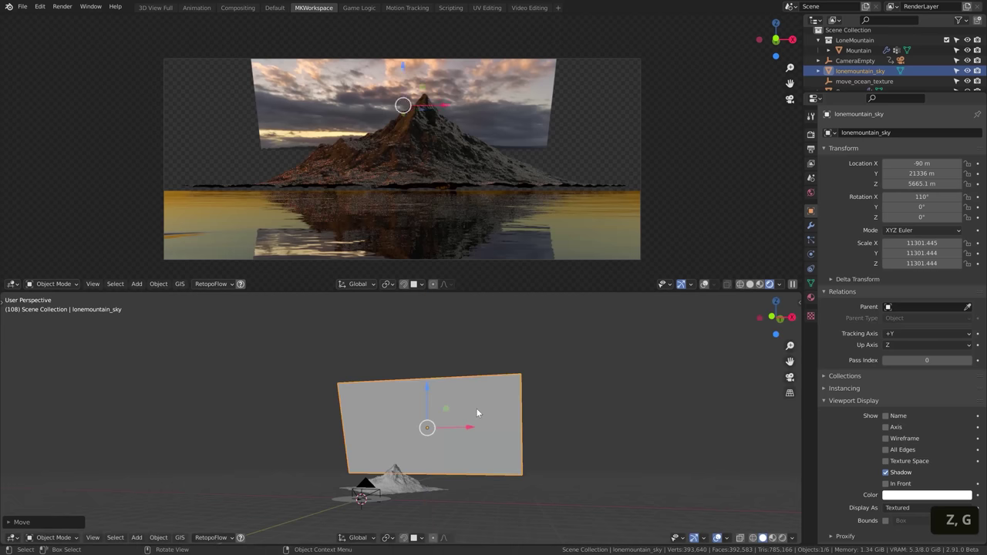
In camera view, scale up the lonemountain_sky plane to fill the frame, then orbit to check it.
key("KP_0")
key("s")
left_click(635, 418)
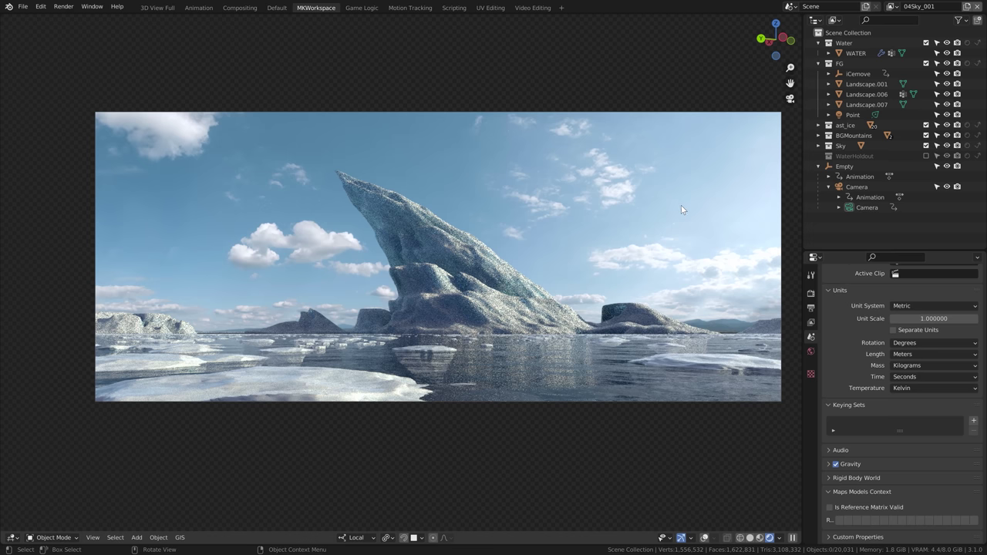
middle_click_drag(682, 205, 693, 226)
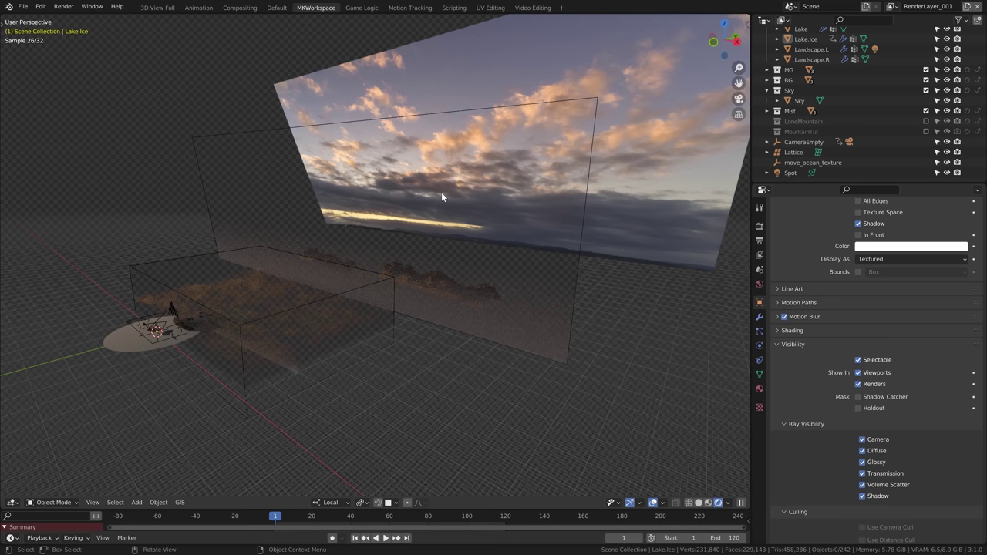
middle_click_drag(441, 198, 383, 197)
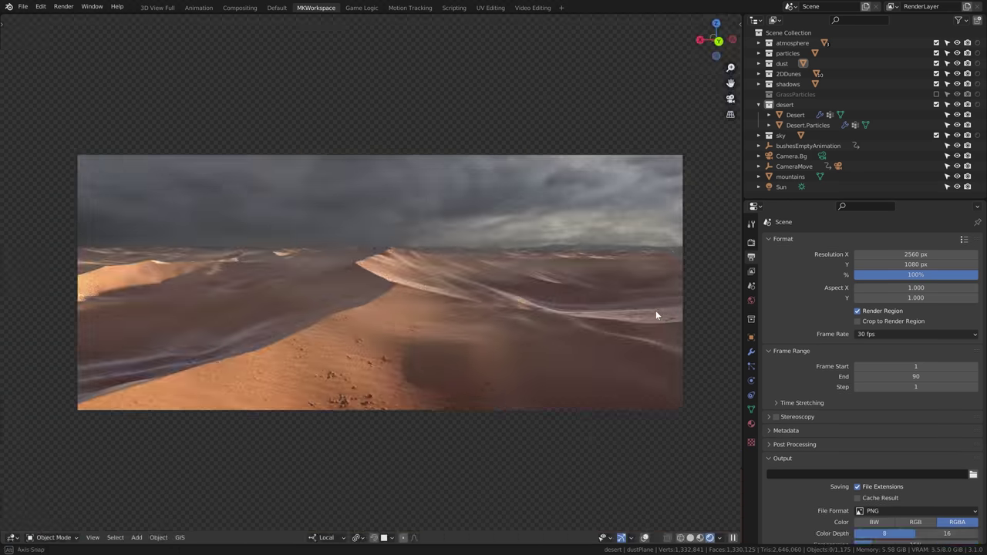
View the desert dust planes in Solid shading, frame the large one, then return to Rendered.
middle_click_drag(656, 310, 630, 318)
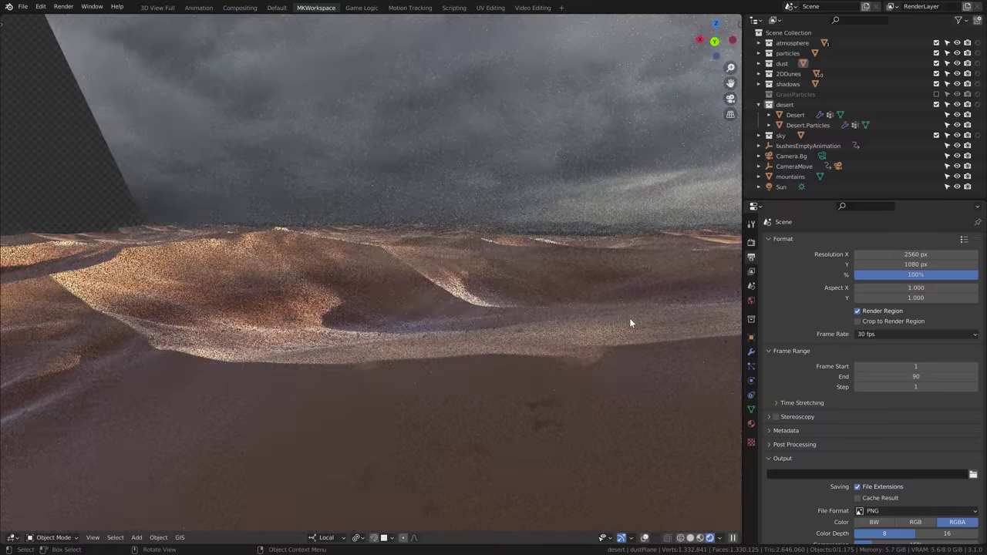
key("space")
left_click(690, 538)
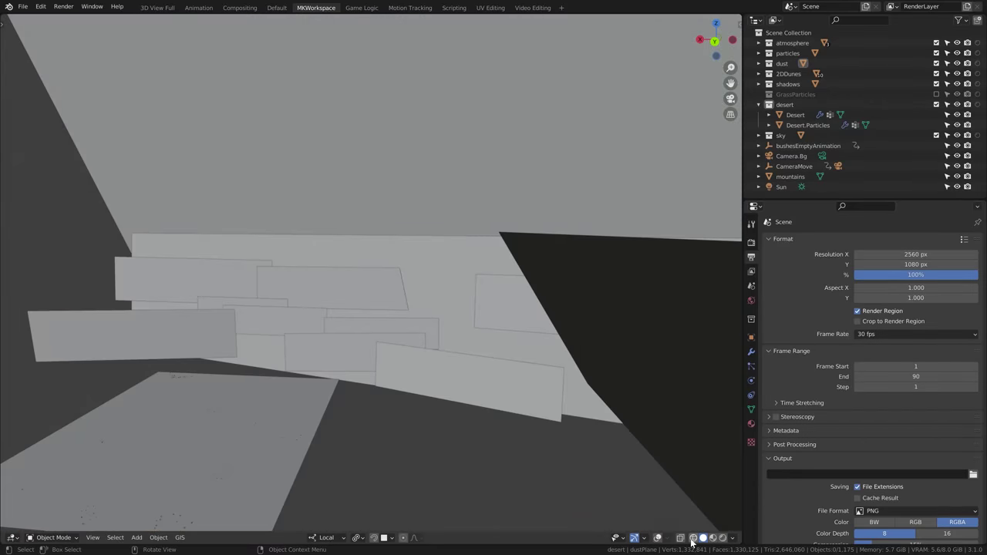
mouse_move(447, 416)
middle_mouse_down()
mouse_move(415, 364)
mouse_move(522, 265)
mouse_move(401, 273)
middle_mouse_up()
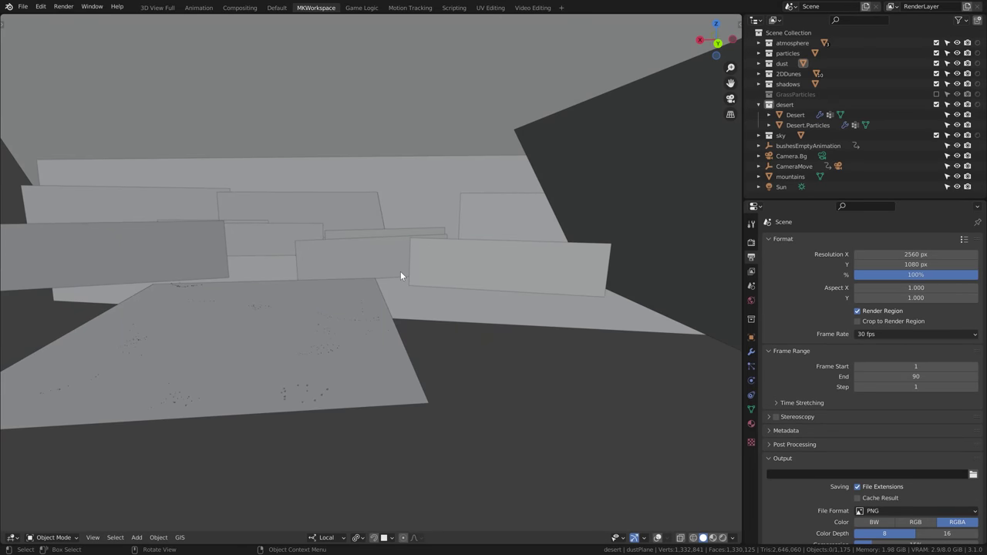
left_click(314, 334)
key("KP_Decimal")
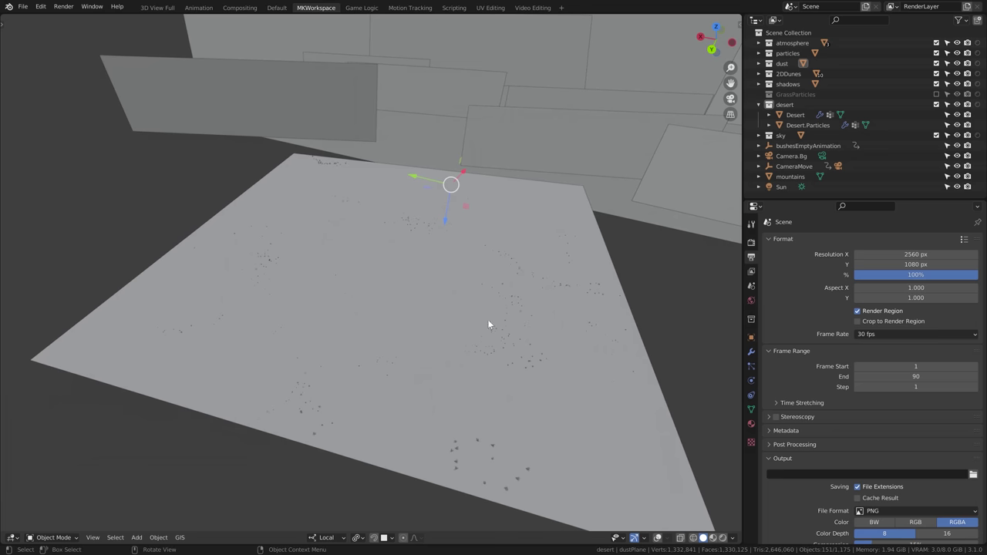
left_click(724, 538)
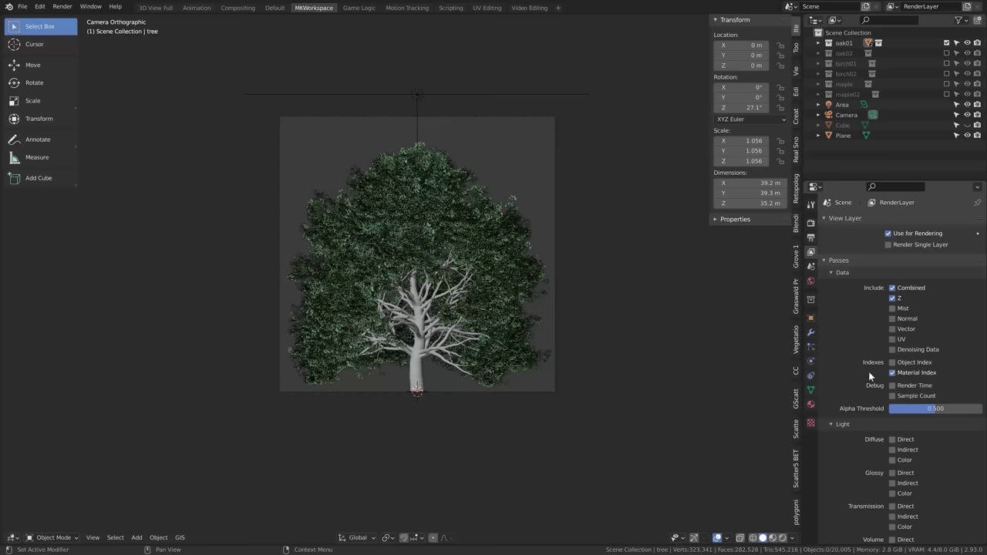
Render the oak tree scene, pan its color nodes, then orbit the aurora forest in Solid shading.
left_click(63, 7)
left_click(81, 19)
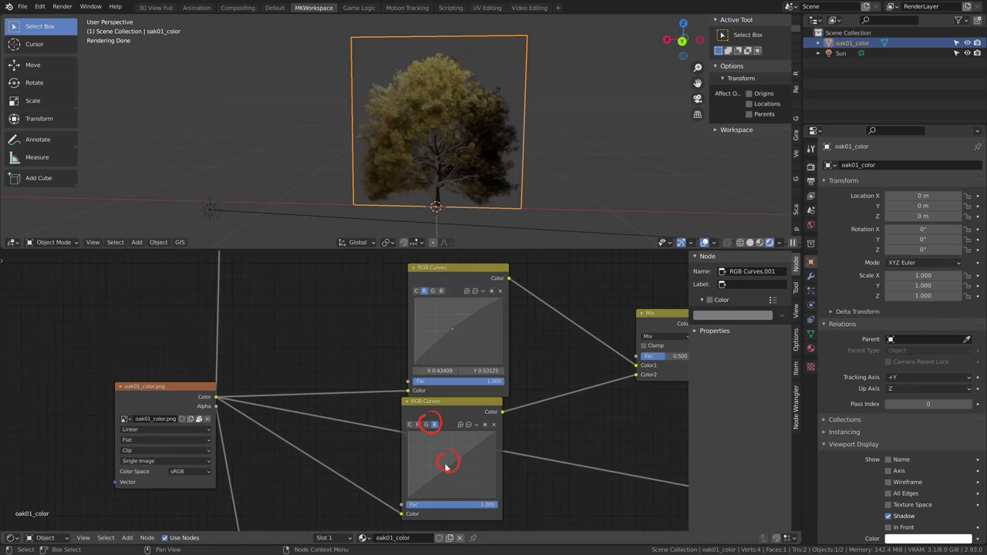
middle_click_drag(452, 456, 340, 498)
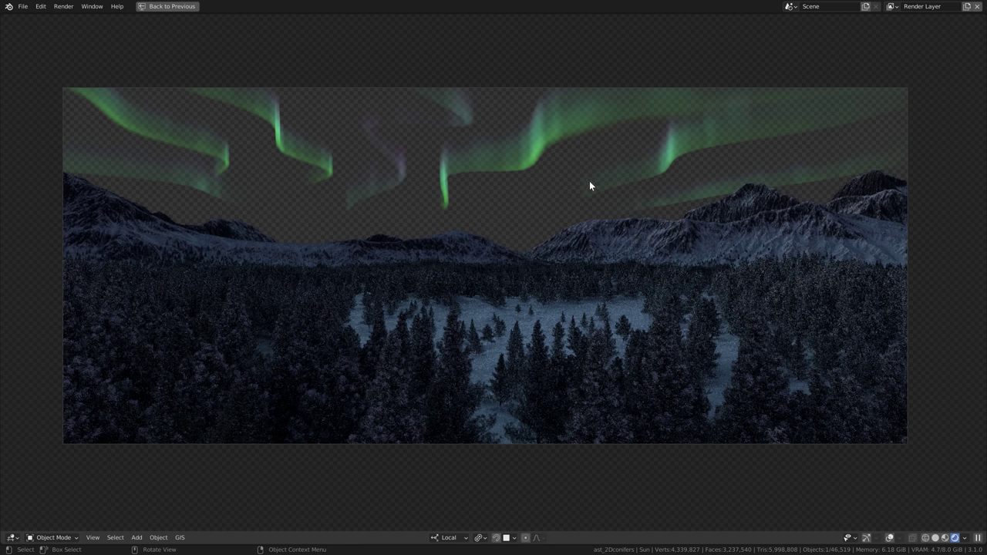
left_click(936, 540)
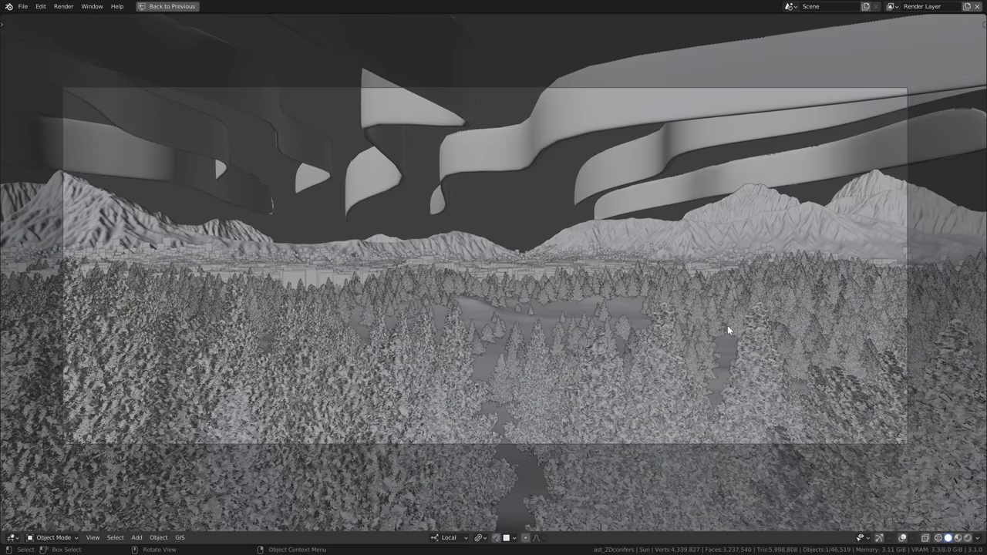
middle_click_drag(727, 326, 666, 351)
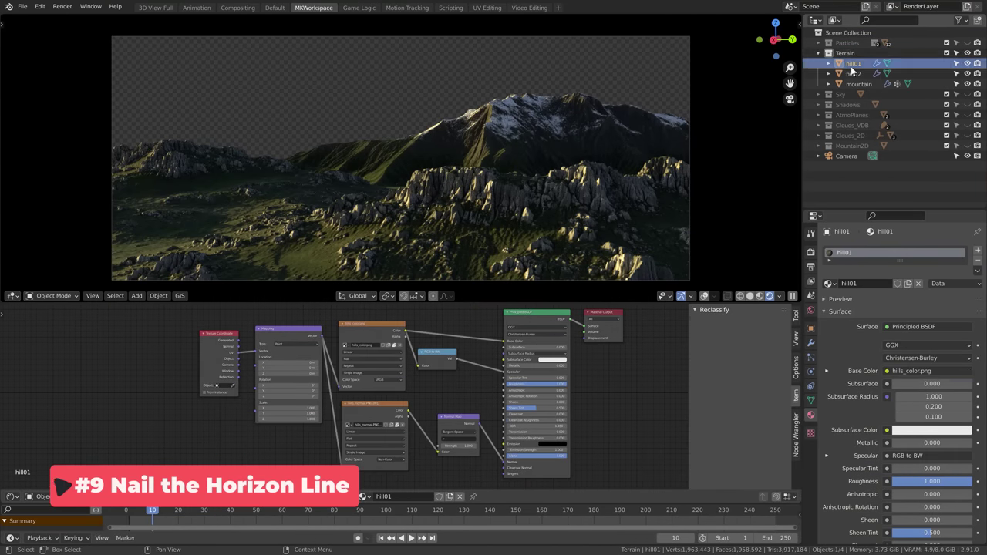
Select the kaiserbold_sky object in the Sky collection and move it along X.
left_click(839, 97)
left_click(860, 104)
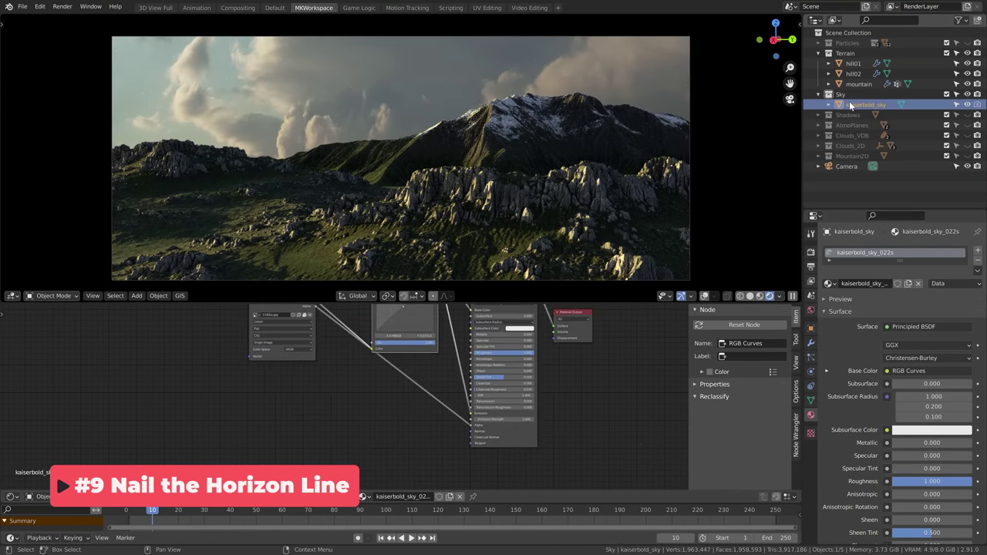
scroll(409, 394, "up", 3)
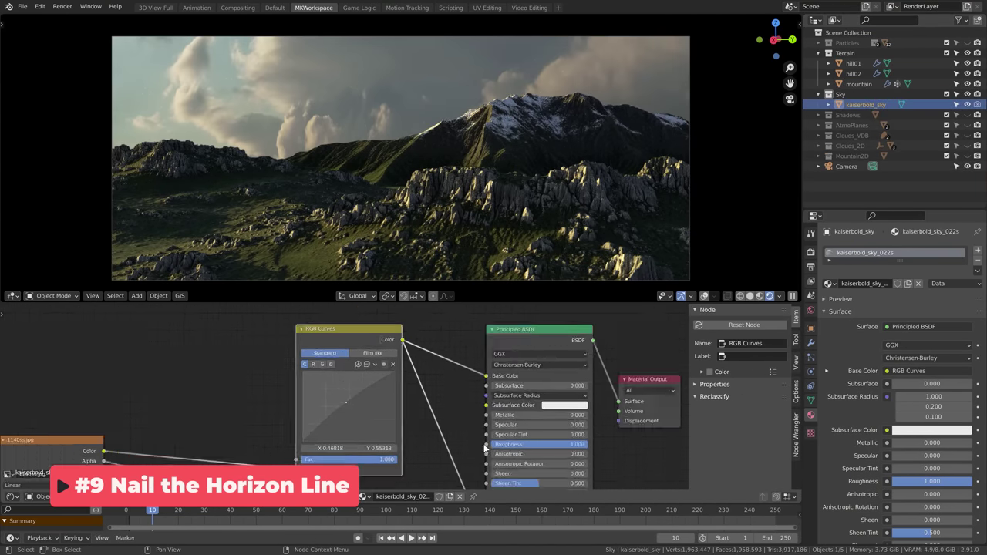
left_click(305, 356)
scroll(351, 404, "down", 4)
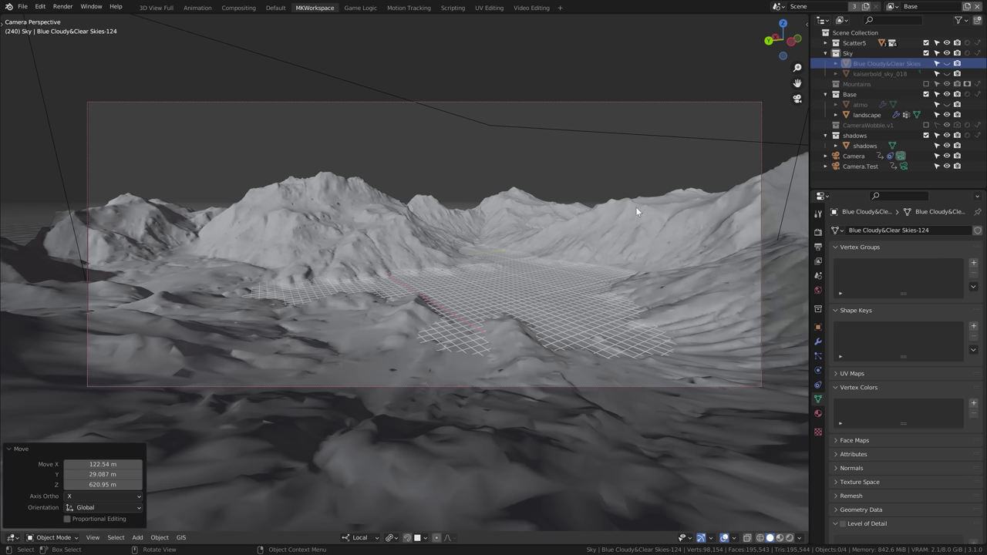
key("g")
key("x")
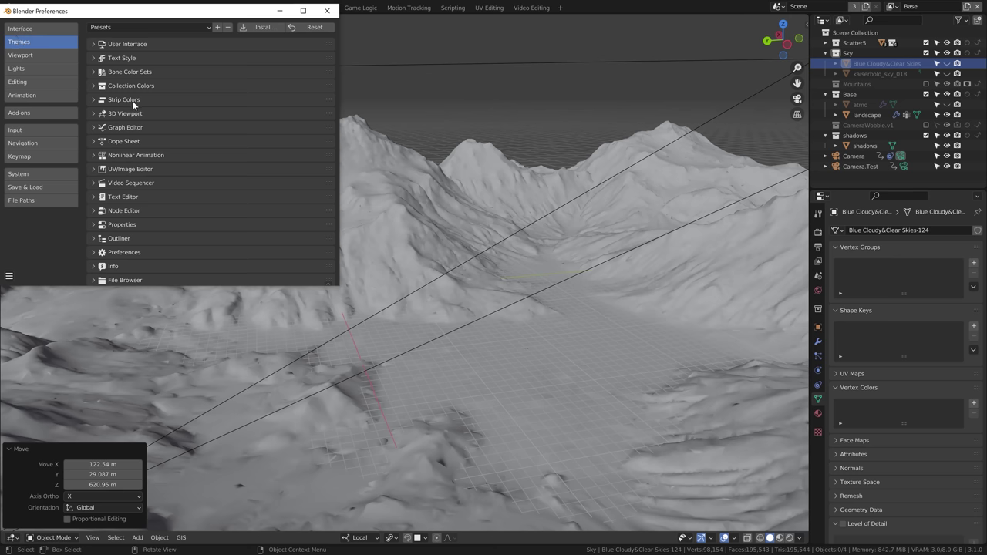
Brighten the 3D Viewport grid colour in the theme preferences to mark the horizon.
left_click(123, 113)
left_click(255, 129)
left_click_drag(312, 176, 312, 157)
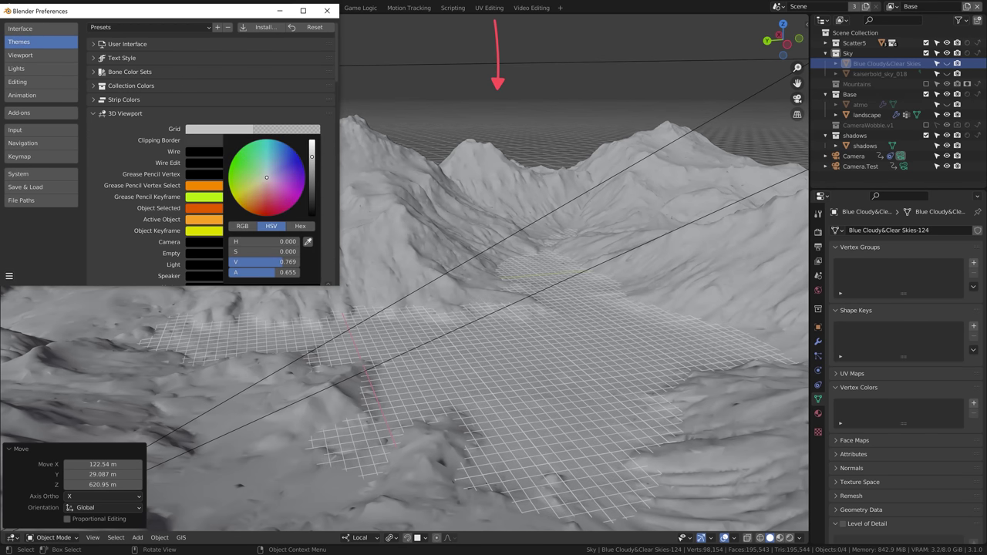
left_click(327, 10)
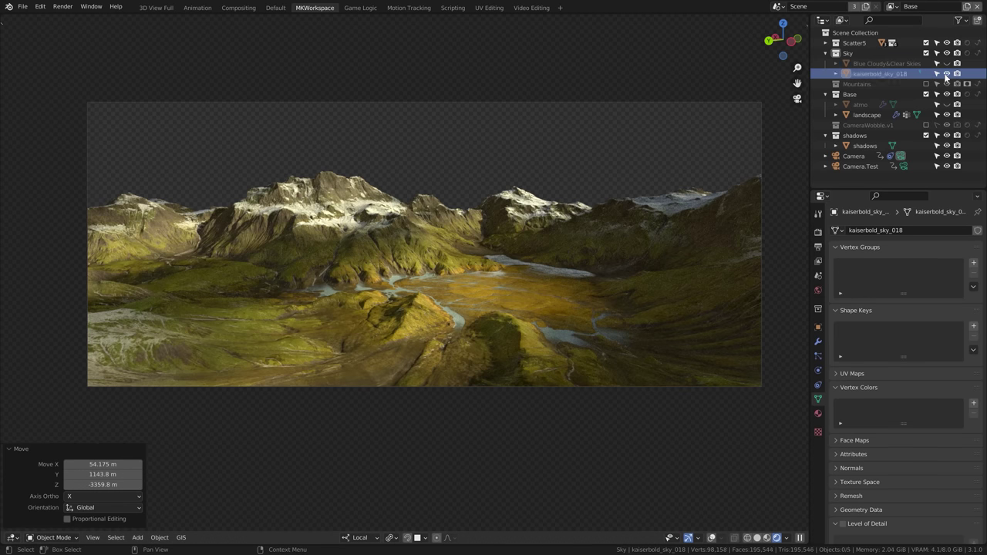
Show kaiserbold_sky_018 in the render and reposition it along X.
left_click(947, 74)
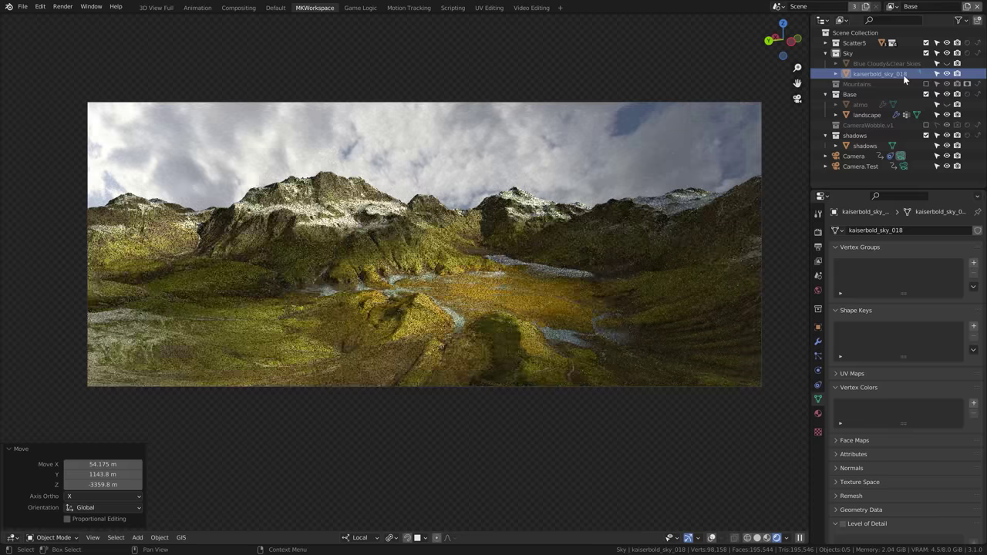
key("g")
key("x")
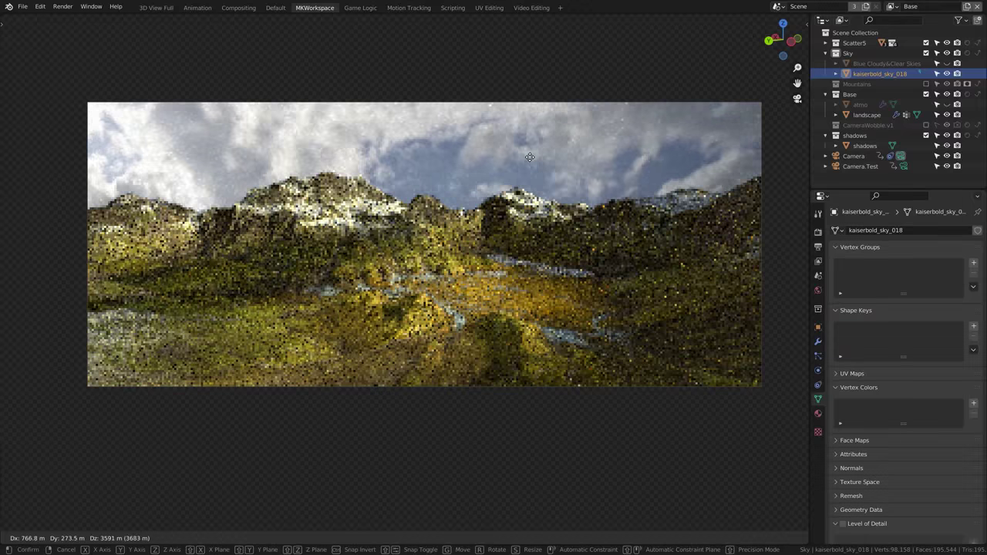
left_click(529, 162)
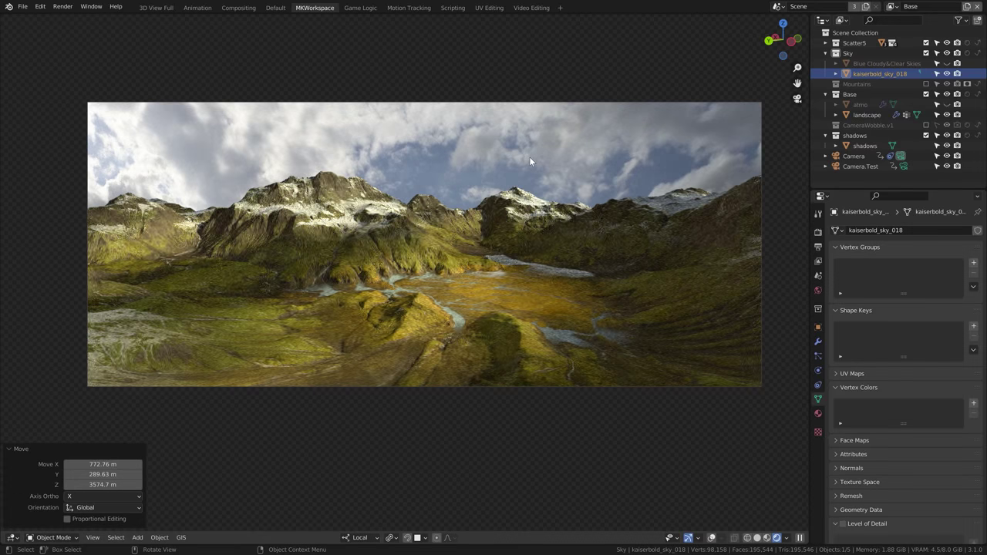
Swap to the Blue Cloudy&Clear Skies backdrop and move it behind the mountains.
left_click(948, 74)
left_click(947, 64)
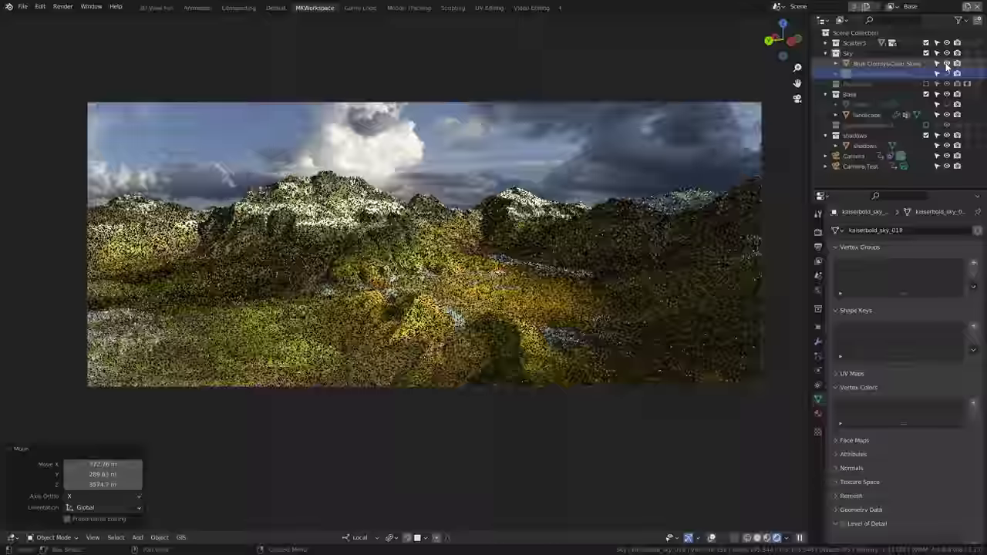
left_click(887, 63)
key("g")
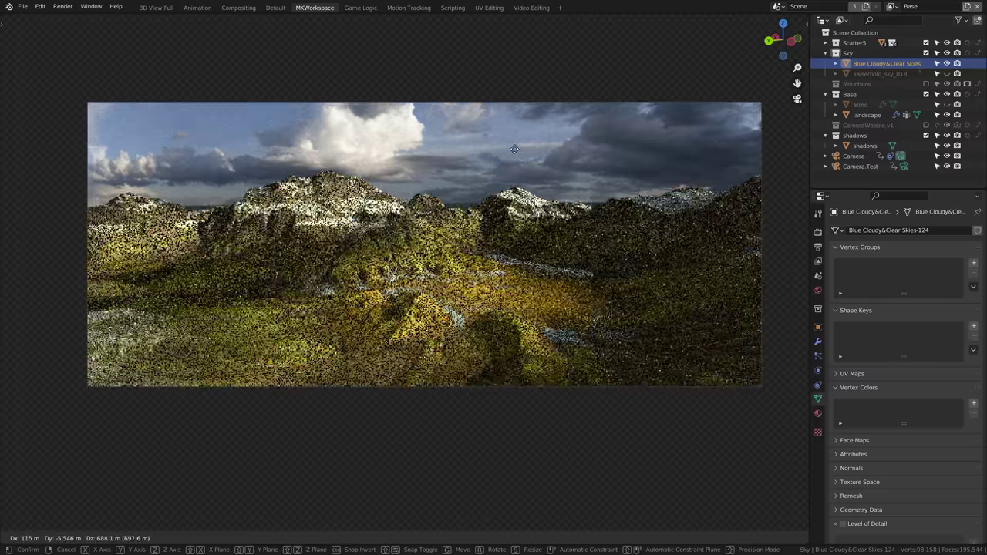
left_click(514, 150)
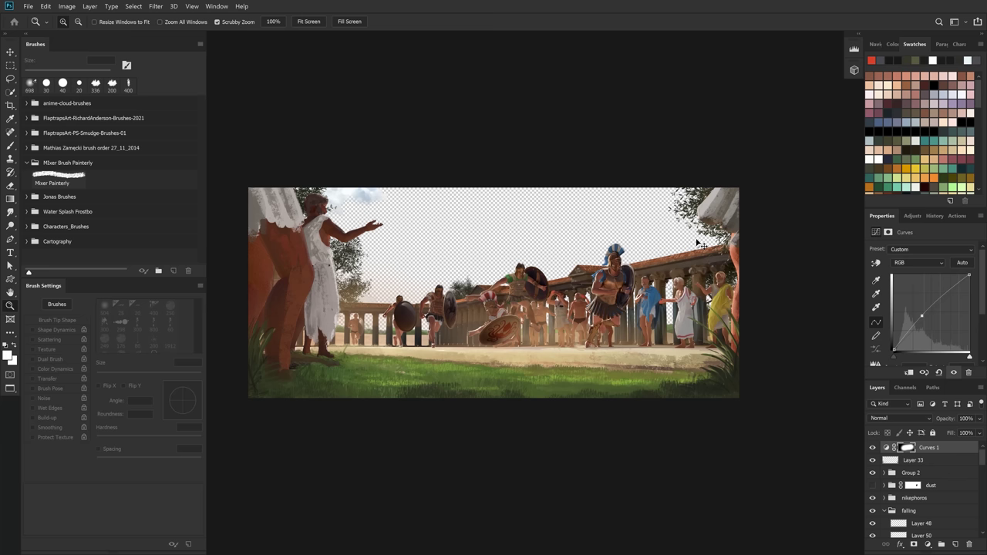
Paste a perspective grid layer, set it to Multiply, and align it with the horizon.
key("ctrl+v")
key("v")
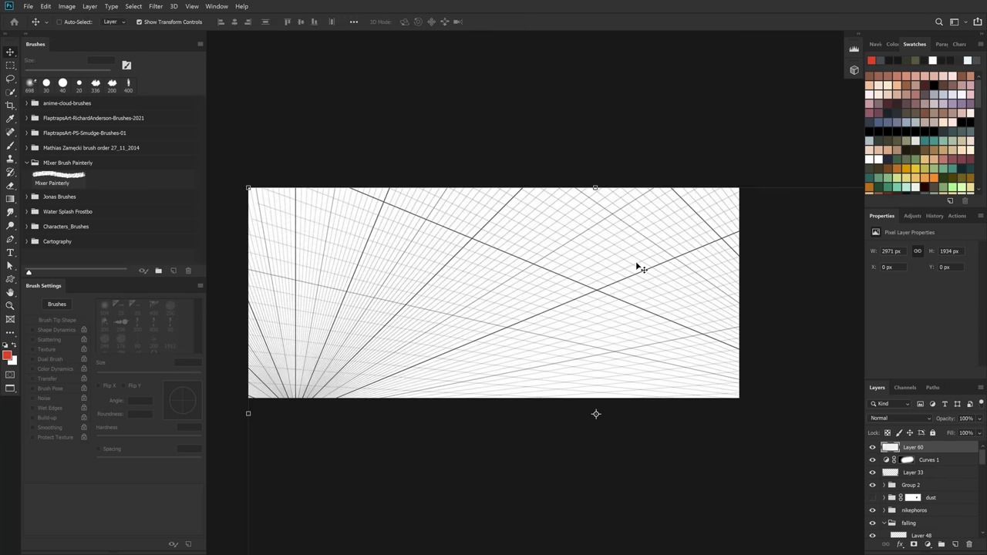
left_click_drag(640, 265, 568, 326)
left_click(899, 418)
left_click(895, 326)
left_click_drag(575, 252, 601, 327)
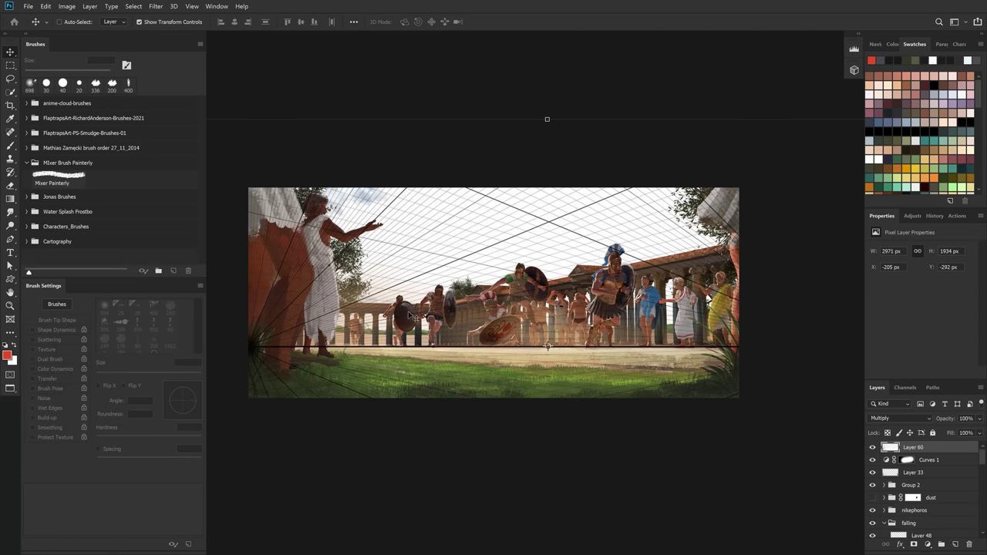
Show sky Layer 5 and shift the clouds into place above the colonnade.
scroll(918, 505, "down", 10)
left_click(873, 531)
left_click(913, 532)
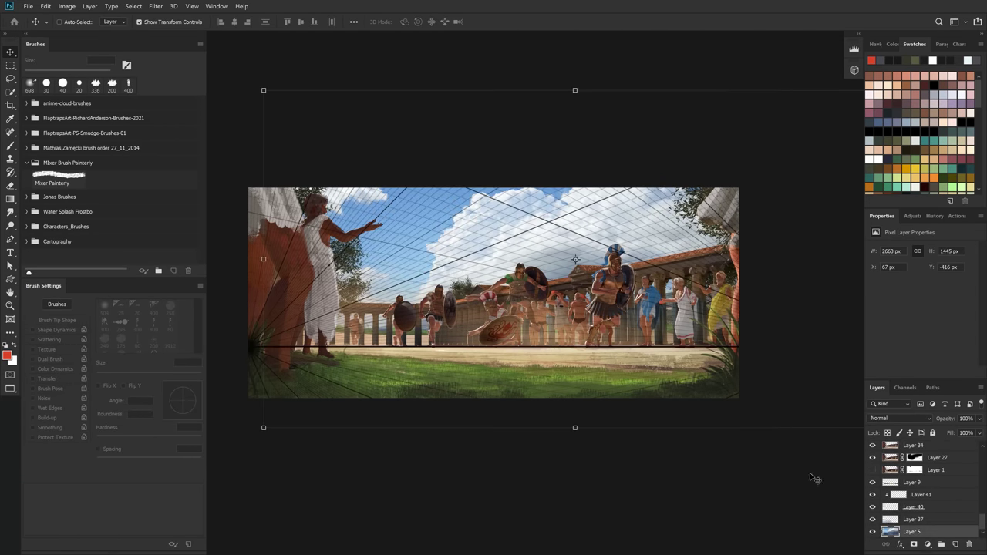
left_click_drag(575, 258, 553, 277)
key("z")
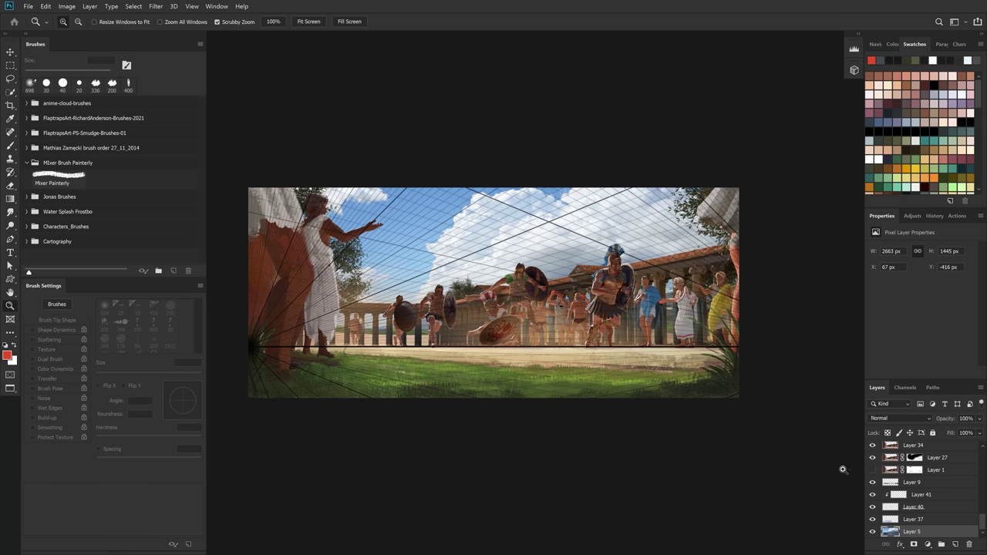
Hide the perspective grid layer, then add a new camera in Blender and view through it.
left_click(873, 531)
left_click(872, 531)
left_click_drag(983, 524, 984, 430)
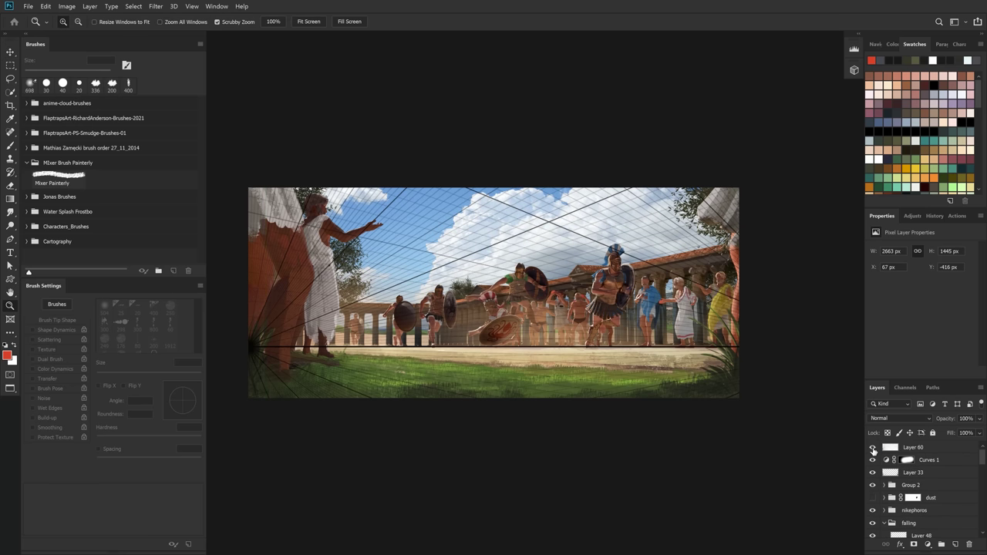
left_click(872, 449)
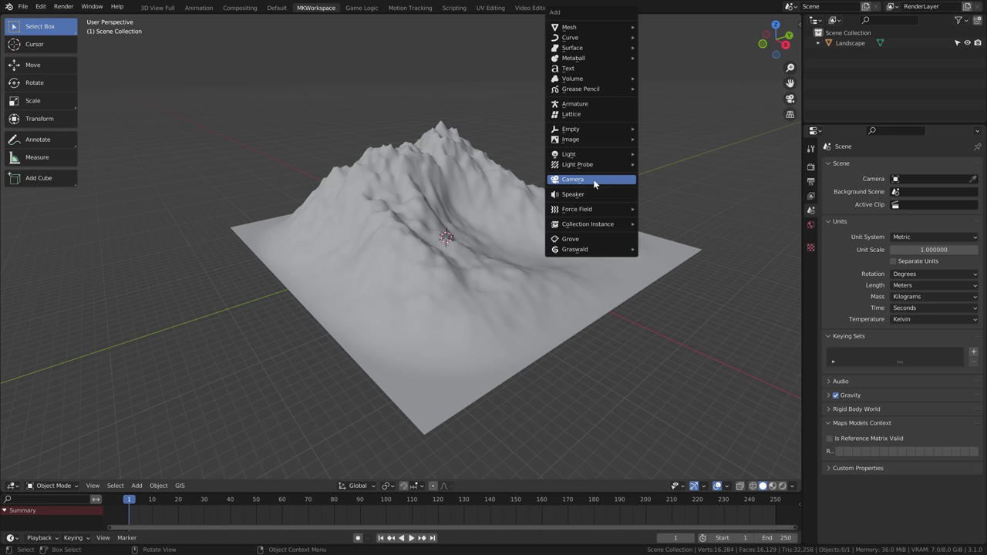
left_click(595, 178)
key("KP_0")
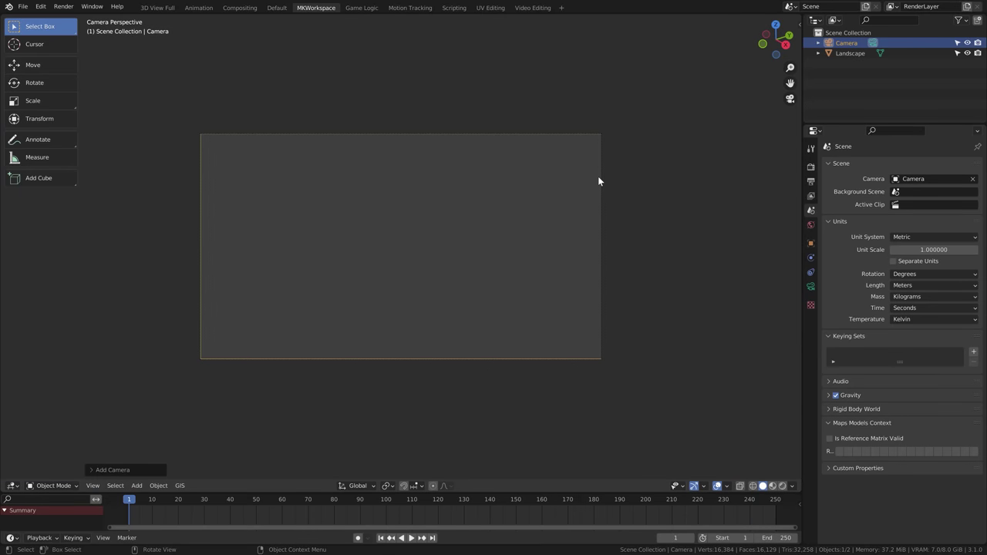
Reframe the camera on the mountain terrain from a lower angle using walk navigation.
key("shift+grave")
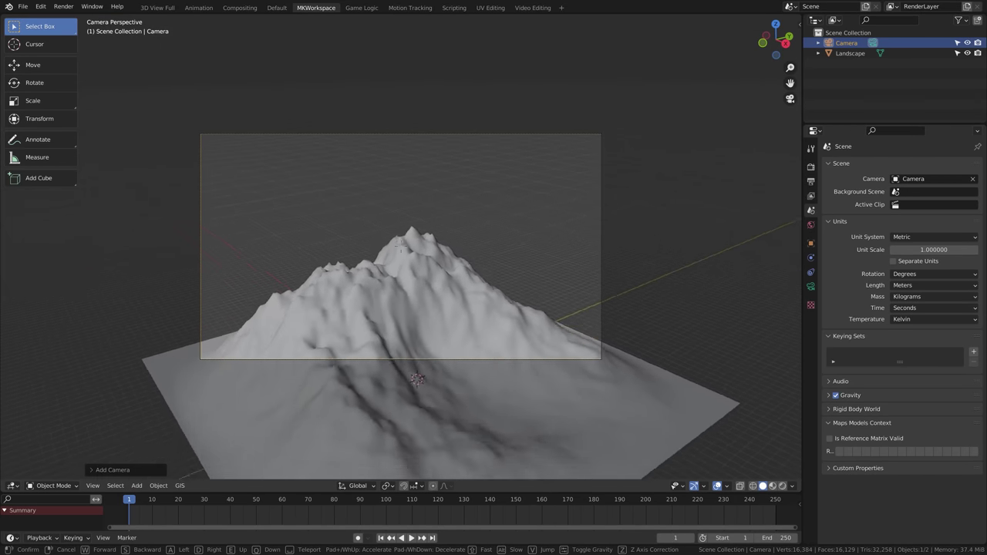
key("d")
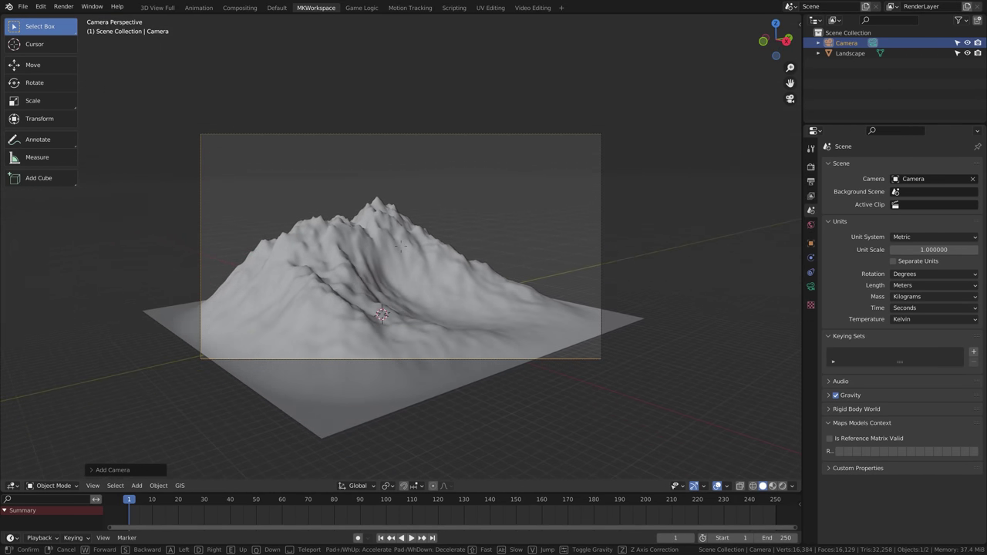
left_click(329, 182)
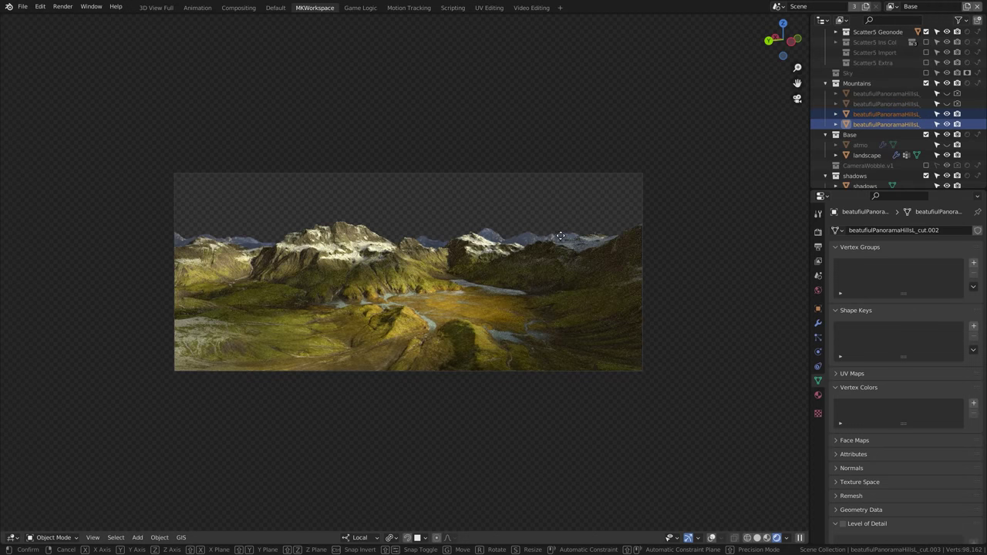
Move the distant mountain backdrop and raise it higher in the panorama scene.
key("g")
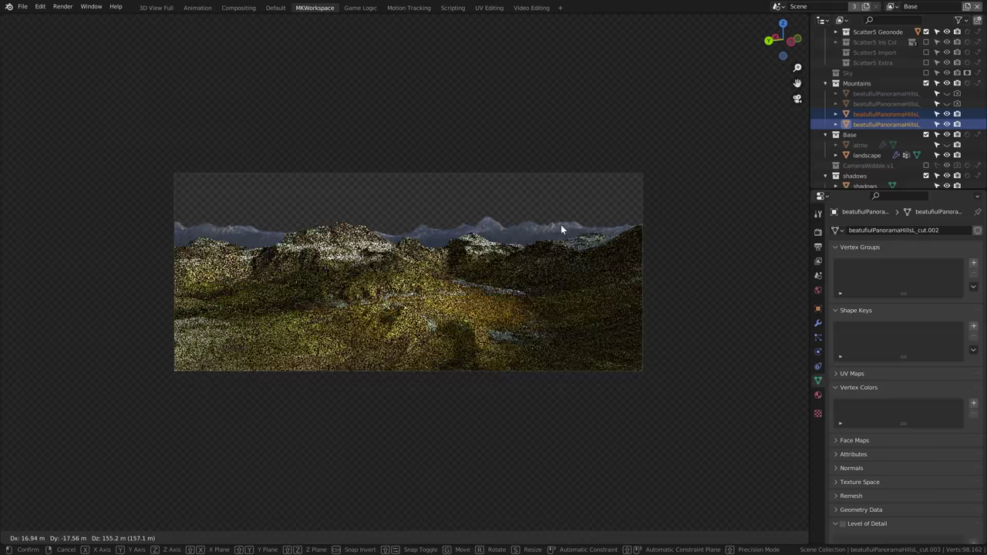
left_click(561, 226)
key("s")
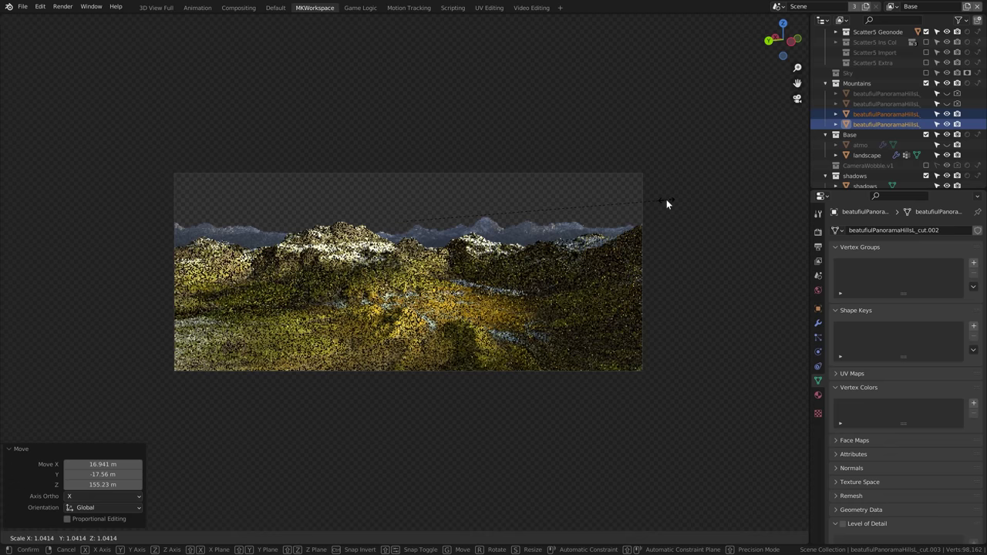
key("Escape")
key("g")
left_click(668, 200)
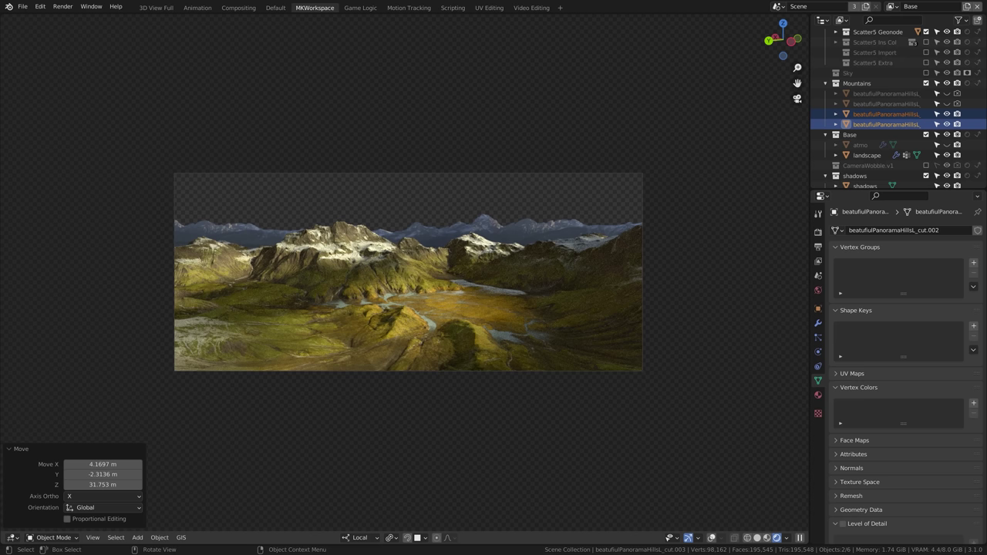
Shrink the backdrop to 0.898 scale and fine-tune its position to match the horizon.
key("s")
left_click(652, 203)
key("g")
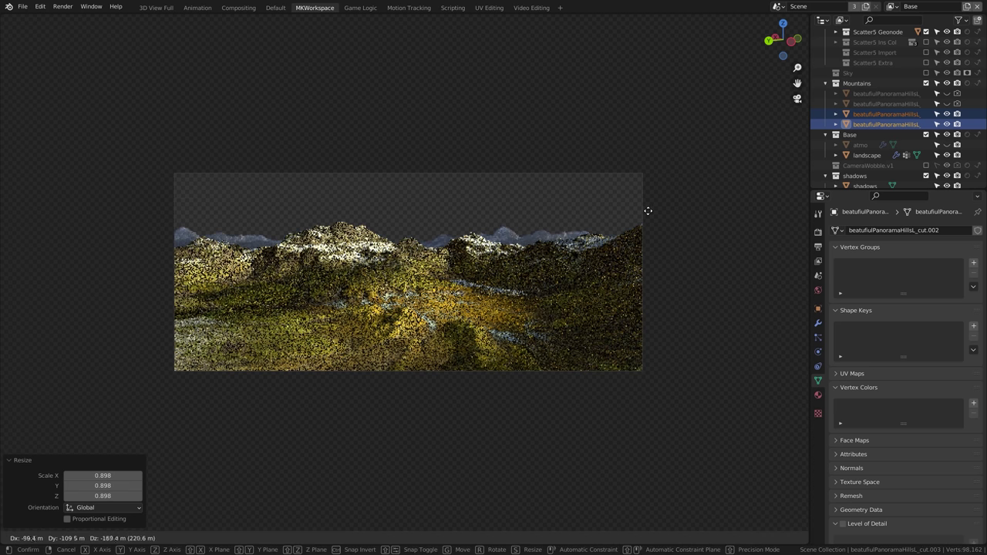
left_click(651, 212)
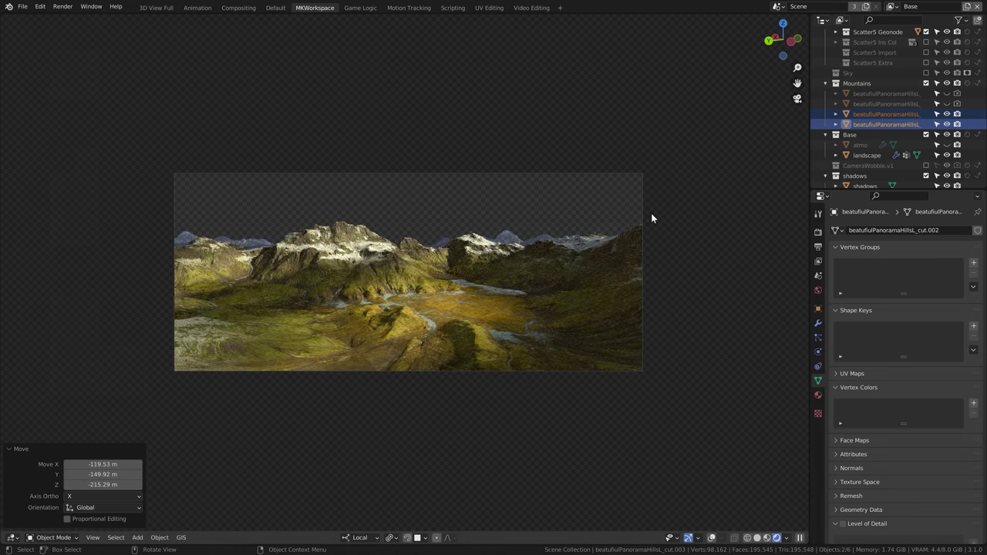
key("g")
left_click(651, 211)
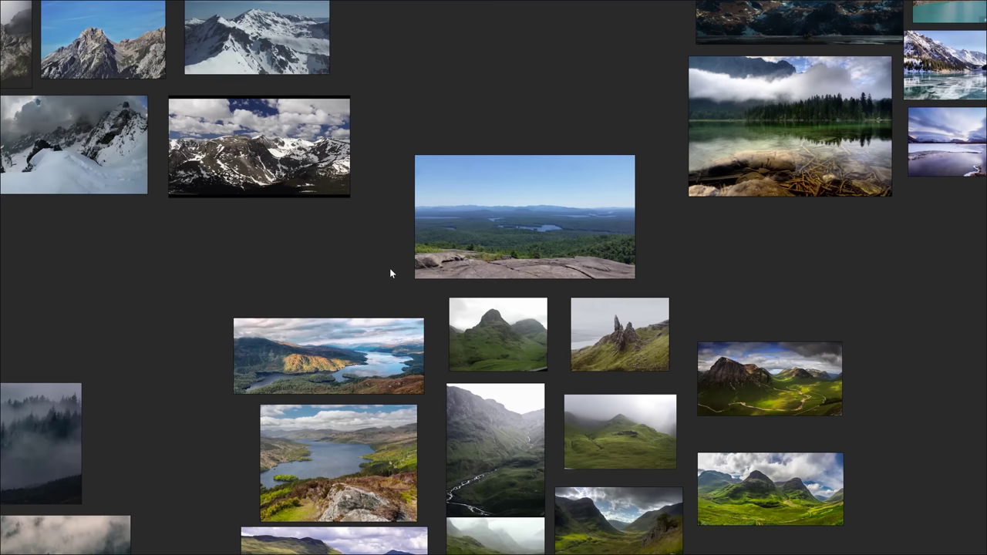
scroll(391, 270, "up", 4)
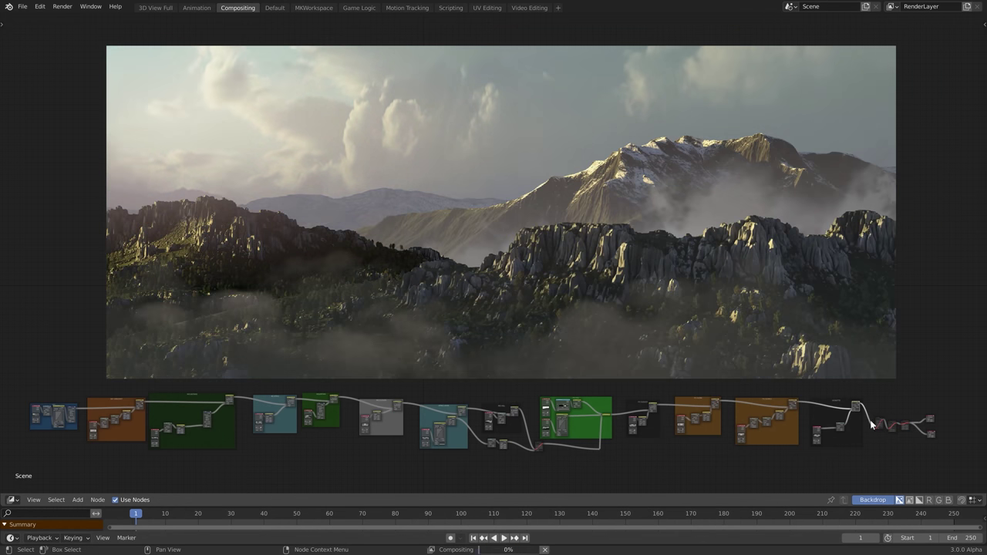
Switch the View Layer to Mountains, then to Sky.
scroll(909, 436, "down", 1)
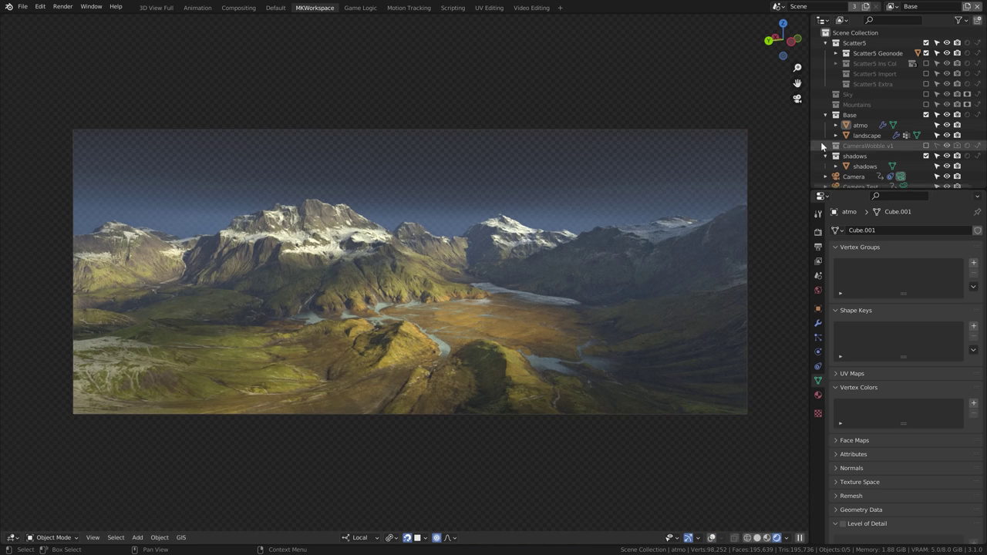
left_click(893, 6)
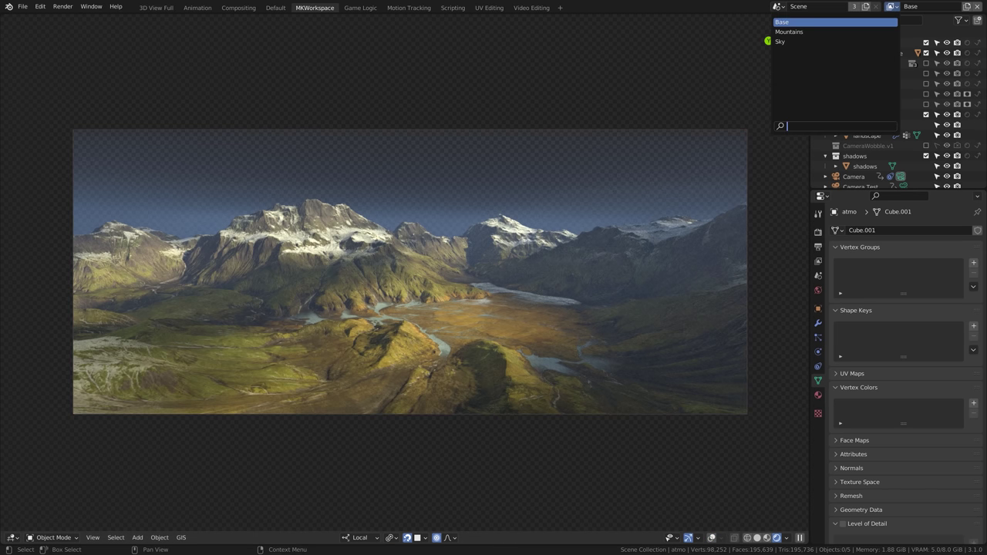
left_click(789, 32)
left_click(892, 6)
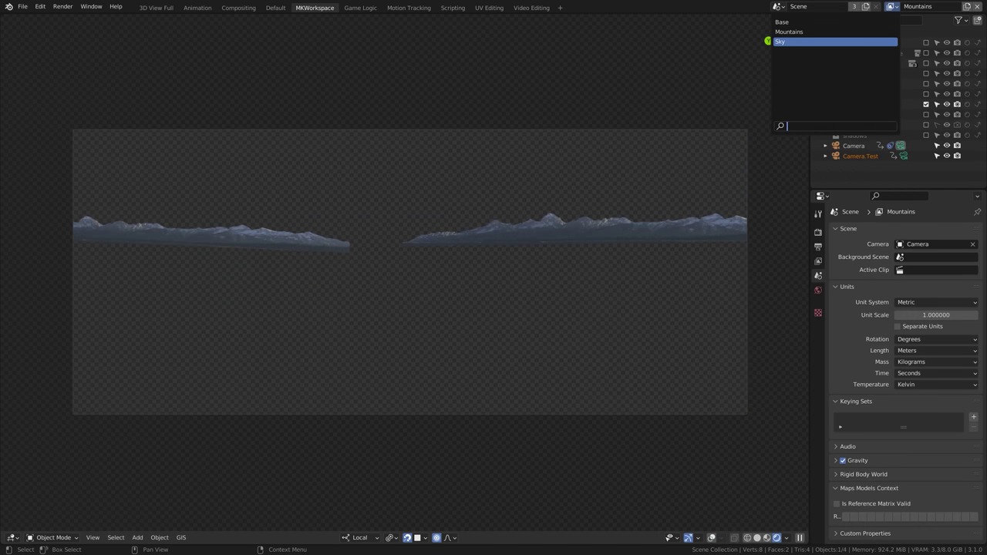
left_click(876, 41)
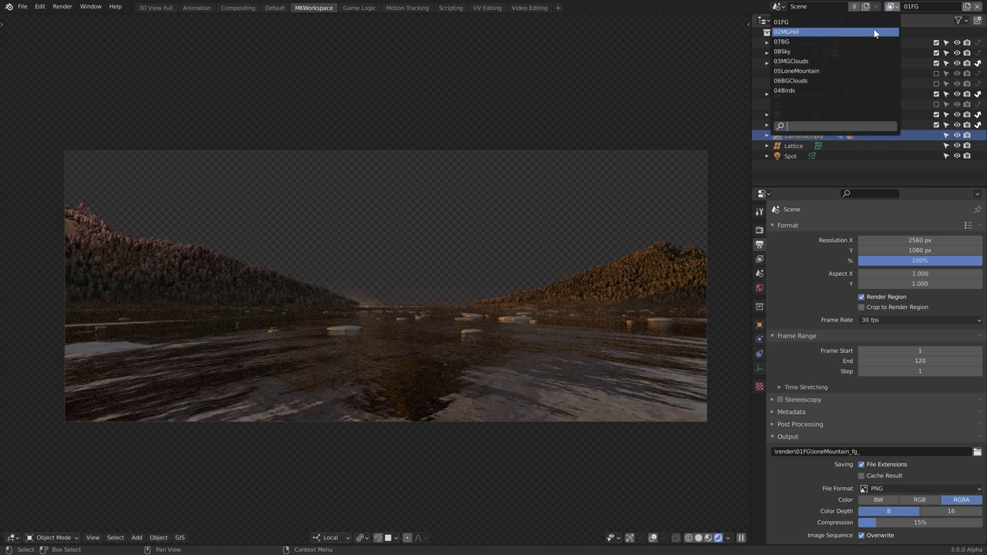
Show the 02MGHill, 07BG, 08Sky, 03MGClouds and 05LoneMountain view layers in turn.
left_click(874, 31)
left_click(893, 7)
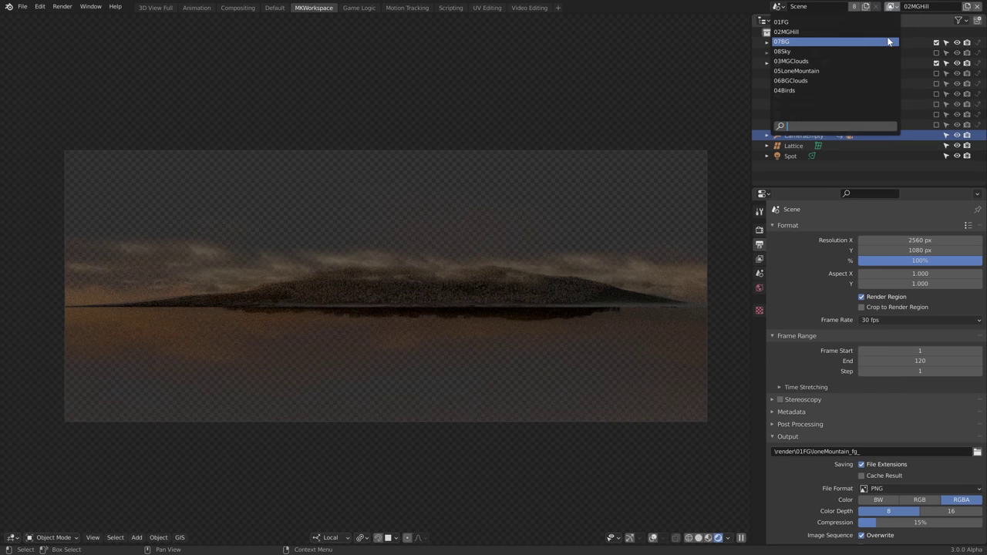
left_click(888, 41)
left_click(892, 6)
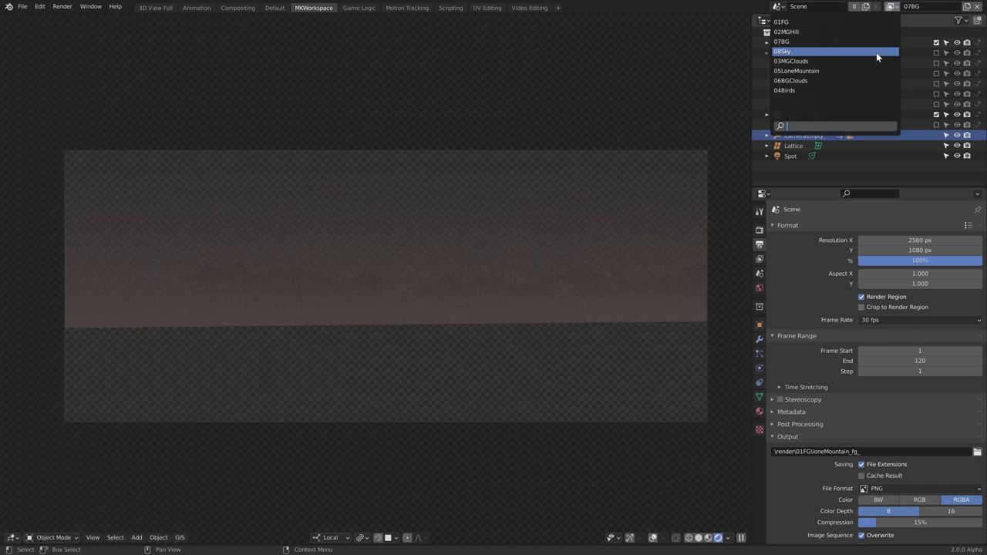
left_click(876, 51)
left_click(893, 6)
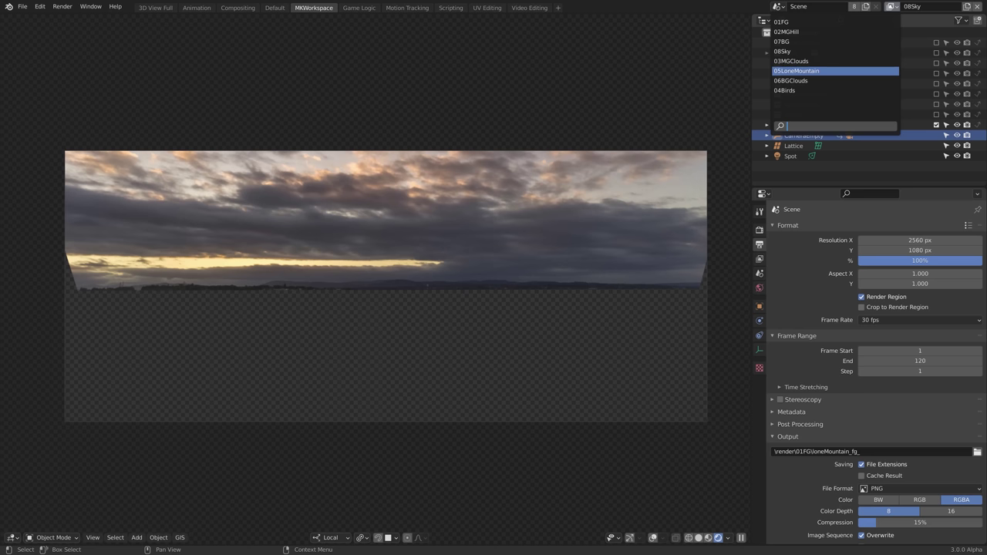
left_click(893, 6)
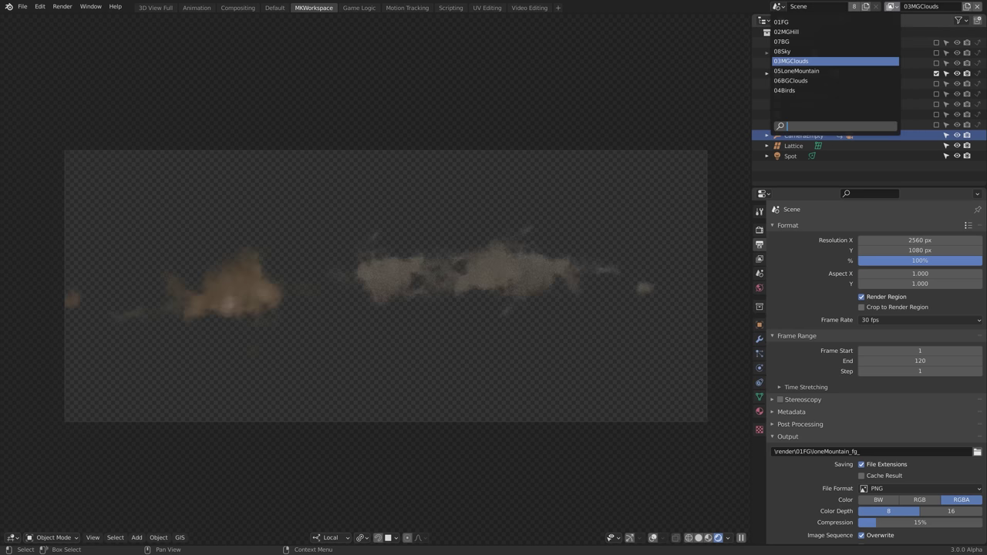
left_click(872, 71)
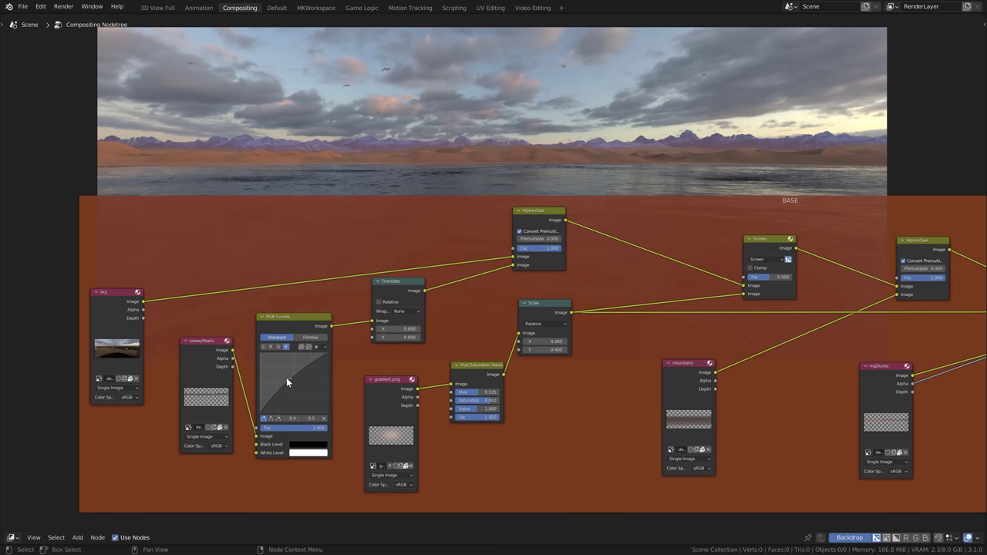
Move the RGB Curves point to 0.5/0.6 and connect the final mix to the Viewer node.
left_click_drag(293, 381, 295, 383)
scroll(618, 396, "down", 6)
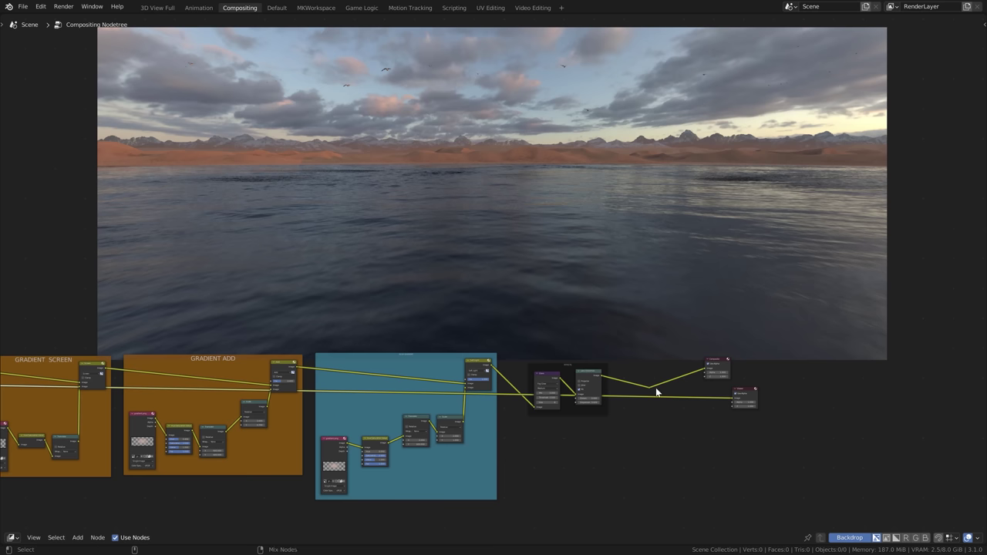
left_click_drag(650, 388, 735, 401)
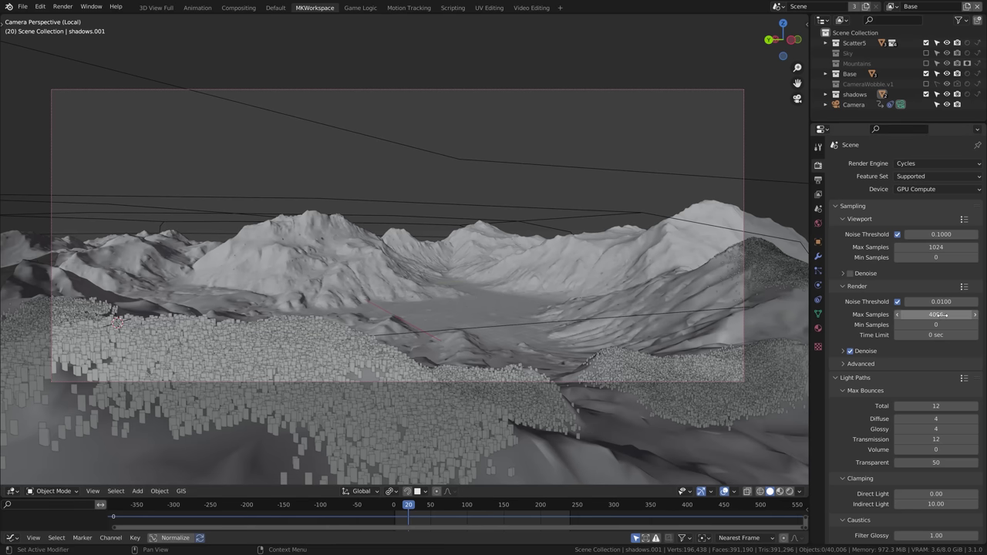
Set Max Samples to 512 and switch the denoiser to OptiX.
left_click(871, 351)
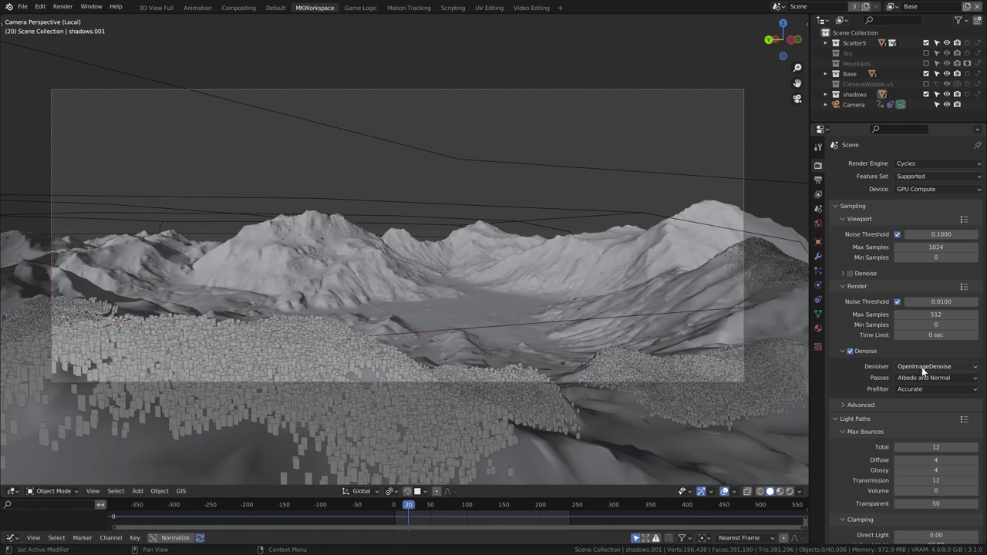
left_click(926, 366)
left_click(923, 379)
left_click(863, 288)
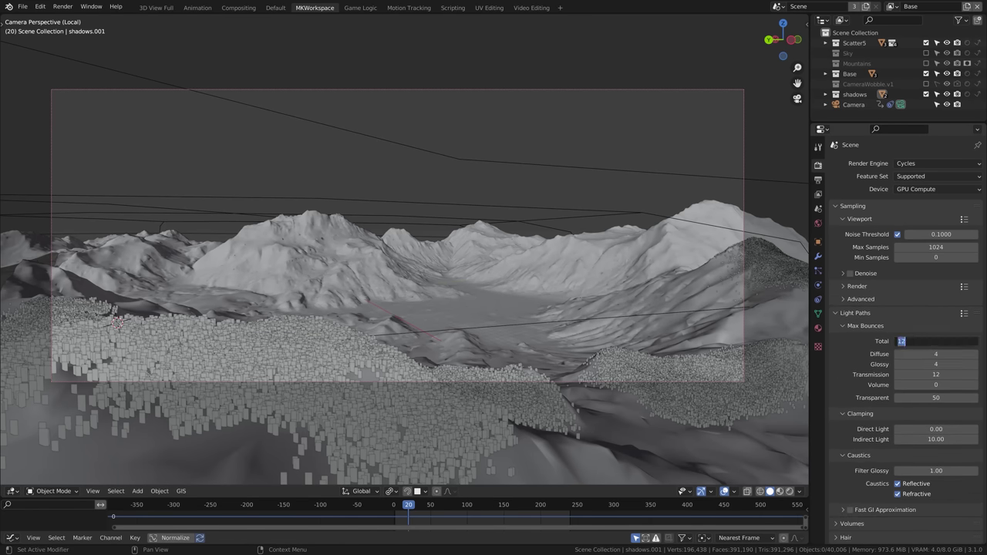
Limit light path bounces to 6 total, 3 diffuse and 3 glossy.
left_click_drag(926, 342, 935, 375)
scroll(937, 421, "down", 10)
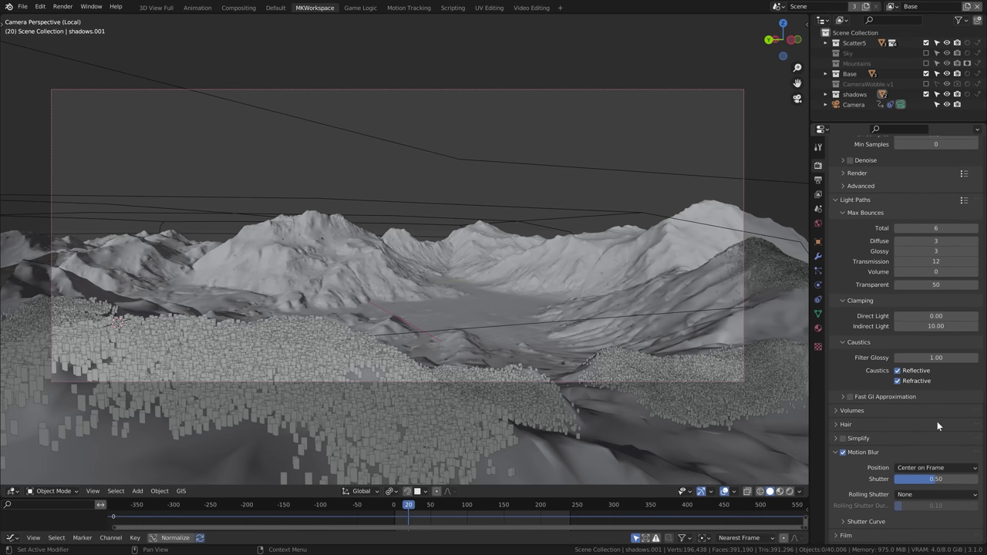
scroll(937, 415, "down", 3)
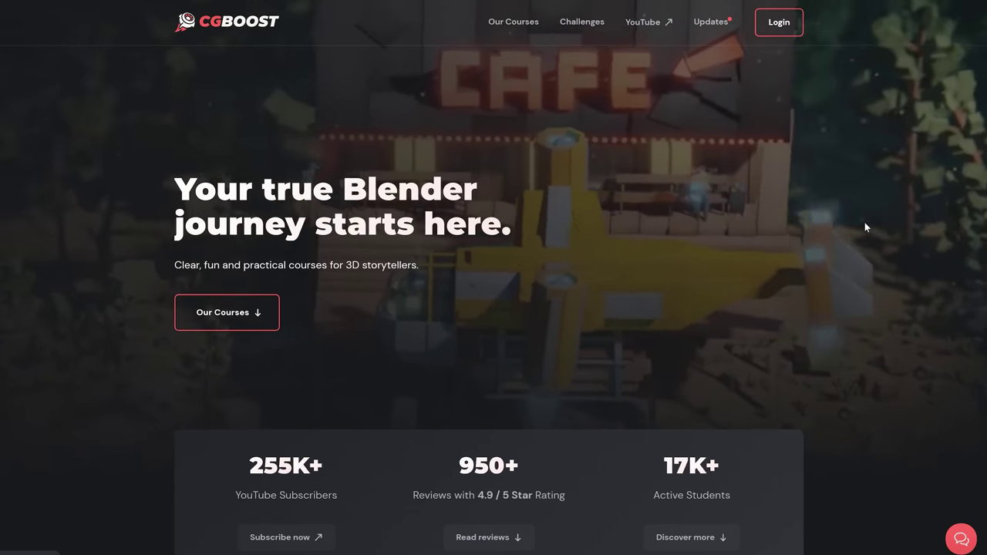
Scroll to 'Other courses to explore' showing Master 3D Environments in Blender at $79.
scroll(884, 216, "down", 10)
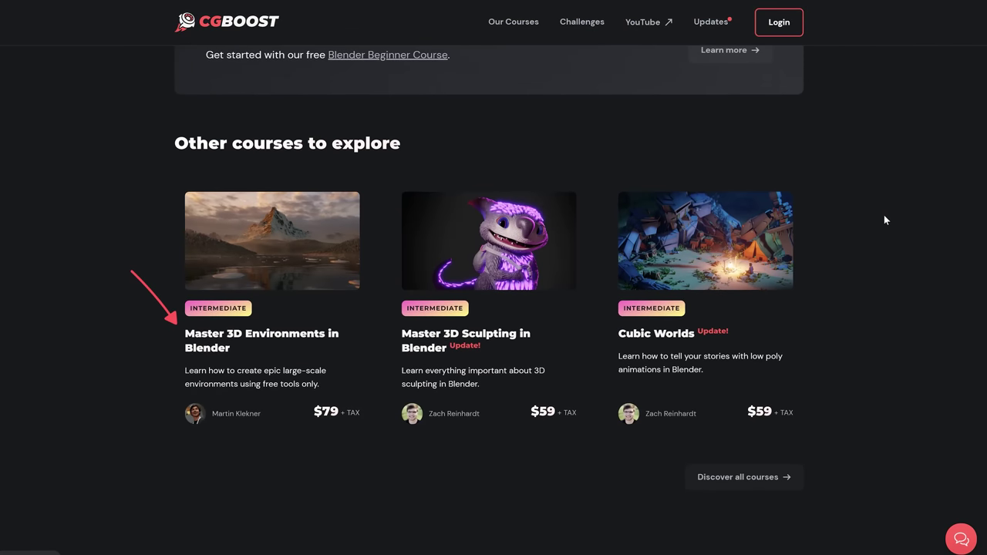